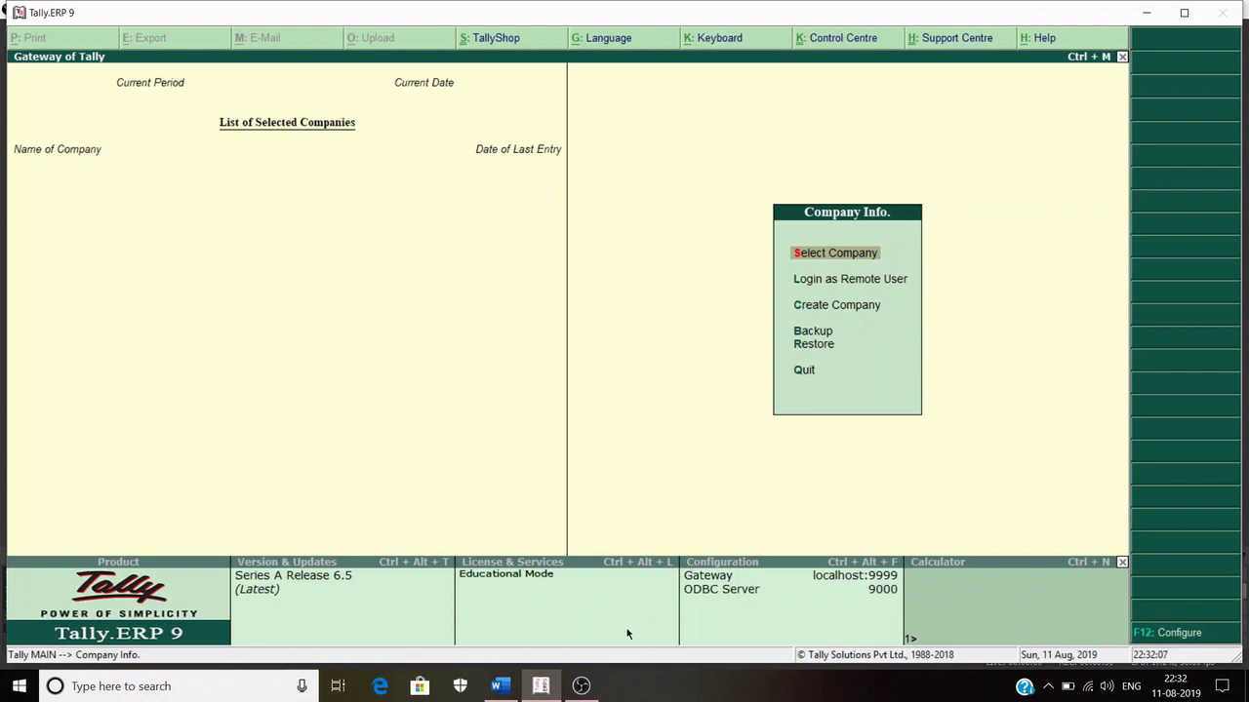
- Switch to the GST document in Word and examine the intra-state and inter-state sales explanations with the dealer-to-buyer diagram
{"action": "left_click", "coordinate": [497, 687]}
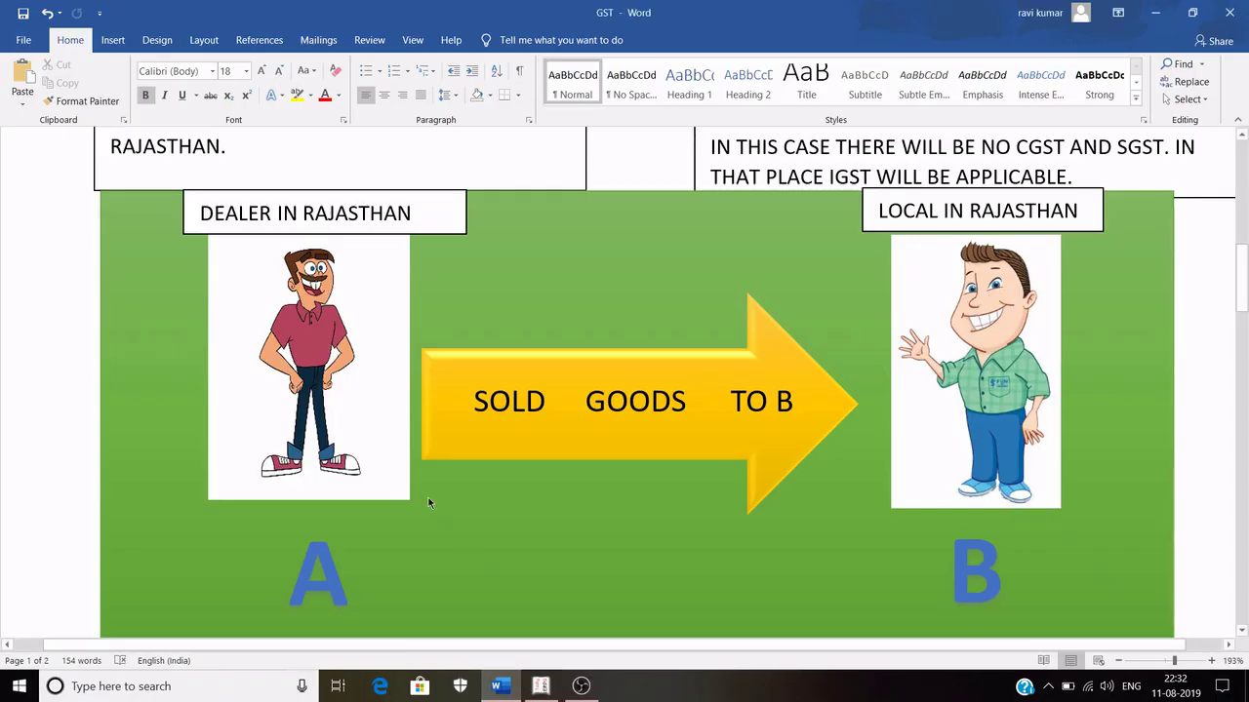
{"action": "scroll", "coordinate": [428, 498], "scroll_direction": "up", "scroll_amount": 15}
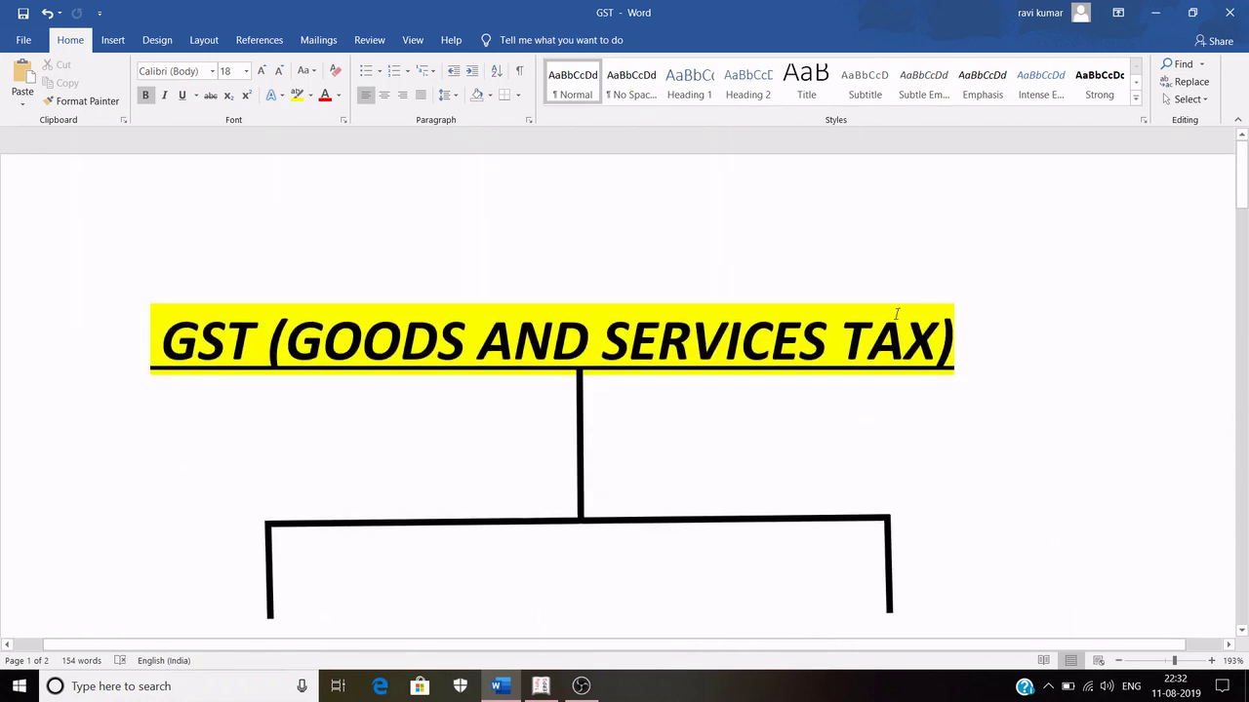
{"action": "scroll", "coordinate": [564, 345], "scroll_direction": "down", "scroll_amount": 1}
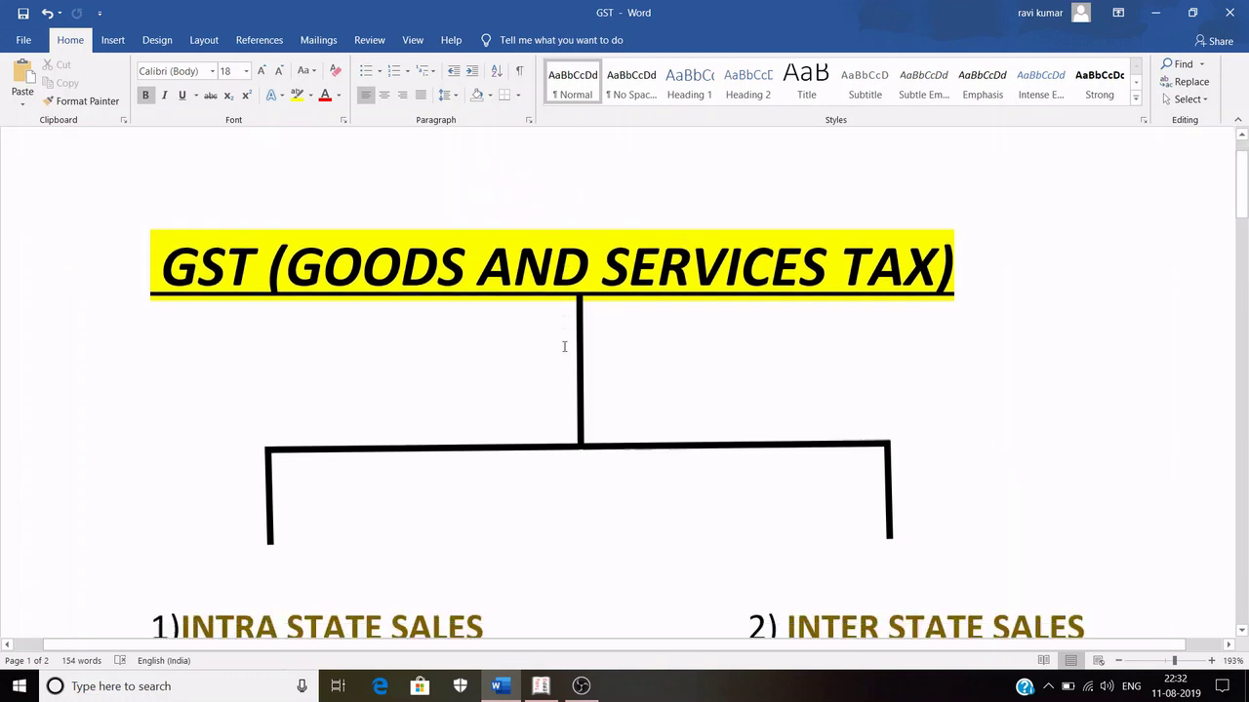
{"action": "scroll", "coordinate": [555, 345], "scroll_direction": "down", "scroll_amount": 2}
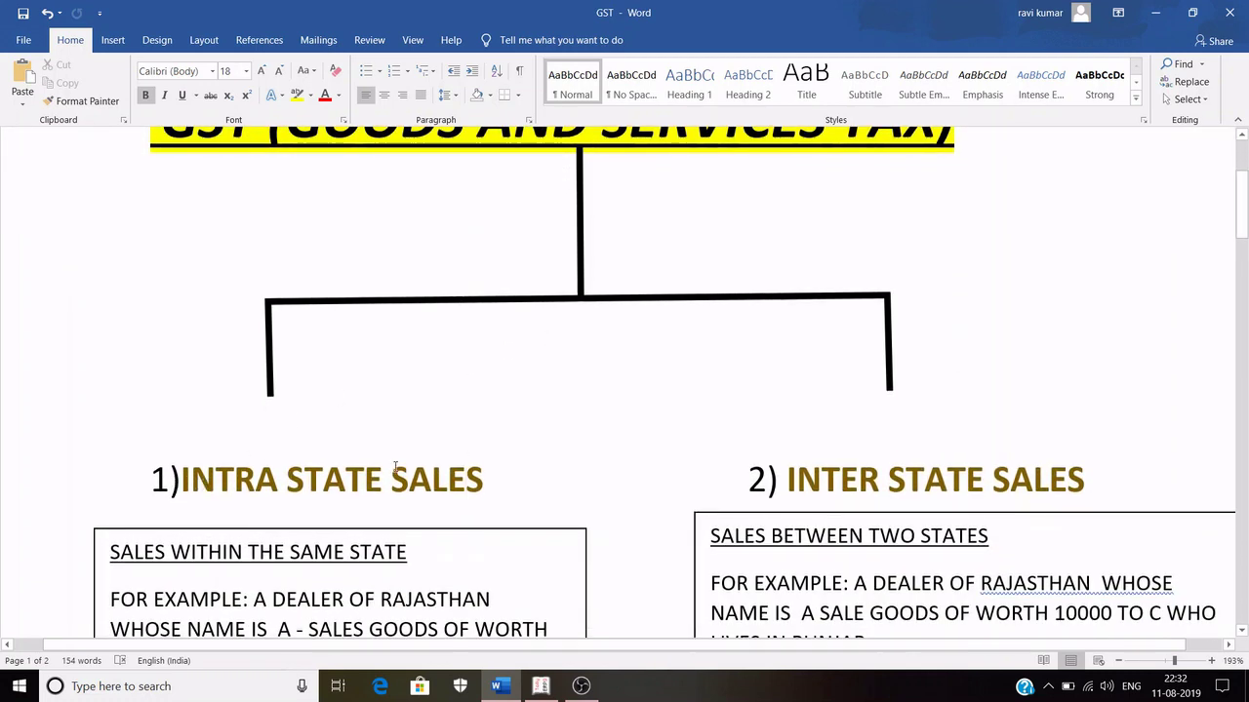
{"action": "left_click", "coordinate": [776, 478]}
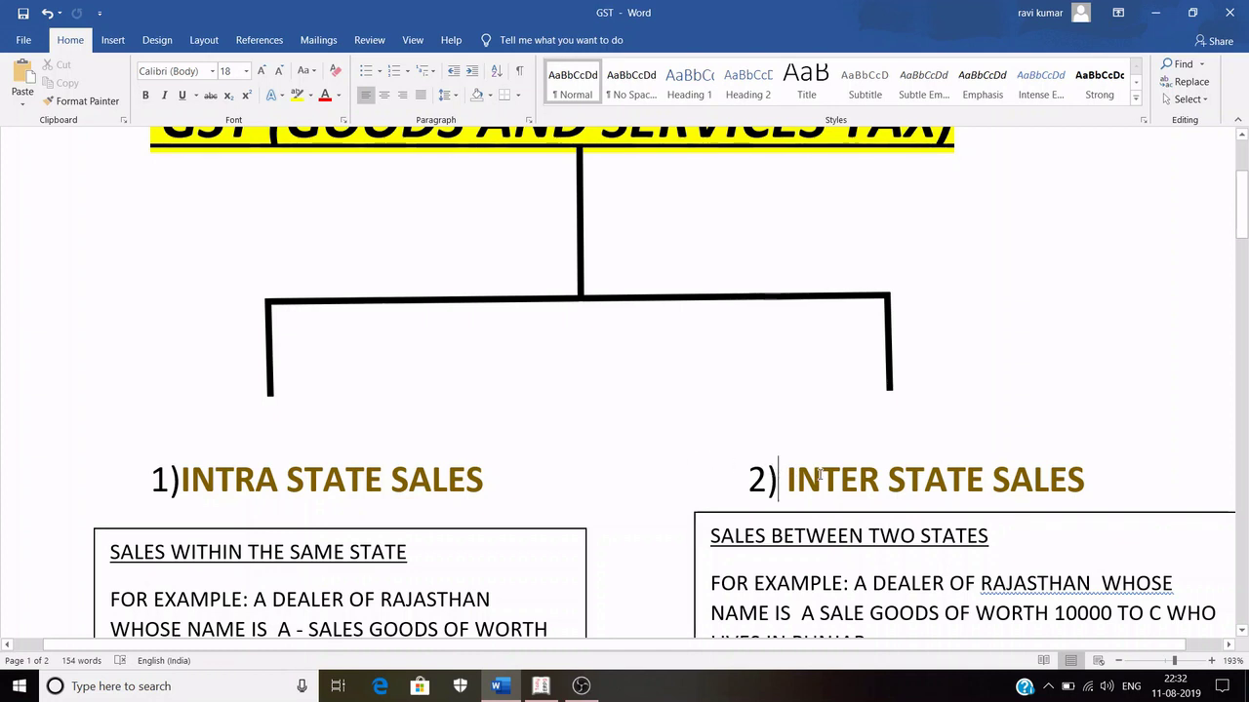
{"action": "scroll", "coordinate": [796, 426], "scroll_direction": "down", "scroll_amount": 2}
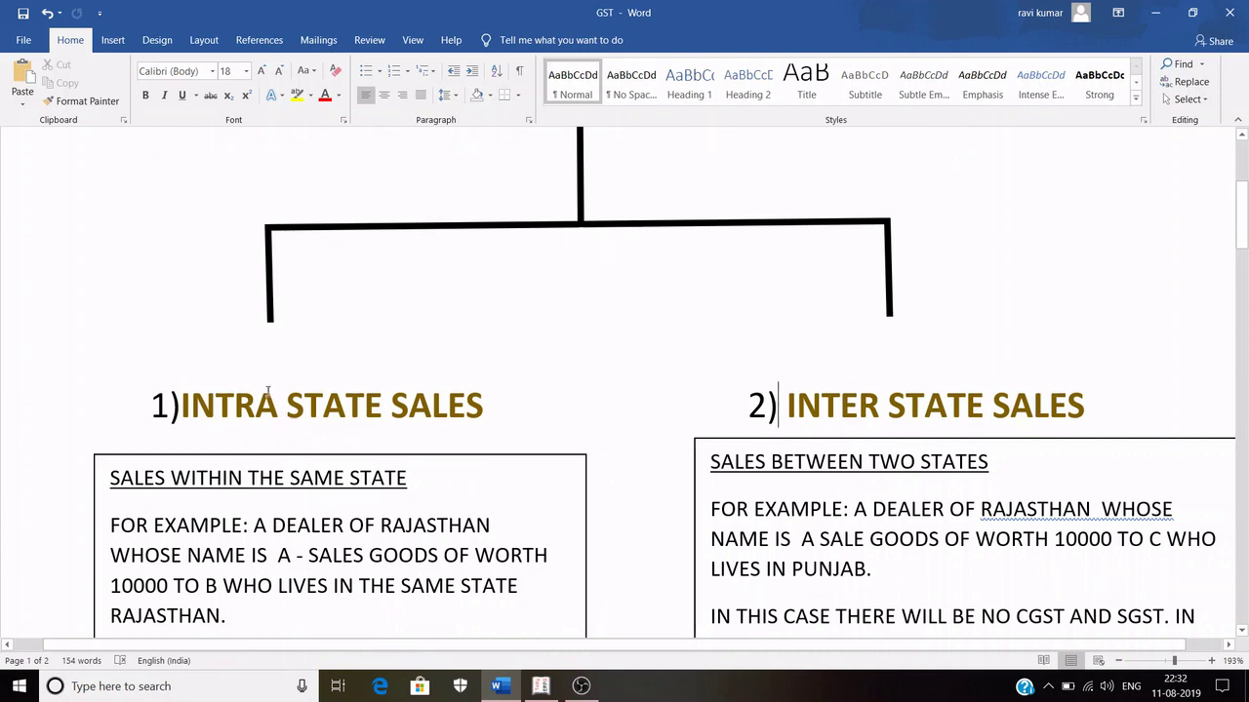
{"action": "scroll", "coordinate": [274, 441], "scroll_direction": "down", "scroll_amount": 2}
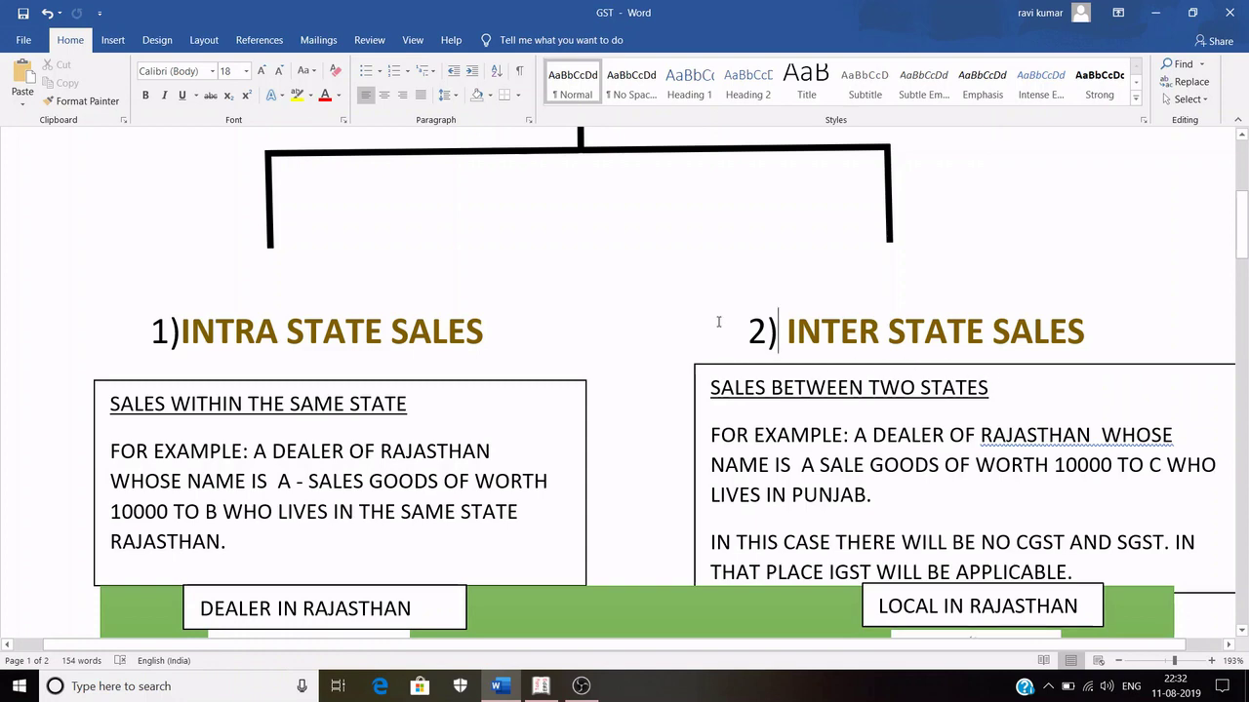
{"action": "scroll", "coordinate": [719, 322], "scroll_direction": "down", "scroll_amount": 5}
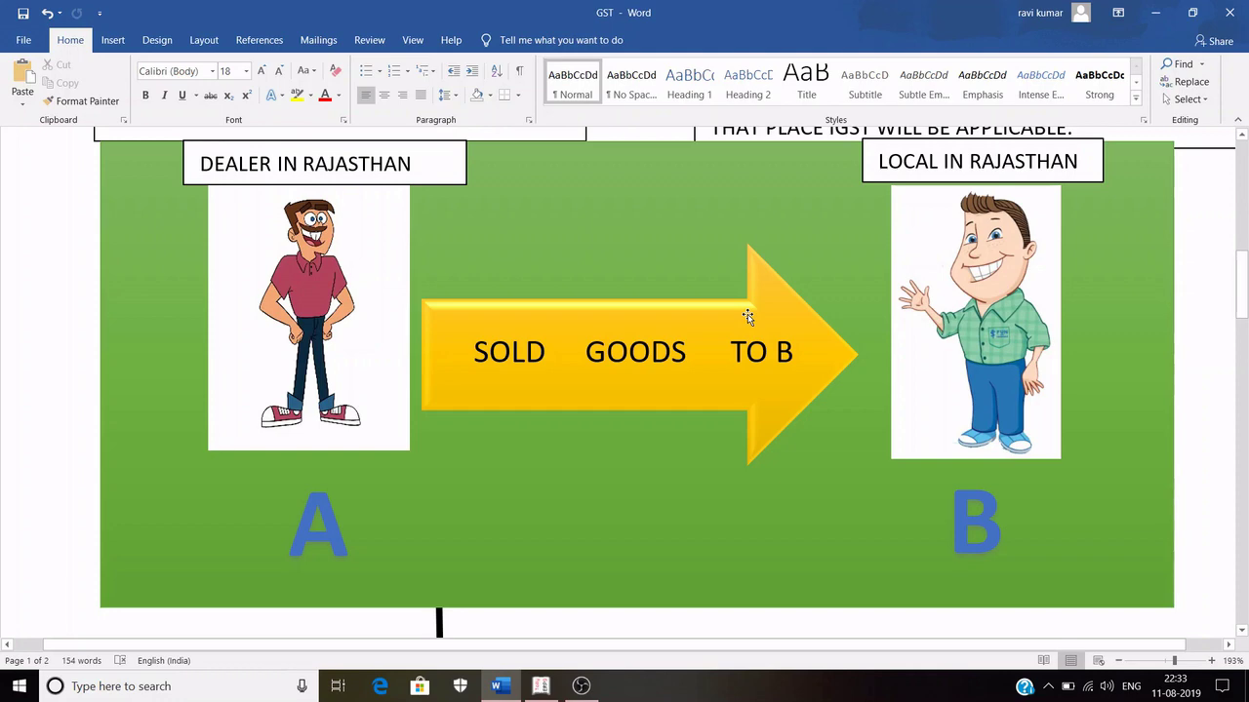
{"action": "scroll", "coordinate": [689, 313], "scroll_direction": "up", "scroll_amount": 3}
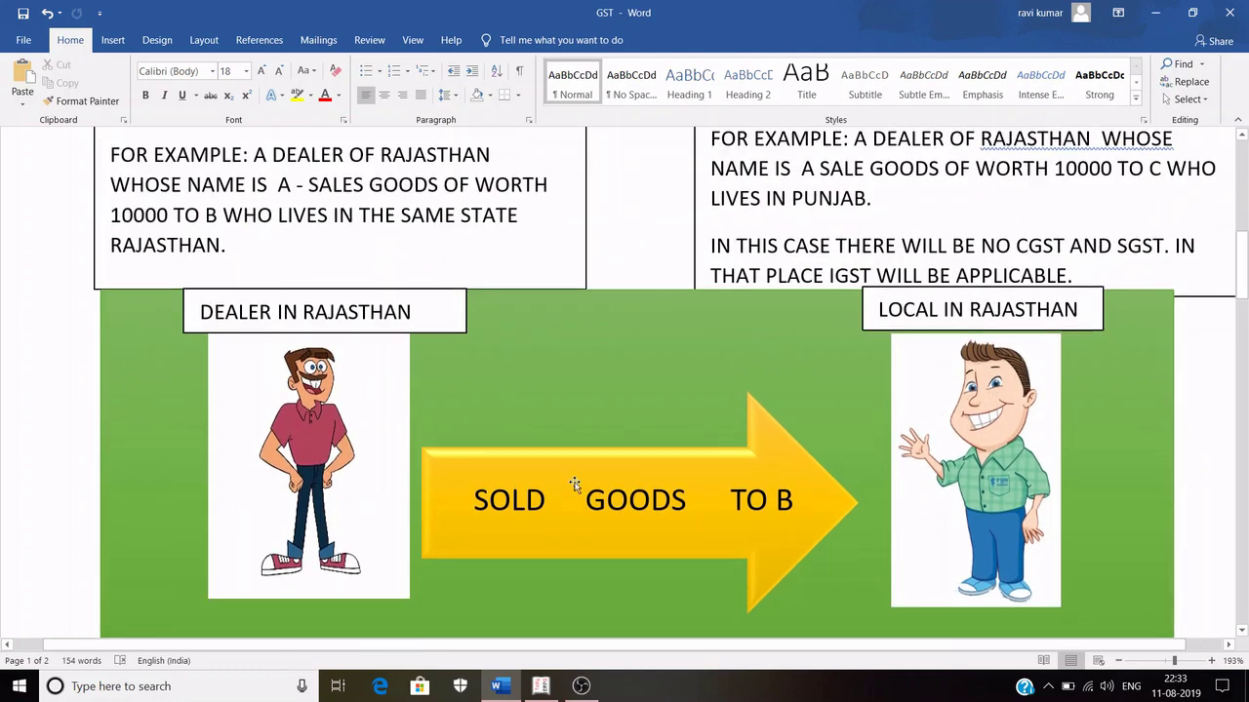
{"action": "scroll", "coordinate": [869, 441], "scroll_direction": "down", "scroll_amount": 3}
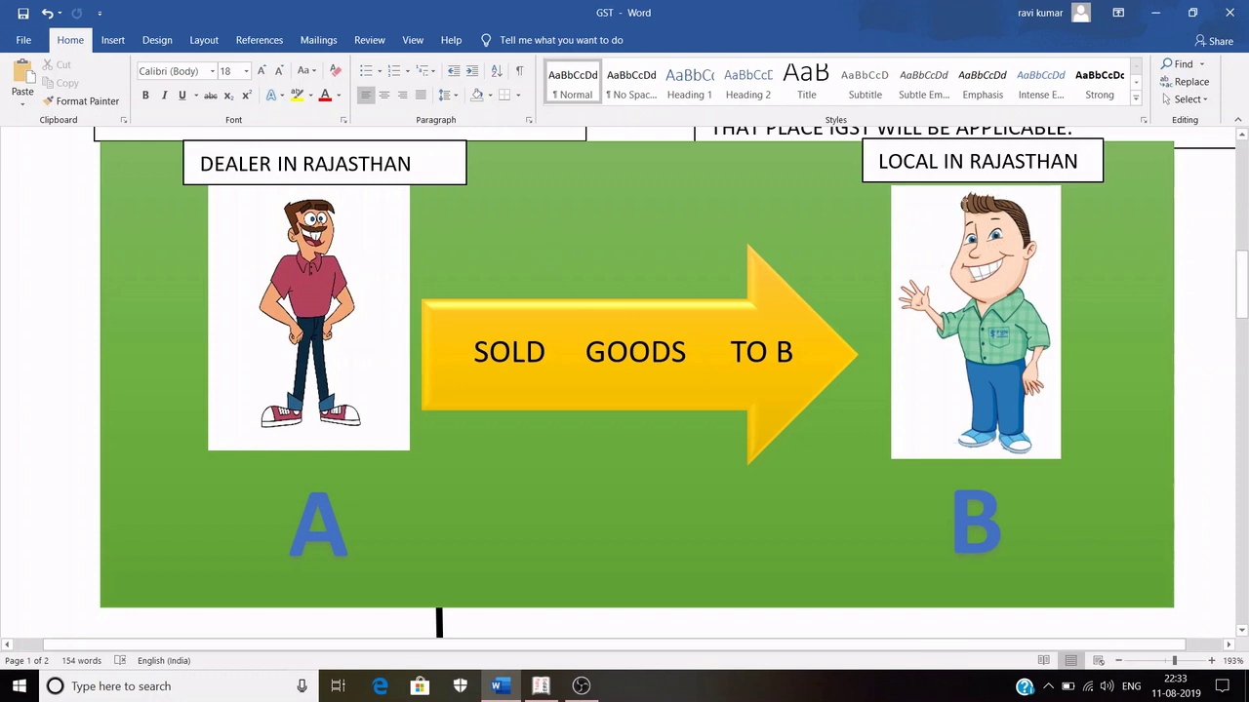
- Change the label above buyer B in the diagram to read LOCAL IN PUNJAB
{"action": "left_click", "coordinate": [1082, 163]}
{"action": "key", "text": "BackSpace"}
{"action": "key", "text": "BackSpace"}
{"action": "key", "text": "BackSpace"}
{"action": "key", "text": "BackSpace"}
{"action": "key", "text": "BackSpace"}
{"action": "key", "text": "BackSpace"}
{"action": "key", "text": "BackSpace"}
{"action": "key", "text": "BackSpace"}
{"action": "key", "text": "BackSpace"}
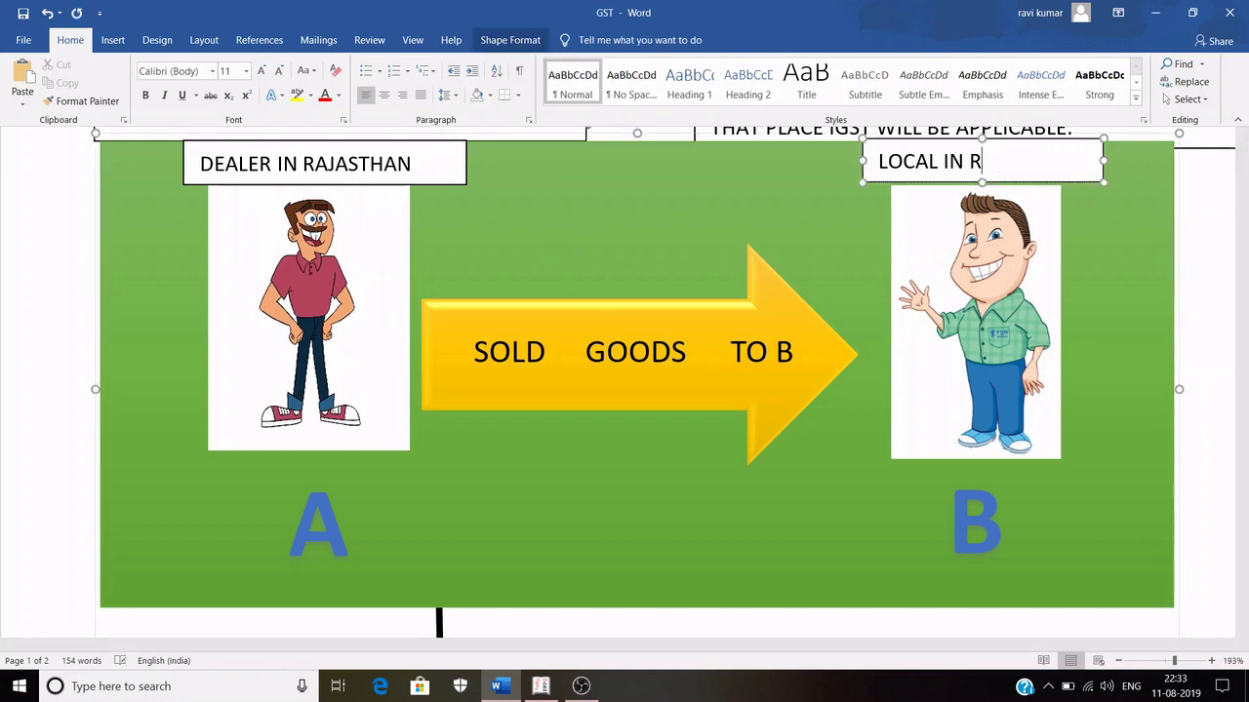
{"action": "type", "text": "PUNJAB"}
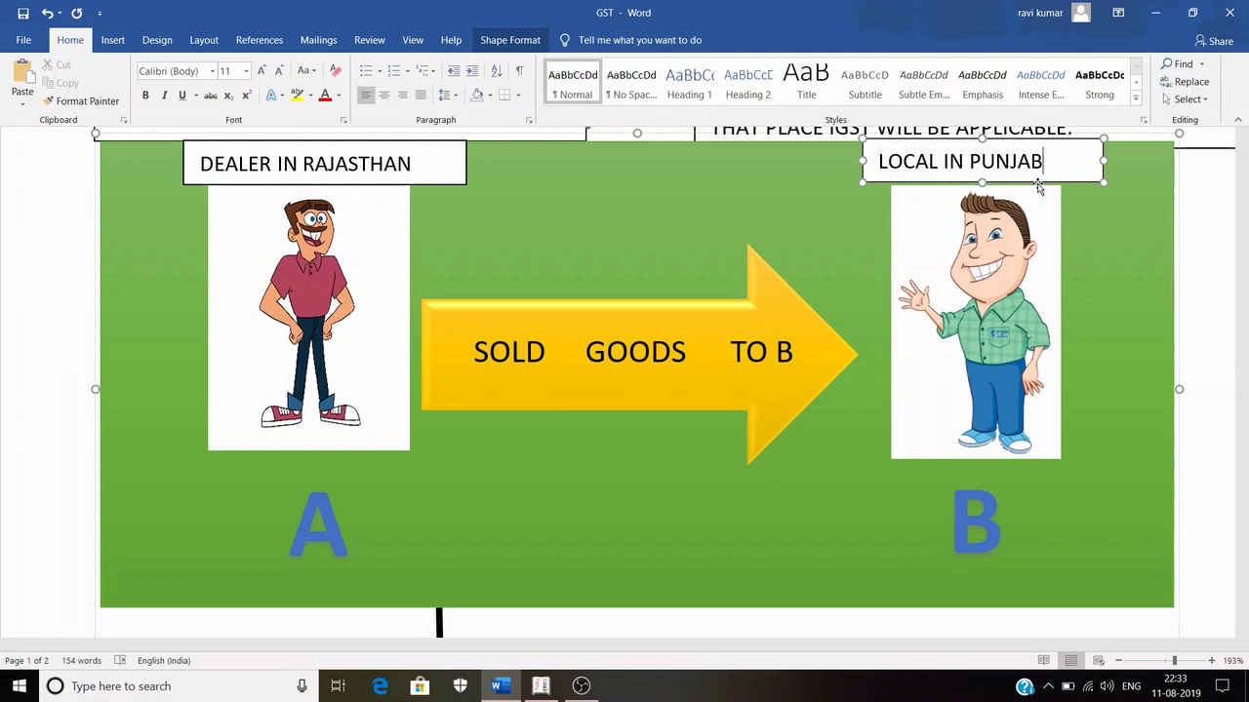
- Delete the whole green dealer-to-buyer diagram below the sales explanation boxes
{"action": "scroll", "coordinate": [1151, 395], "scroll_direction": "up", "scroll_amount": 5}
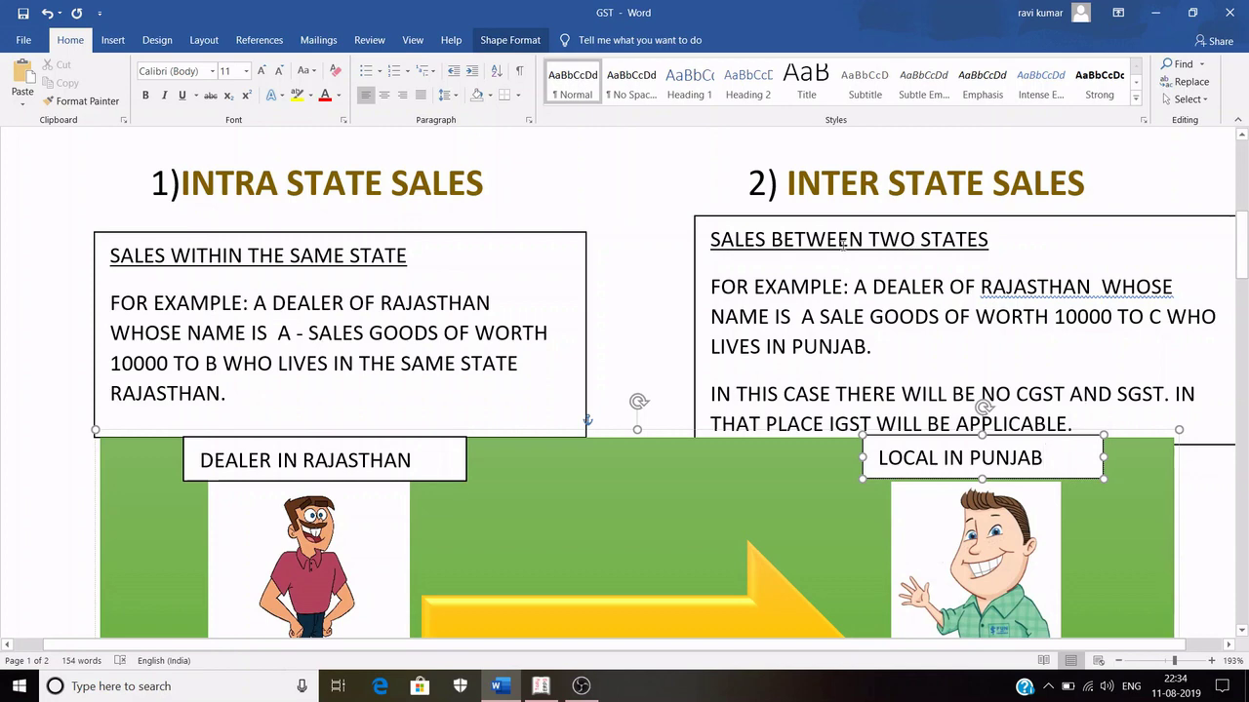
{"action": "scroll", "coordinate": [597, 270], "scroll_direction": "down", "scroll_amount": 3}
{"action": "left_click", "coordinate": [597, 269]}
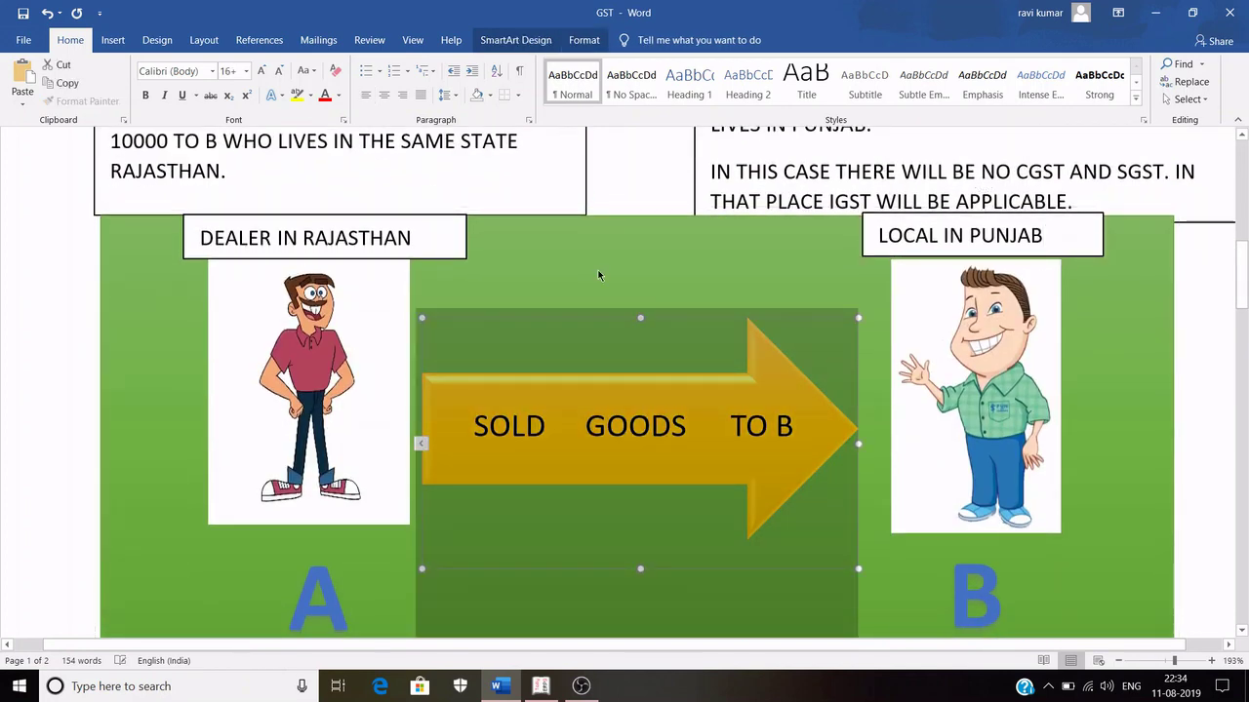
{"action": "left_click", "coordinate": [90, 252]}
{"action": "left_click", "coordinate": [90, 252]}
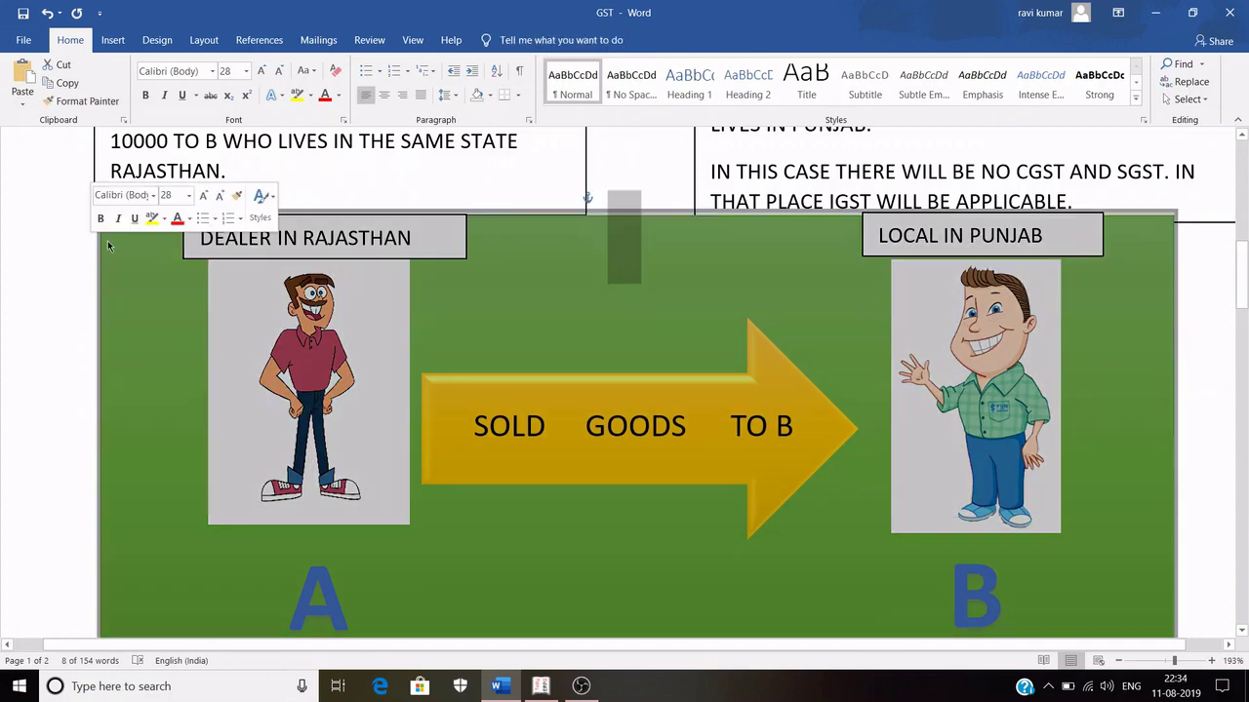
{"action": "key", "text": "Delete"}
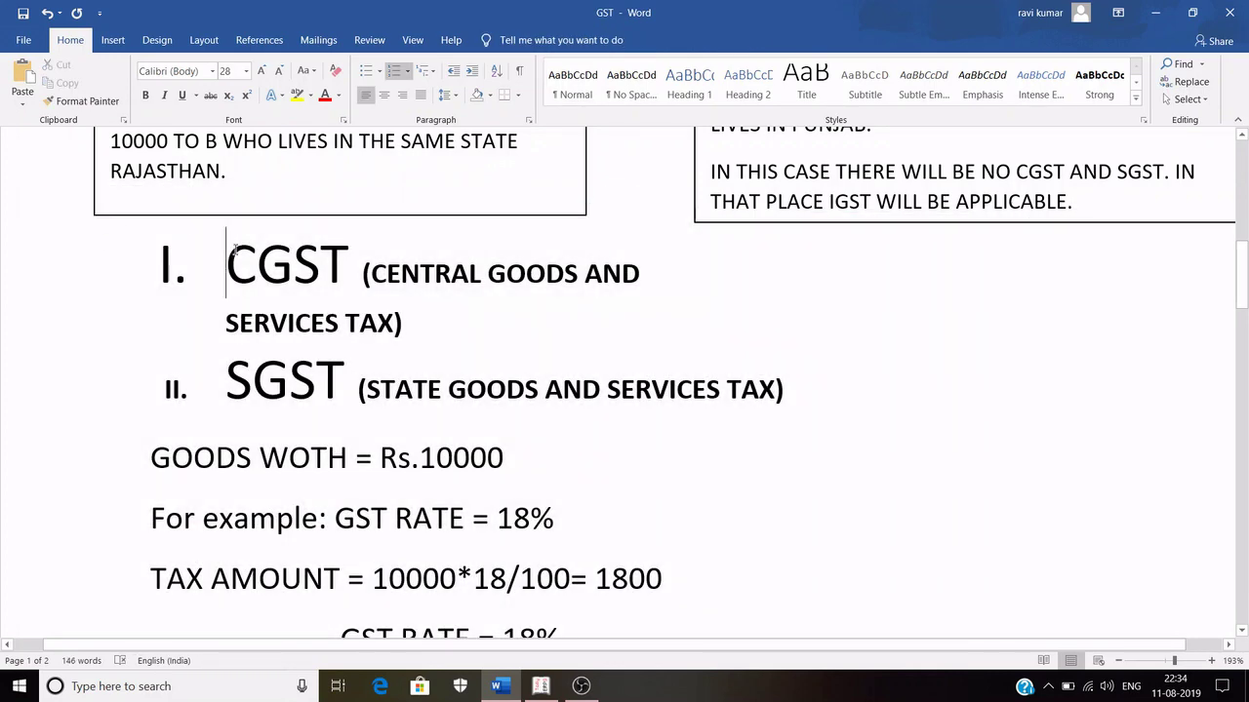
- Examine the CGST and SGST definitions and the worked example splitting the GST rate on the goods' value
{"action": "scroll", "coordinate": [236, 252], "scroll_direction": "up", "scroll_amount": 3}
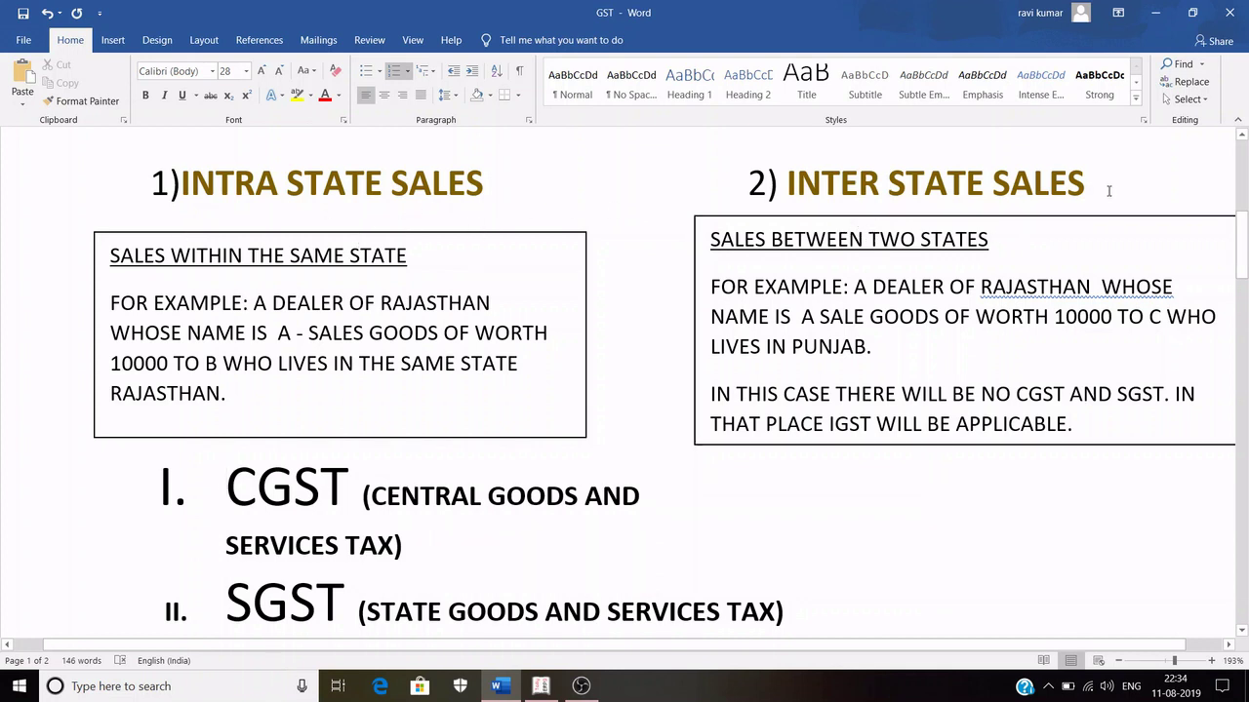
{"action": "scroll", "coordinate": [1094, 194], "scroll_direction": "down", "scroll_amount": 1}
{"action": "scroll", "coordinate": [1094, 194], "scroll_direction": "up", "scroll_amount": 3}
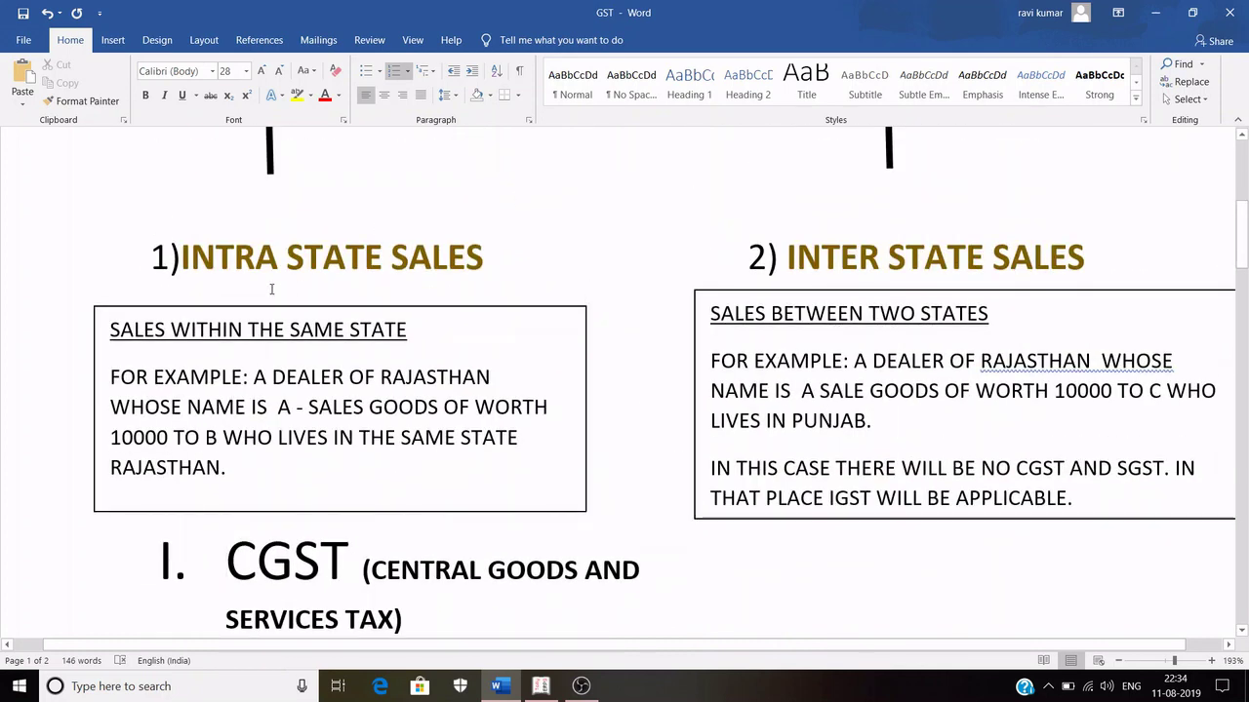
{"action": "scroll", "coordinate": [463, 282], "scroll_direction": "down", "scroll_amount": 8}
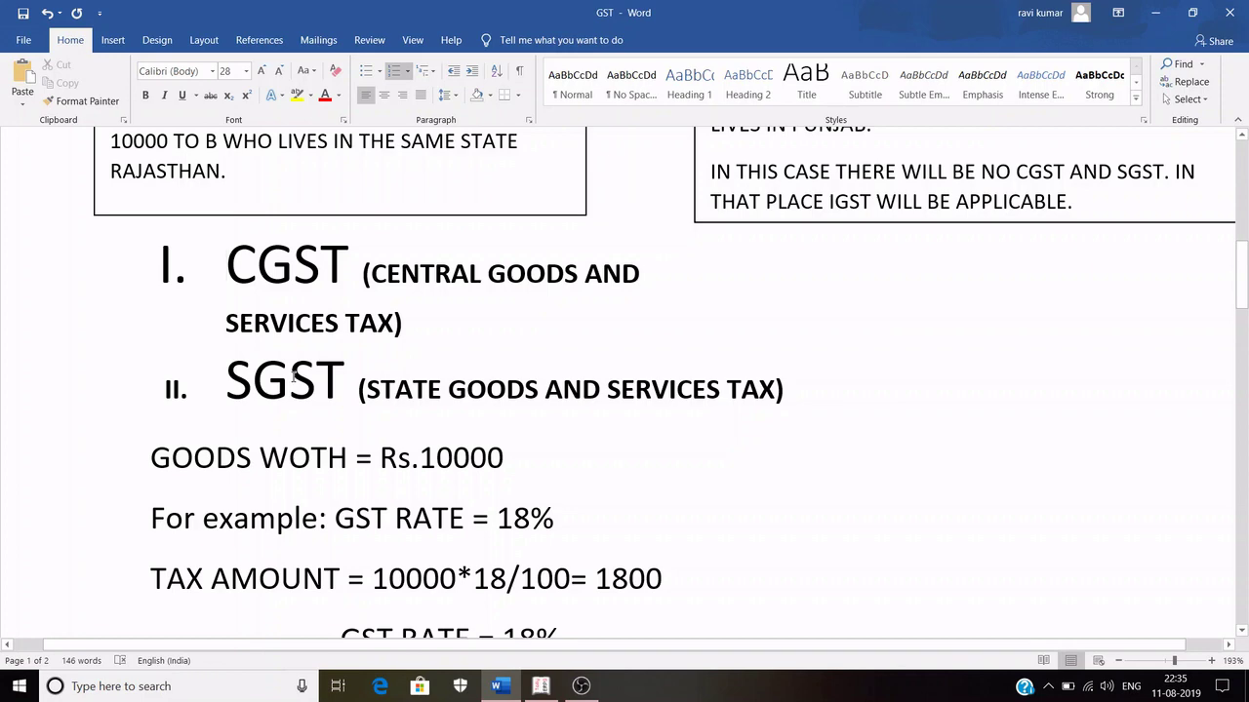
{"action": "scroll", "coordinate": [321, 359], "scroll_direction": "up", "scroll_amount": 1}
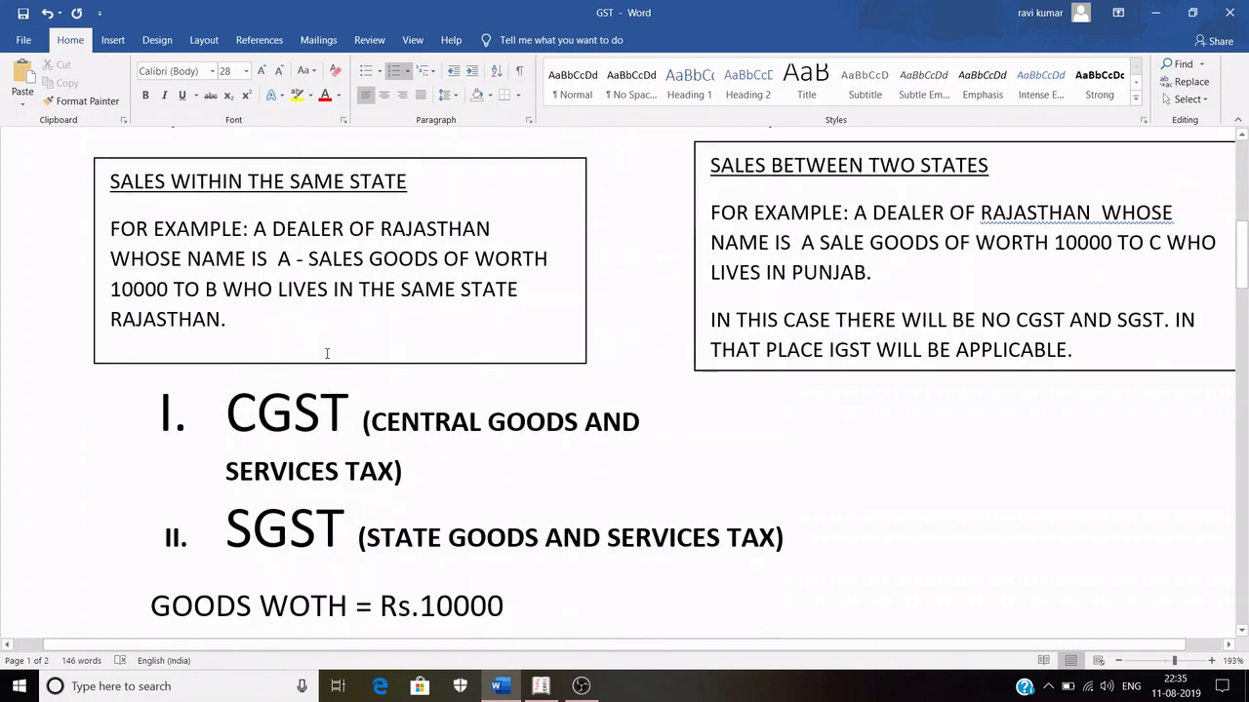
{"action": "scroll", "coordinate": [332, 346], "scroll_direction": "down", "scroll_amount": 2}
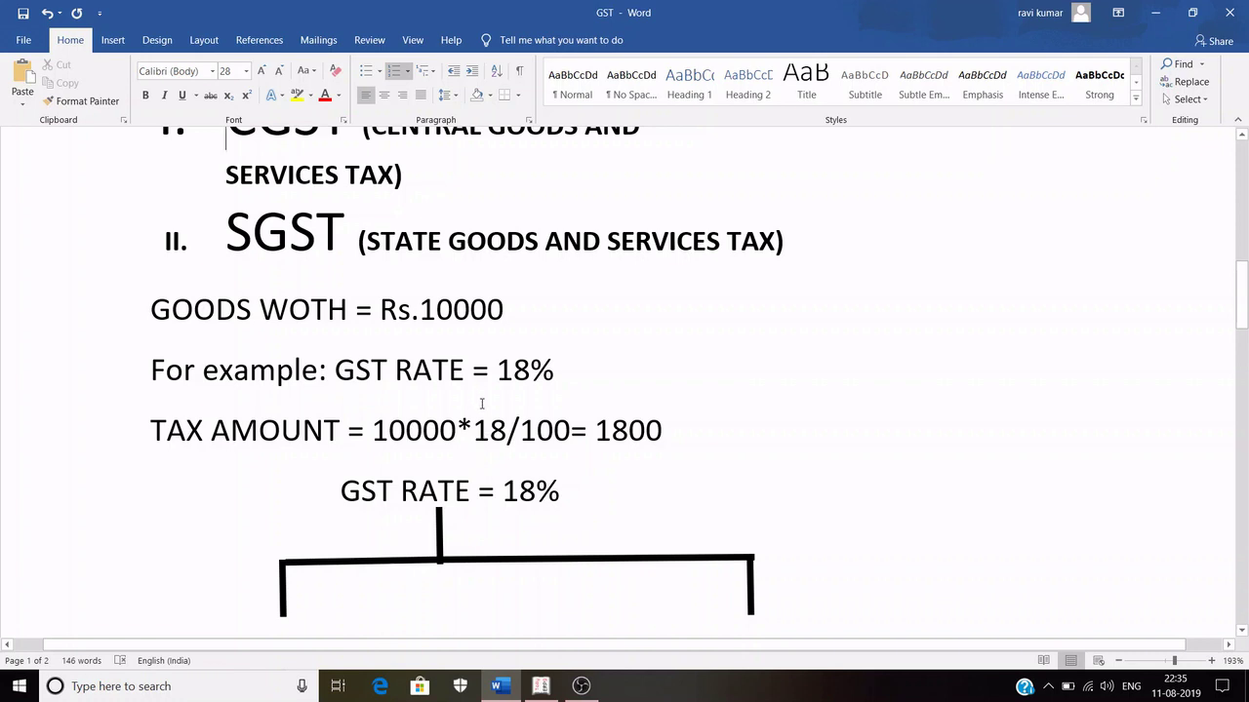
{"action": "scroll", "coordinate": [480, 401], "scroll_direction": "down", "scroll_amount": 3}
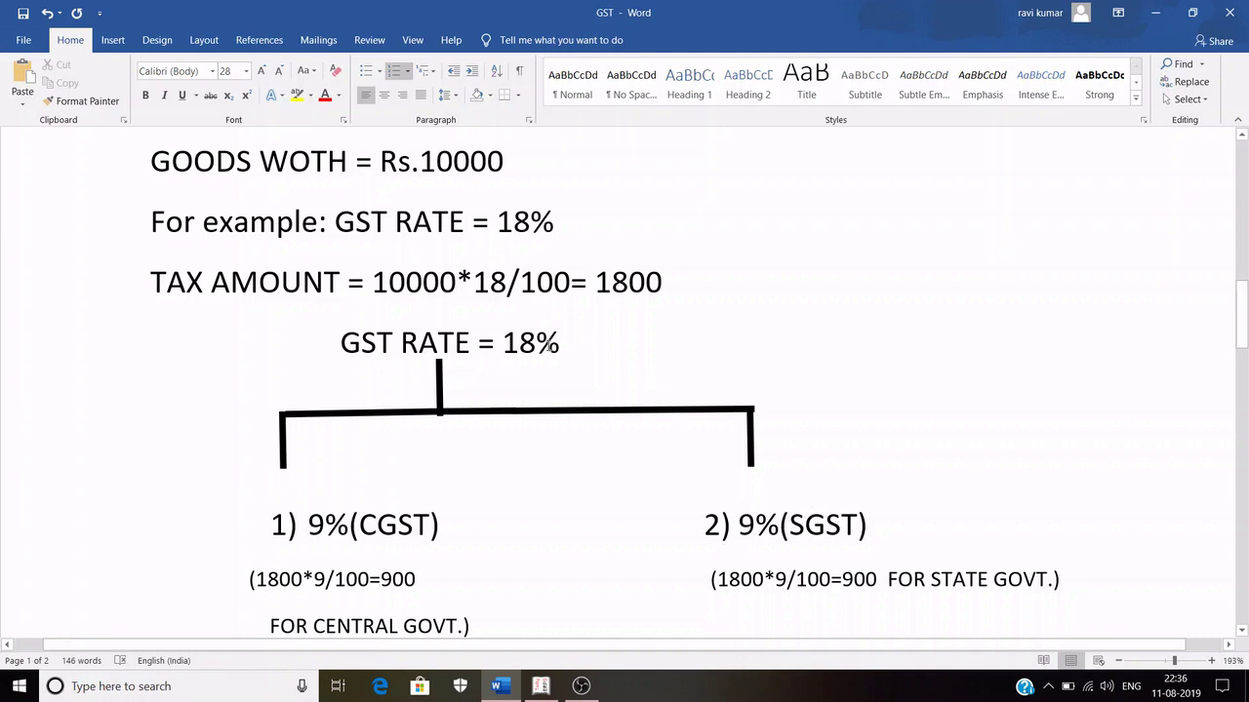
{"action": "left_click", "coordinate": [566, 345]}
{"action": "type", "text": "20%"}
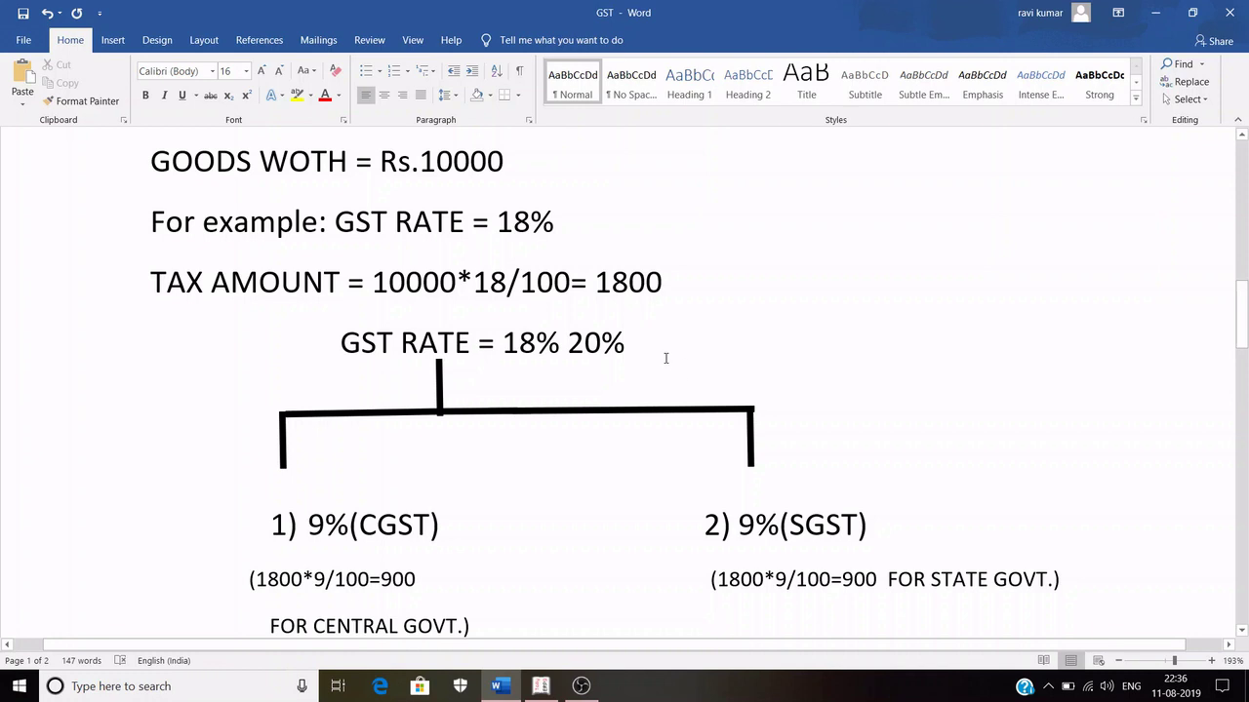
{"action": "key", "text": "BackSpace"}
{"action": "key", "text": "BackSpace"}
{"action": "key", "text": "BackSpace"}
{"action": "key", "text": "BackSpace"}
{"action": "scroll", "coordinate": [488, 538], "scroll_direction": "down", "scroll_amount": 2}
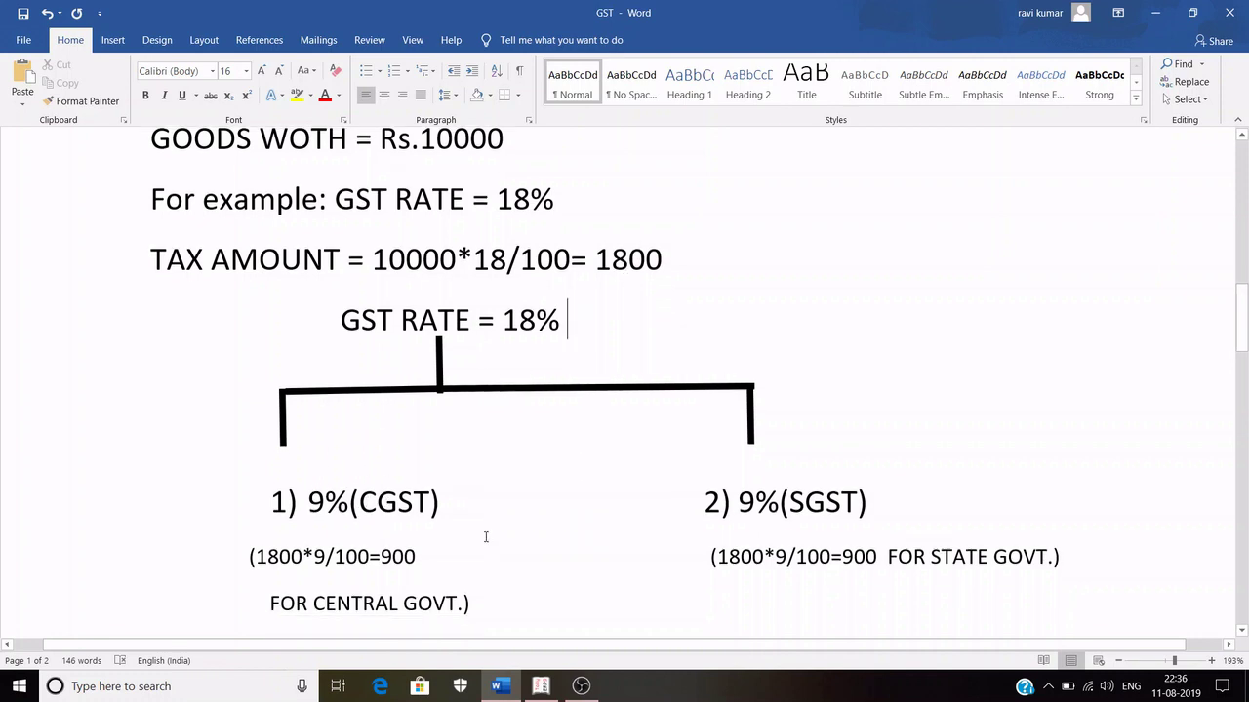
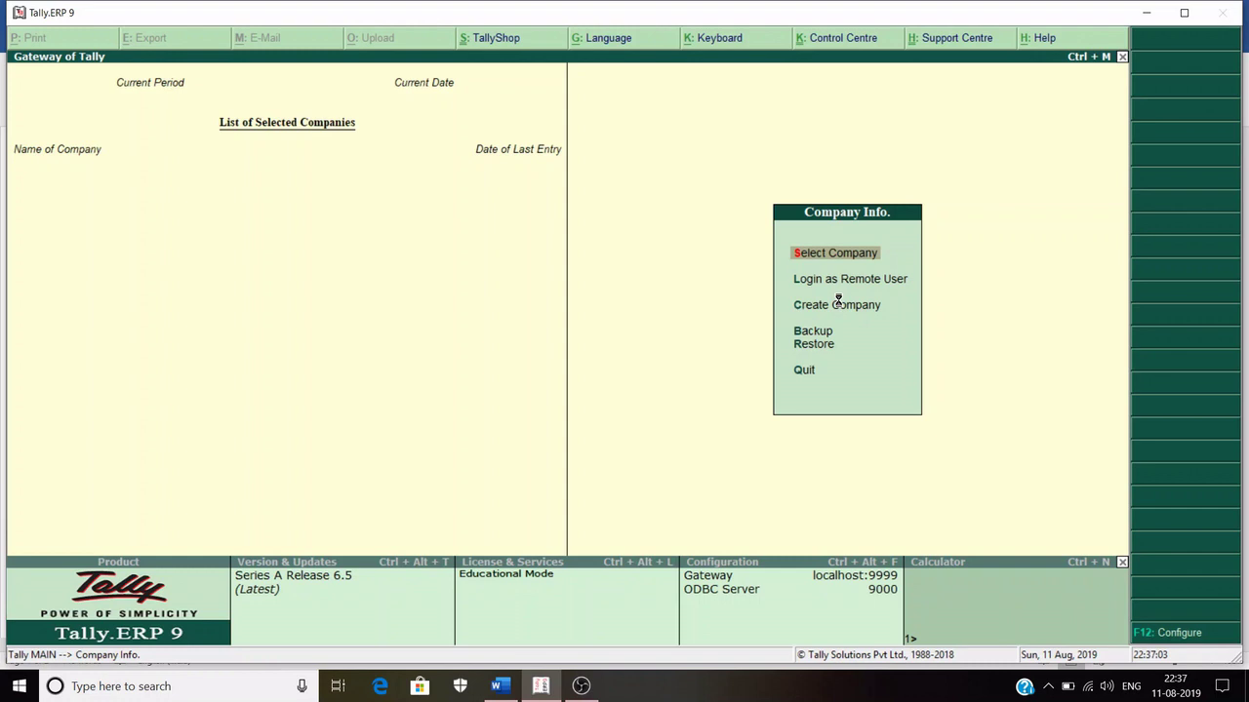
- Switch to Tally.ERP 9 and start creating a company named RELIANCE, keeping the same mailing name and a blank address
{"action": "left_click", "coordinate": [838, 302]}
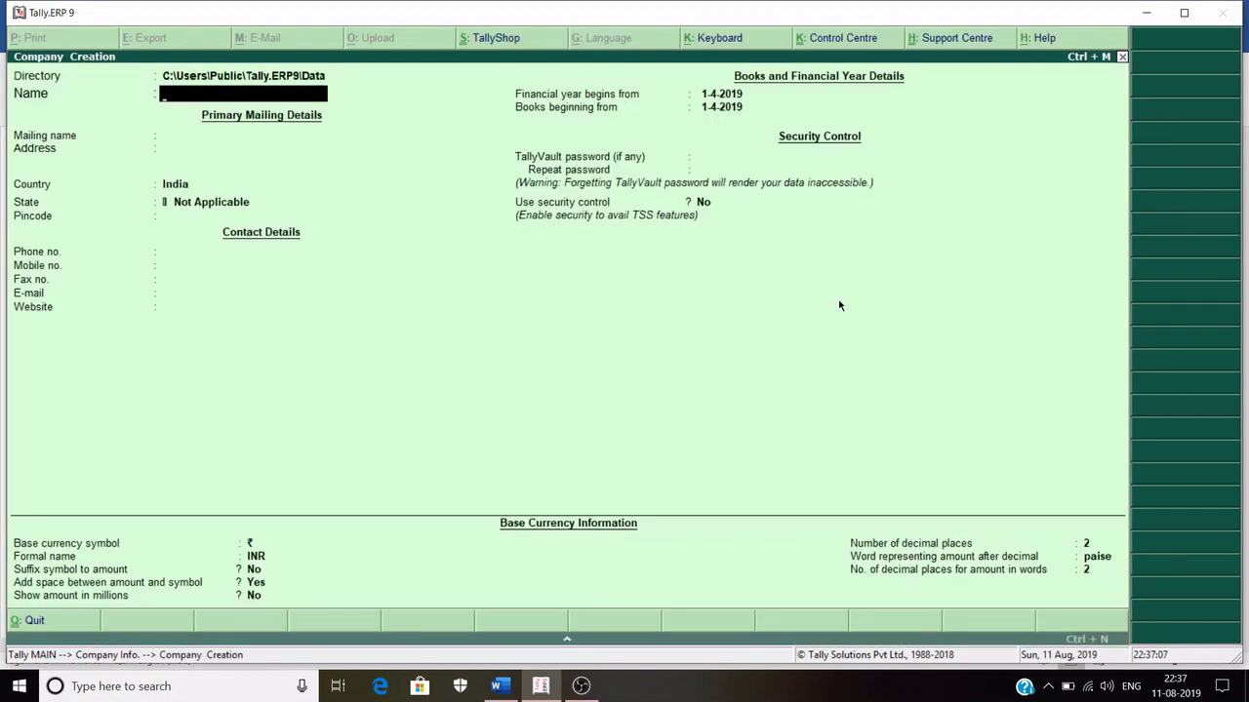
{"action": "type", "text": "RELIANCE"}
{"action": "key", "text": "Return"}
{"action": "key", "text": "Return"}
{"action": "key", "text": "Return"}
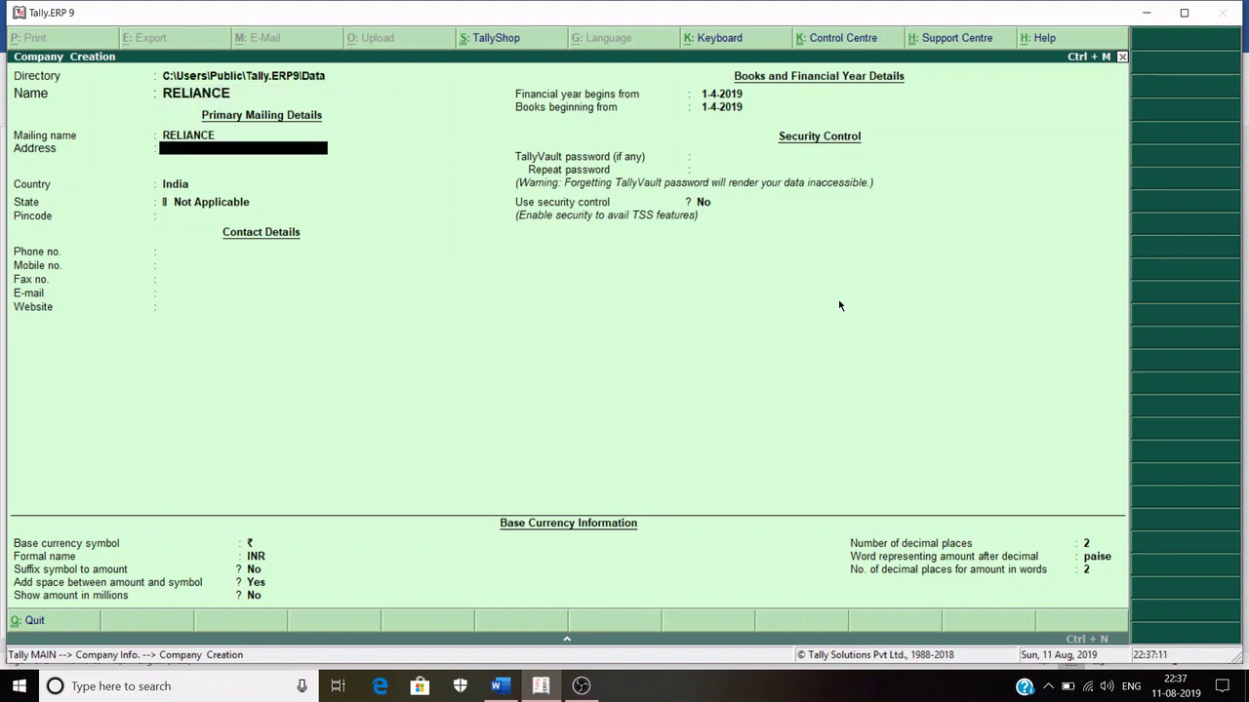
{"action": "key", "text": "Return"}
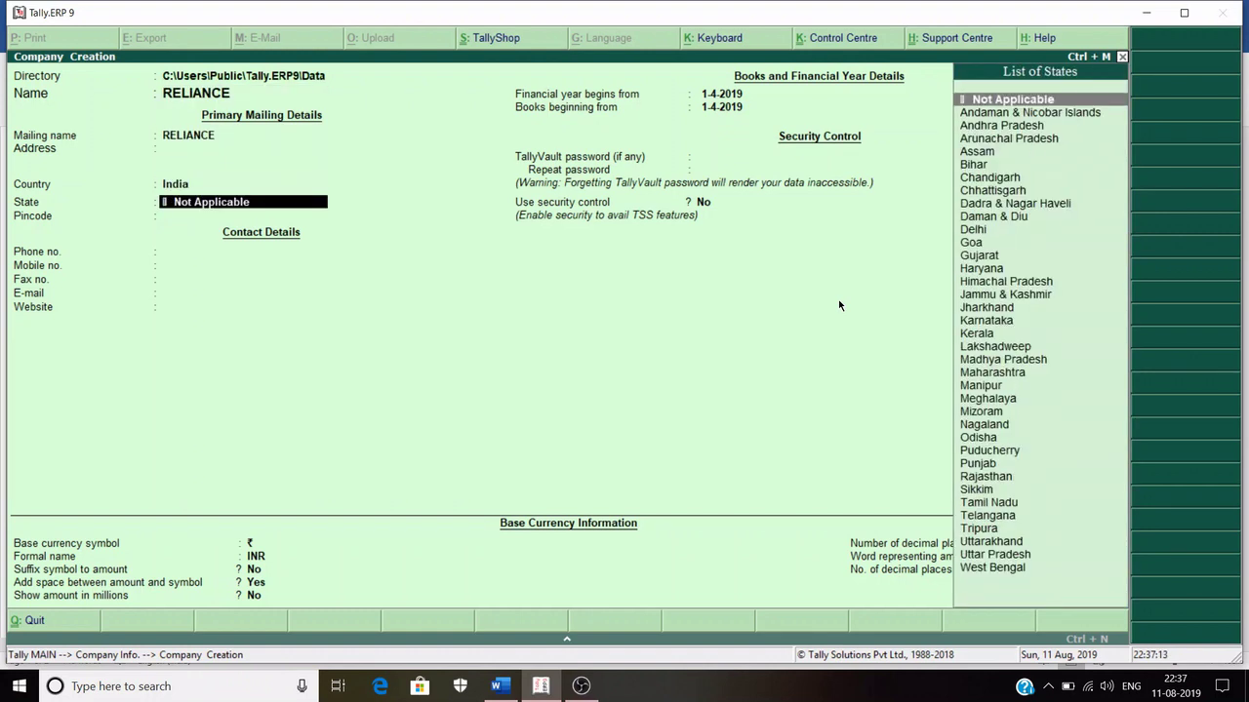
- Set the company's state to Rajasthan and leave the pincode blank
{"action": "type", "text": "RA"}
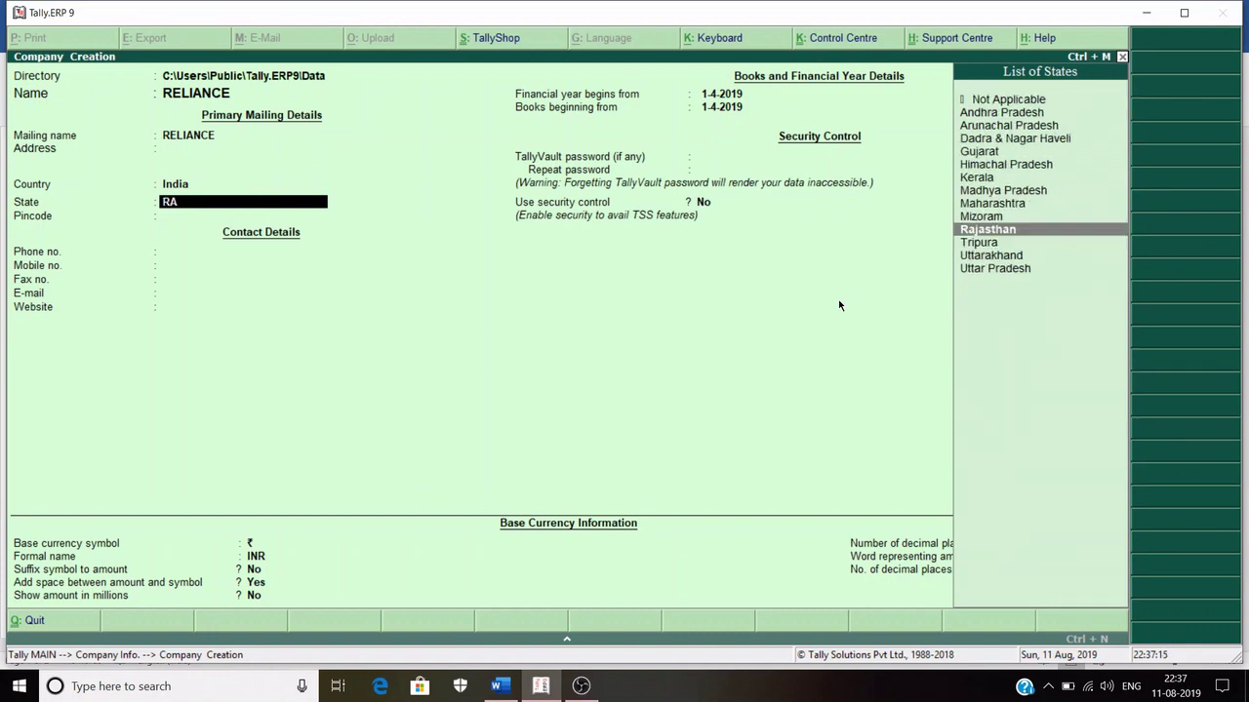
{"action": "type", "text": "JASTHAN"}
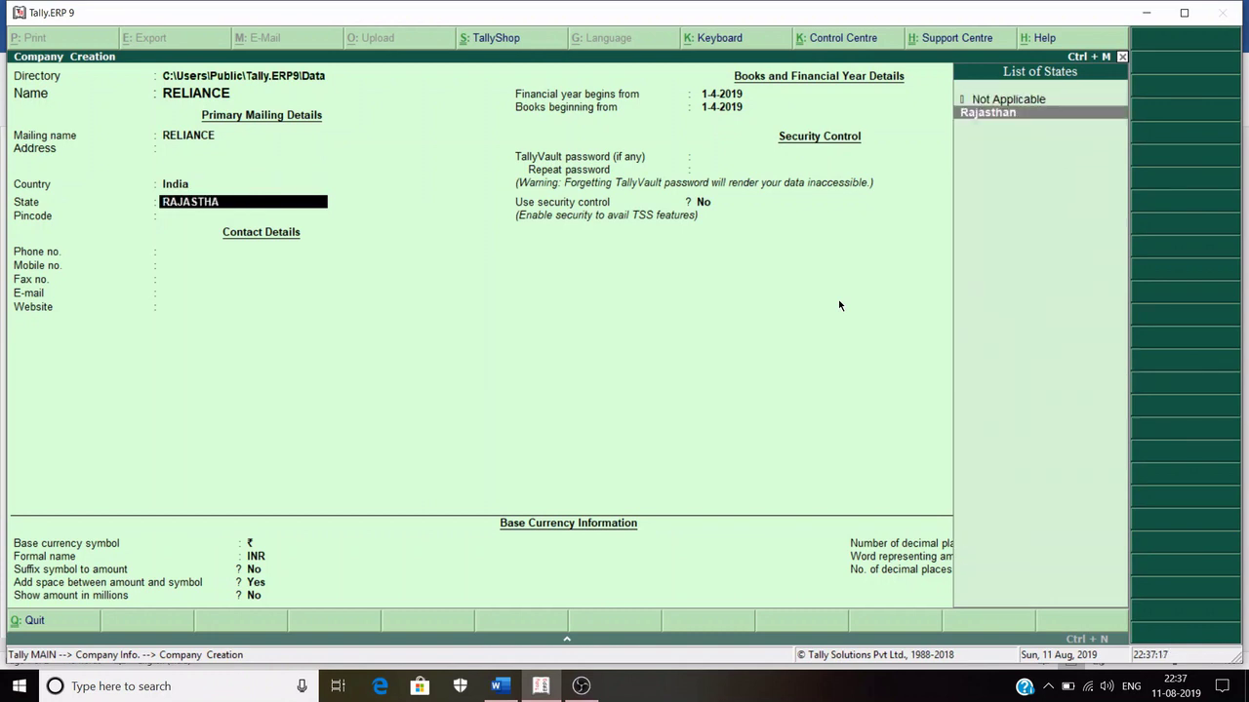
{"action": "key", "text": "Return"}
{"action": "key", "text": "Return"}
{"action": "key", "text": "Return"}
{"action": "key", "text": "Return"}
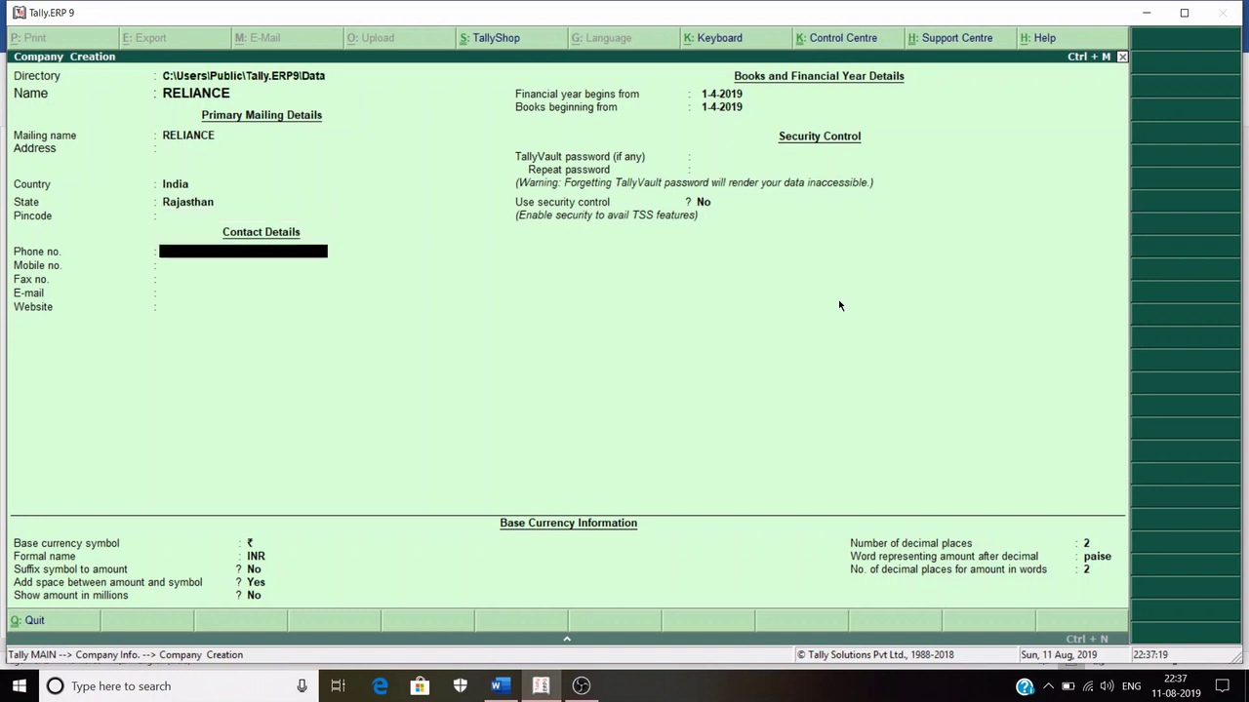
- Leave the contact details blank, accept the default financial year, security and currency settings, and save the company
{"action": "key", "text": "Return"}
{"action": "key", "text": "Return"}
{"action": "key", "text": "Return"}
{"action": "key", "text": "Return"}
{"action": "key", "text": "Return"}
{"action": "key", "text": "Return"}
{"action": "key", "text": "Return"}
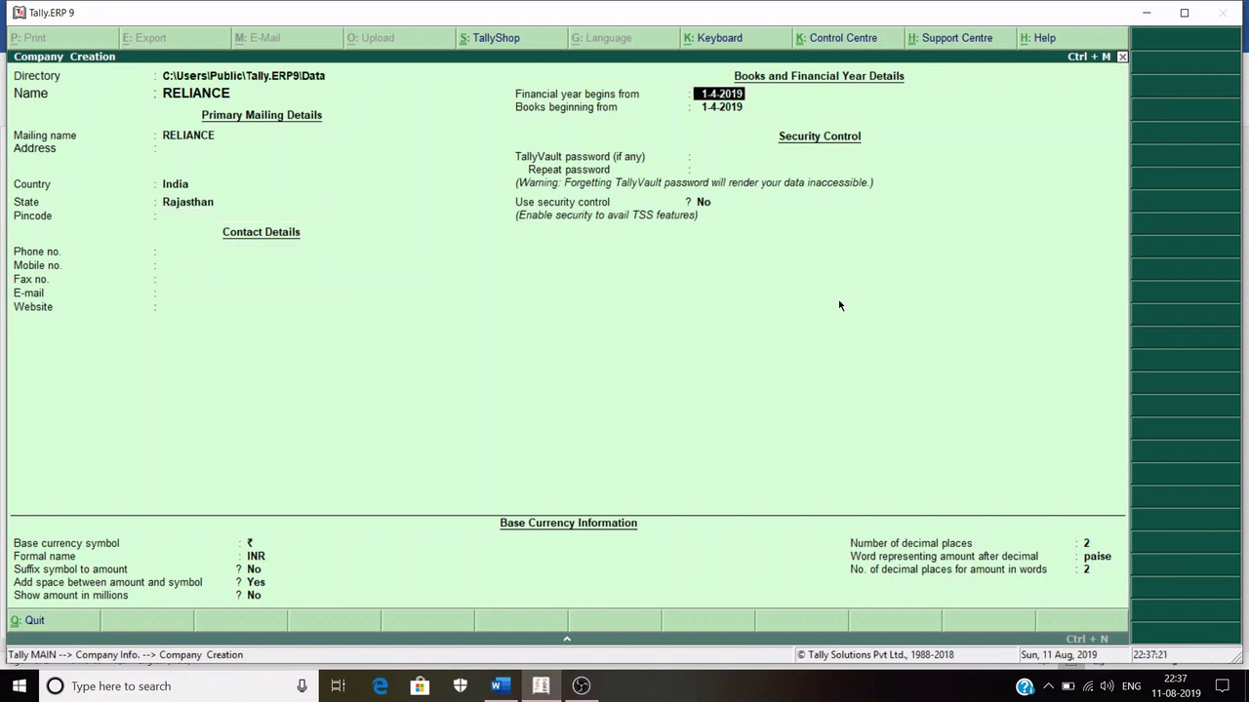
{"action": "key", "text": "Return"}
{"action": "key", "text": "Return"}
{"action": "key", "text": "Return"}
{"action": "key", "text": "Return"}
{"action": "key", "text": "Return"}
{"action": "key", "text": "Return"}
{"action": "key", "text": "Return"}
{"action": "key", "text": "Return"}
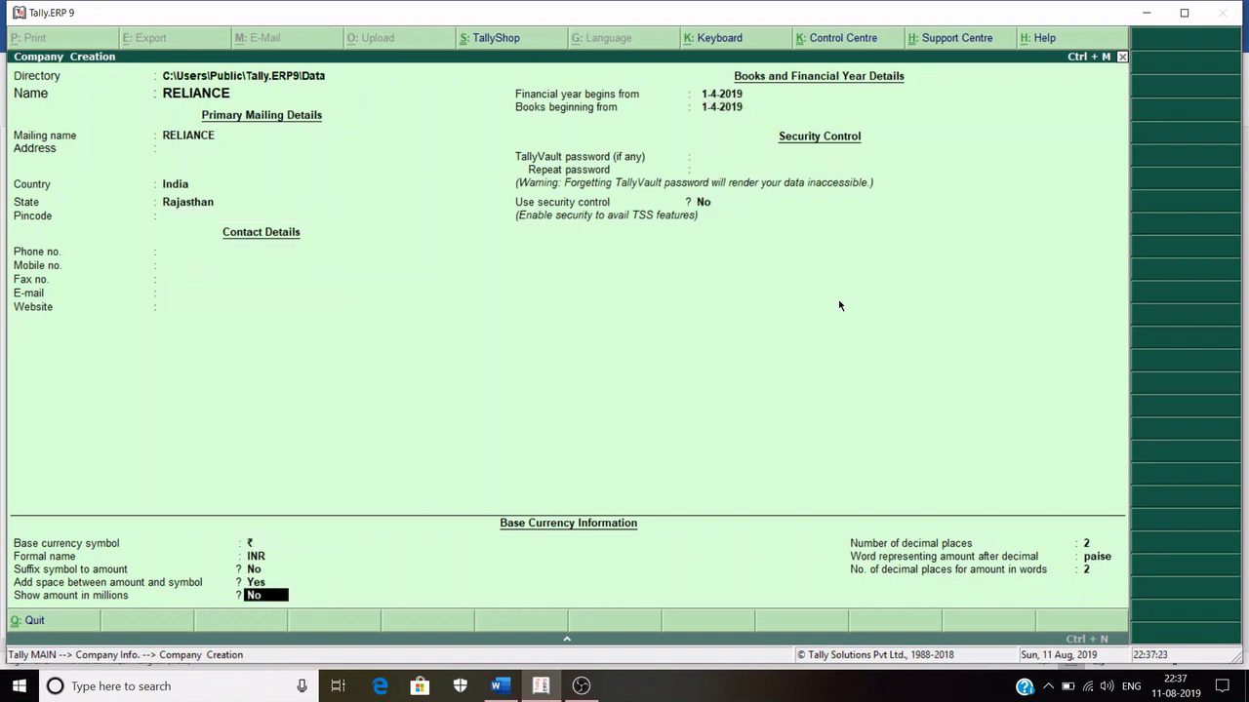
{"action": "key", "text": "Return"}
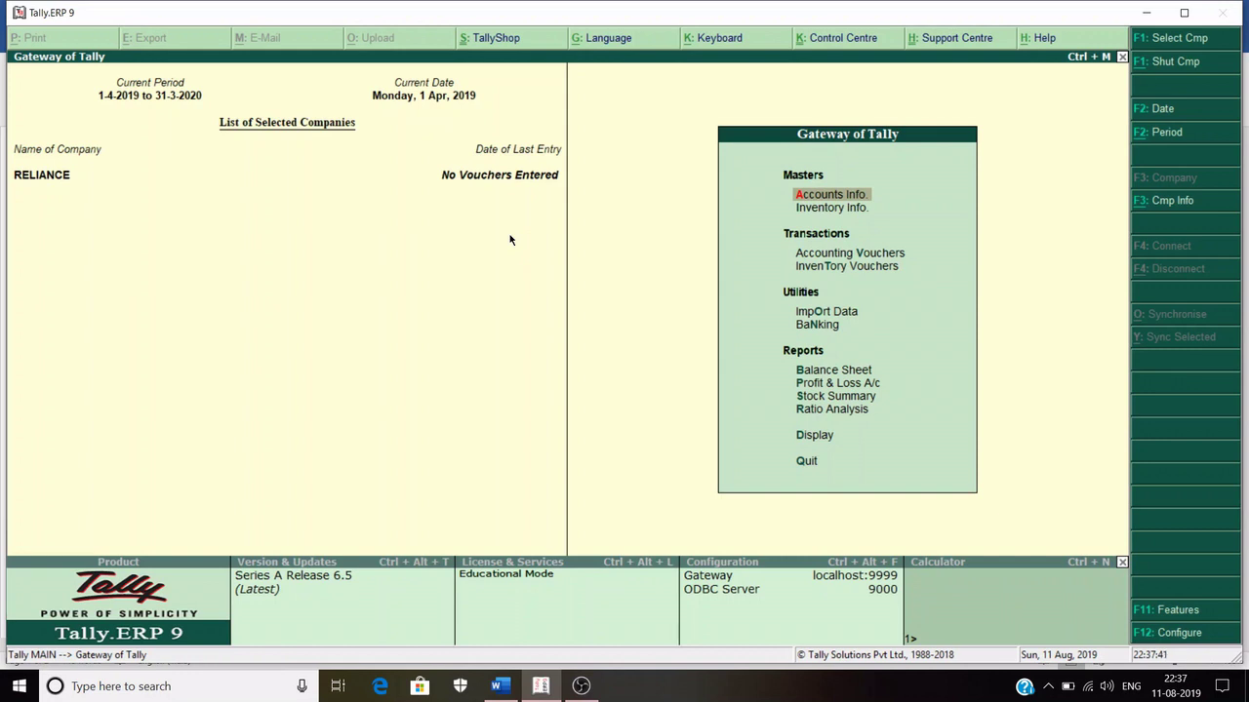
- In the company's Statutory & Taxation features, enable Goods and Services Tax (GST) and choose to set the GST details
{"action": "key", "text": "F11"}
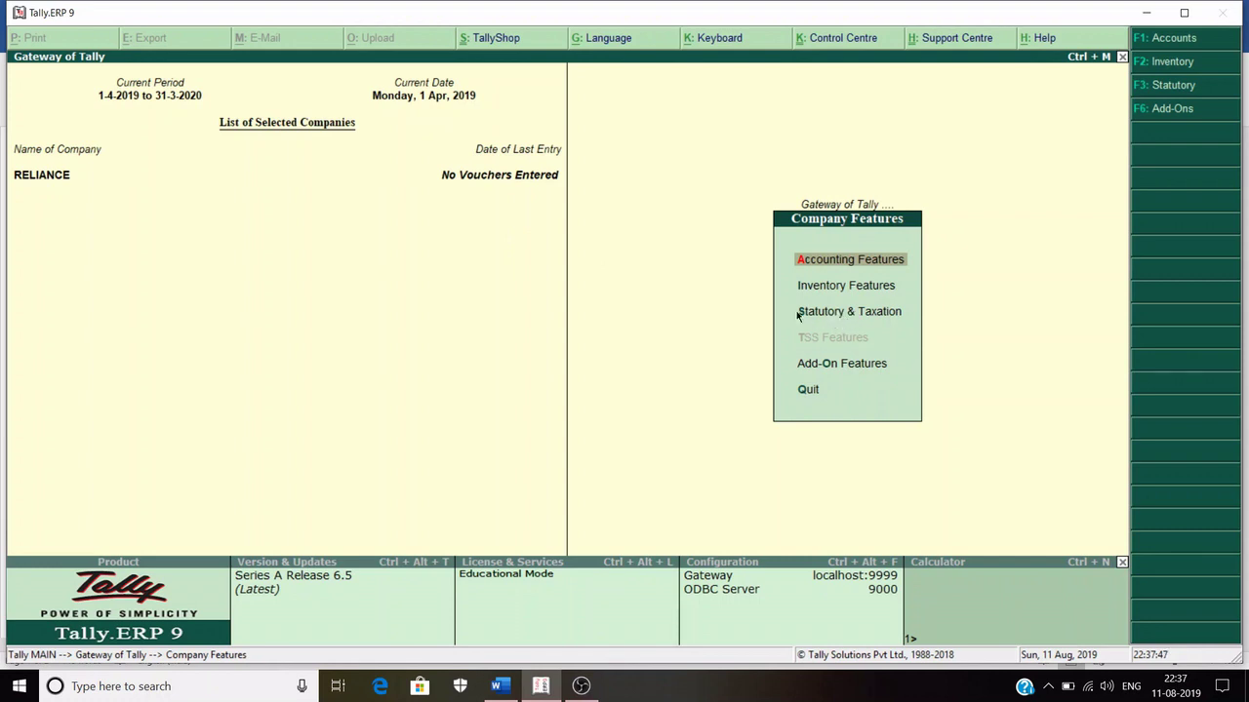
{"action": "left_click", "coordinate": [872, 320]}
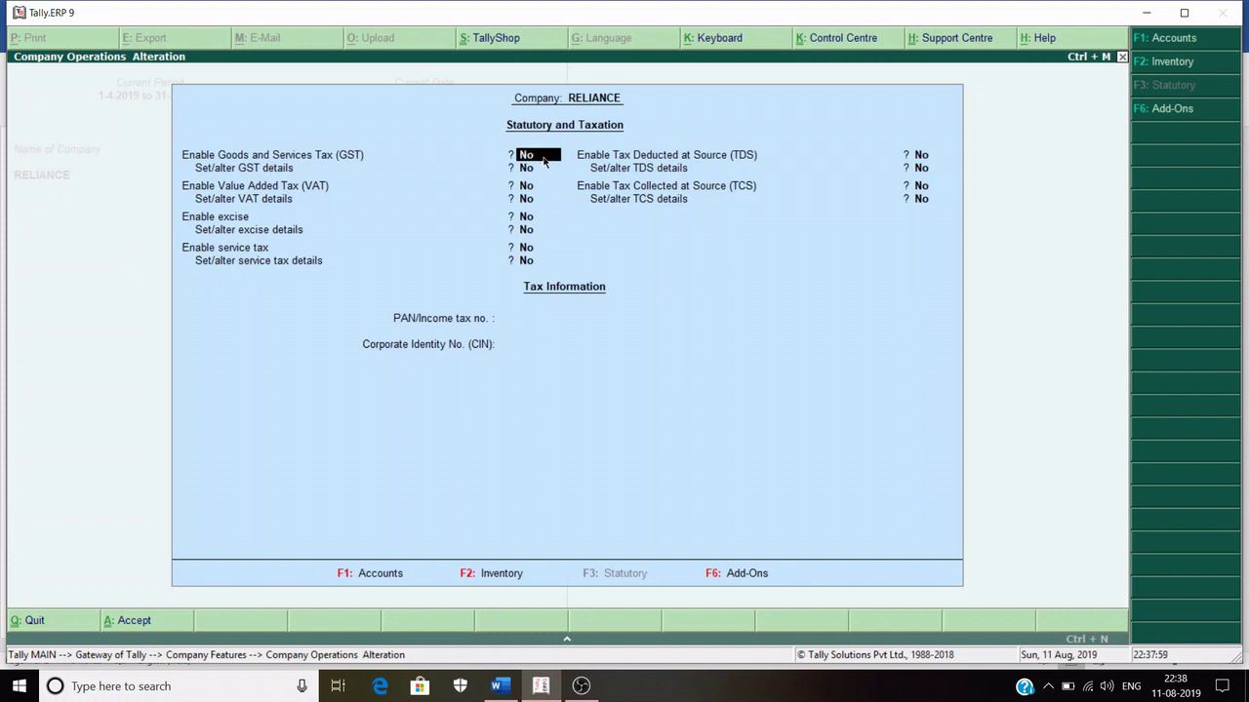
{"action": "type", "text": "yes"}
{"action": "key", "text": "Return"}
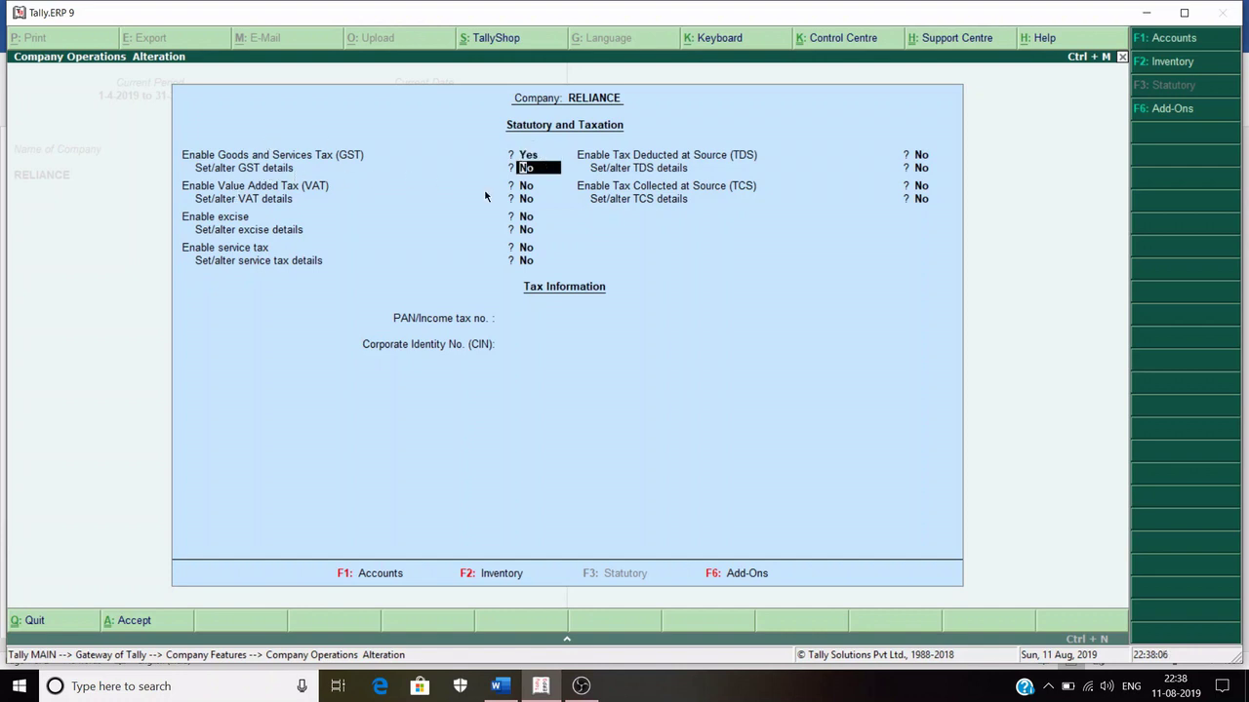
{"action": "type", "text": "yes"}
{"action": "key", "text": "Return"}
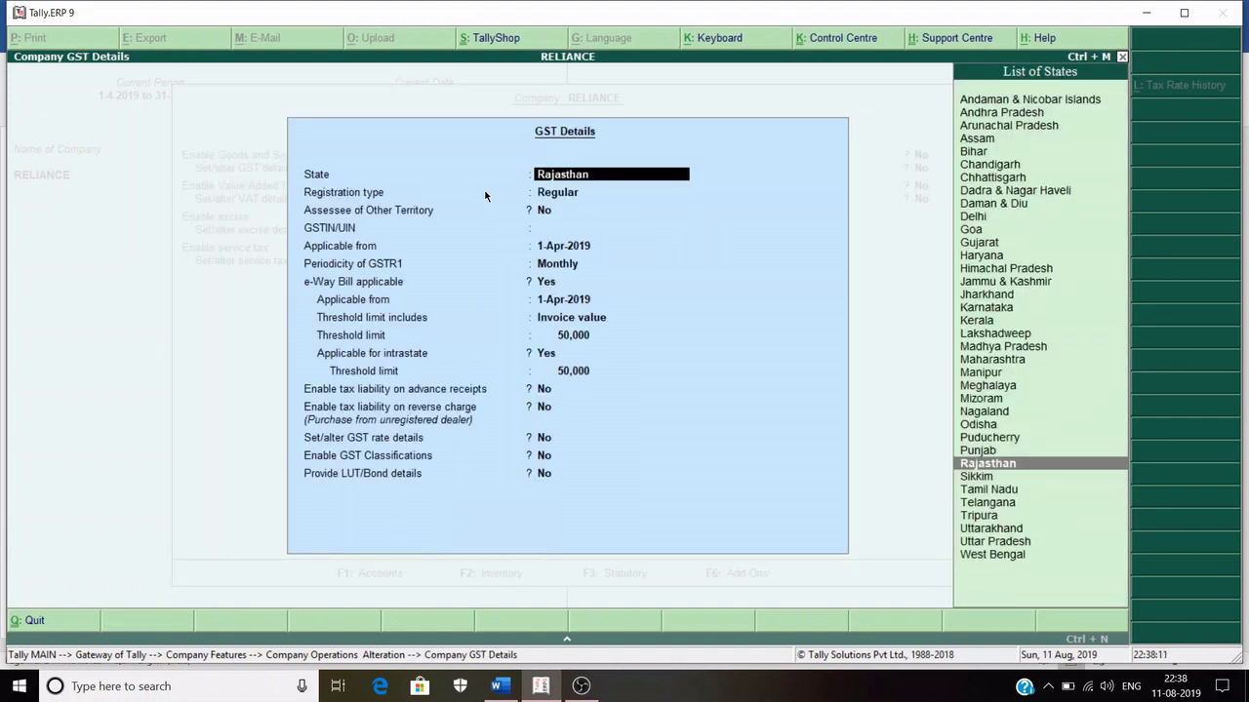
- Keep state Rajasthan, Regular registration, other territory No, applicable from 1-Apr-2019 and Monthly GSTR1 in the GST details, leaving GSTIN/UIN blank
{"action": "key", "text": "Return"}
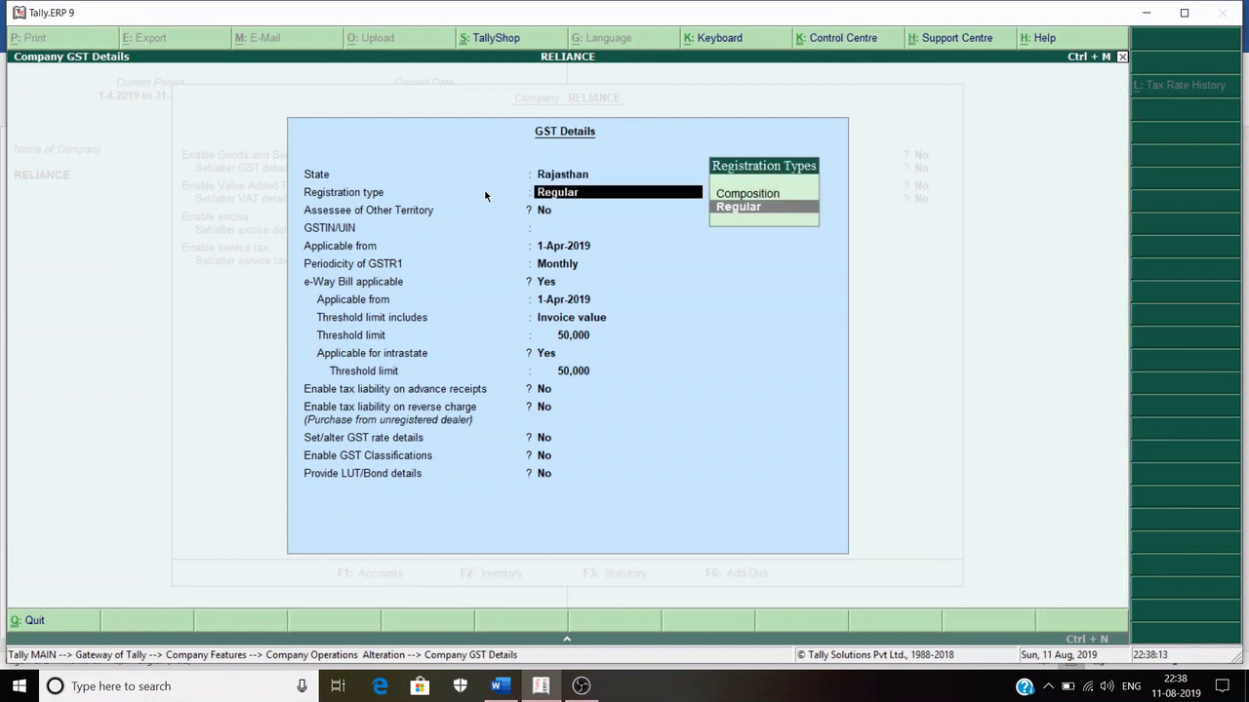
{"action": "key", "text": "Return"}
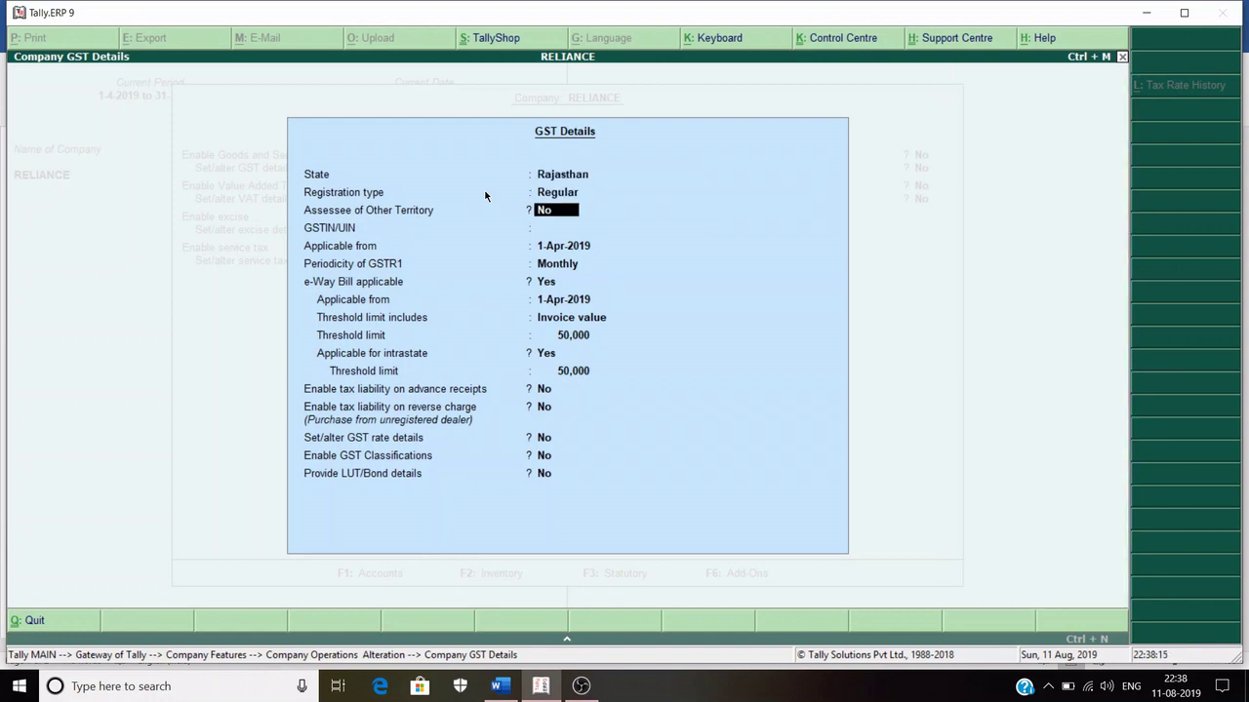
{"action": "key", "text": "Return"}
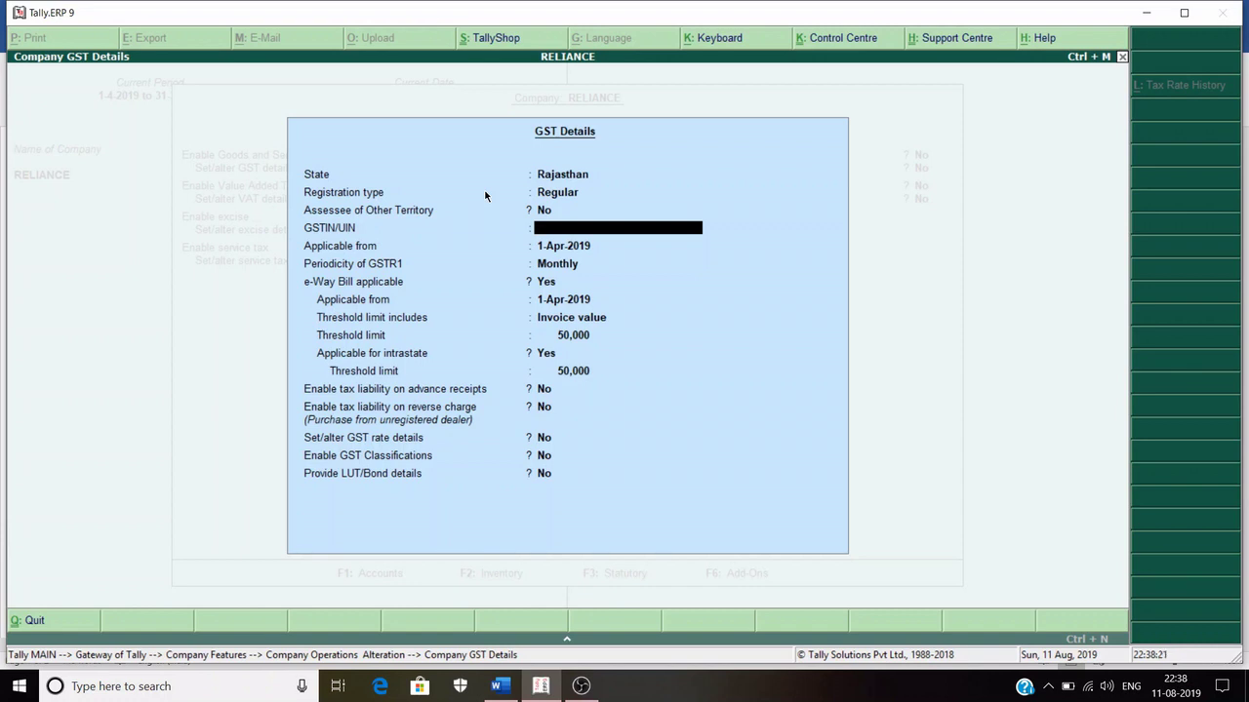
{"action": "key", "text": "Return"}
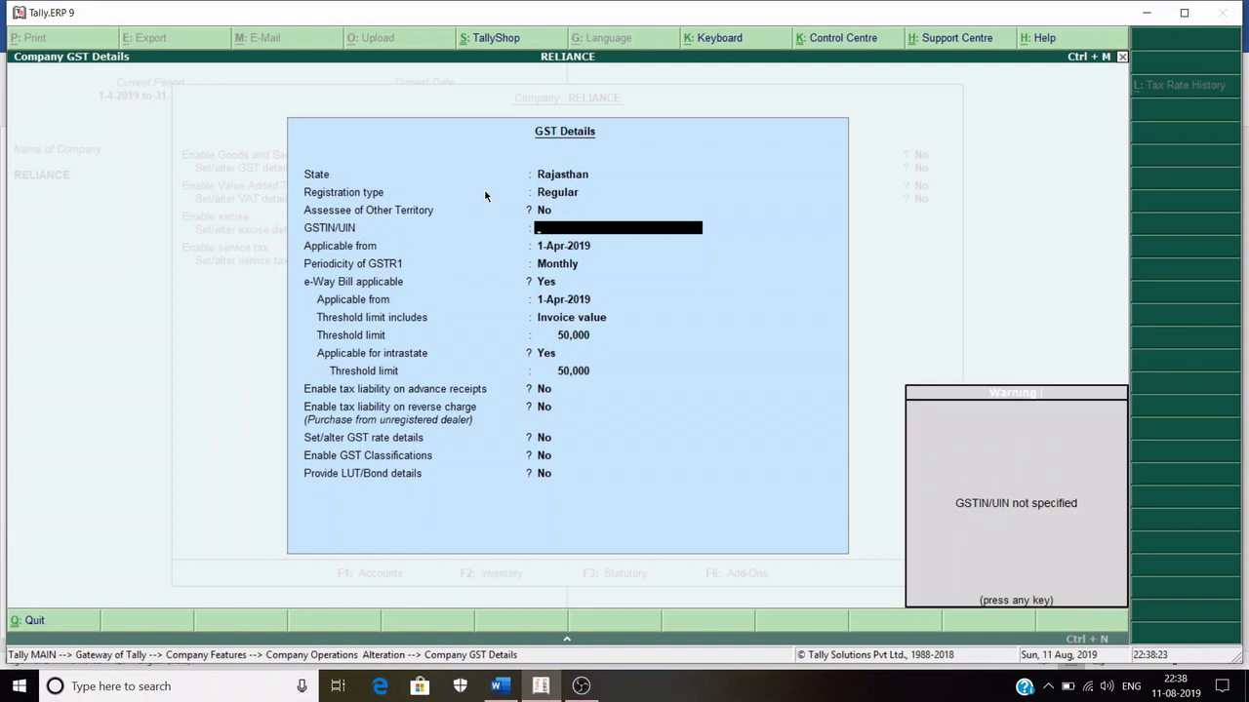
{"action": "key", "text": "Return"}
{"action": "key", "text": "Return"}
{"action": "key", "text": "Return"}
{"action": "key", "text": "Return"}
{"action": "key", "text": "Return"}
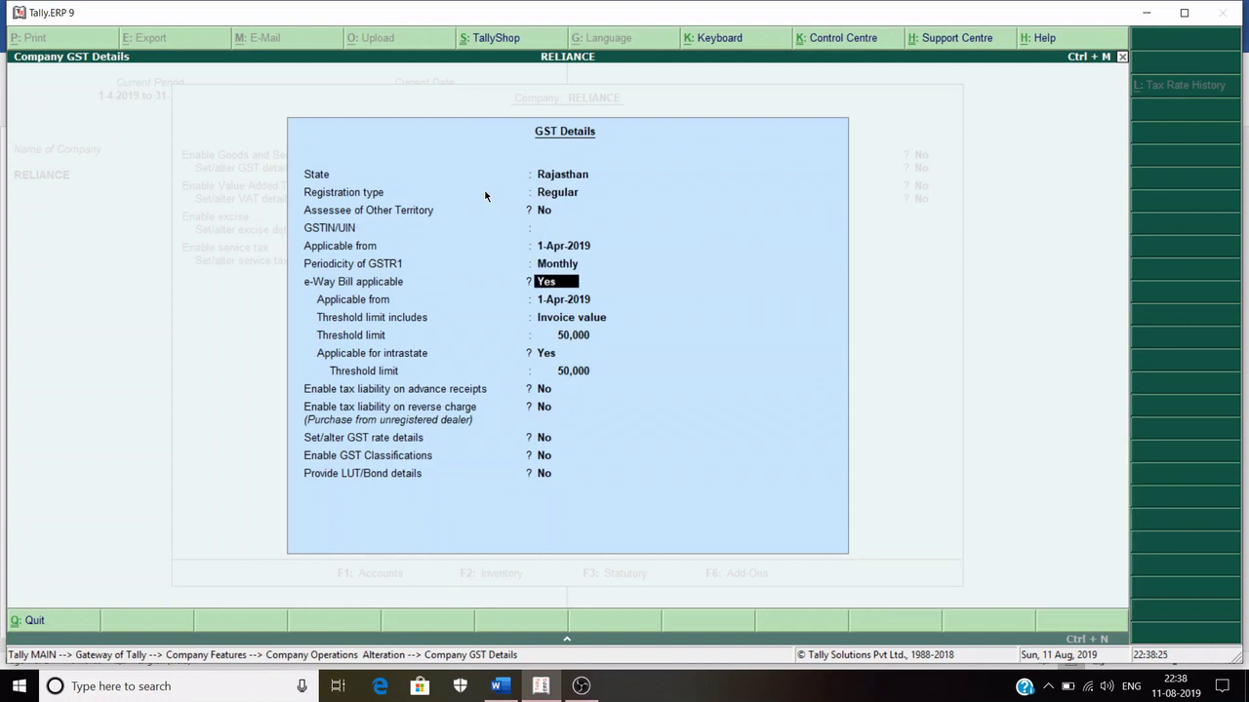
- Accept the default e-Way Bill settings with 50,000 threshold limits, leave the remaining GST options at No, and save the GST details
{"action": "key", "text": "Return"}
{"action": "key", "text": "Return"}
{"action": "key", "text": "Return"}
{"action": "key", "text": "Return"}
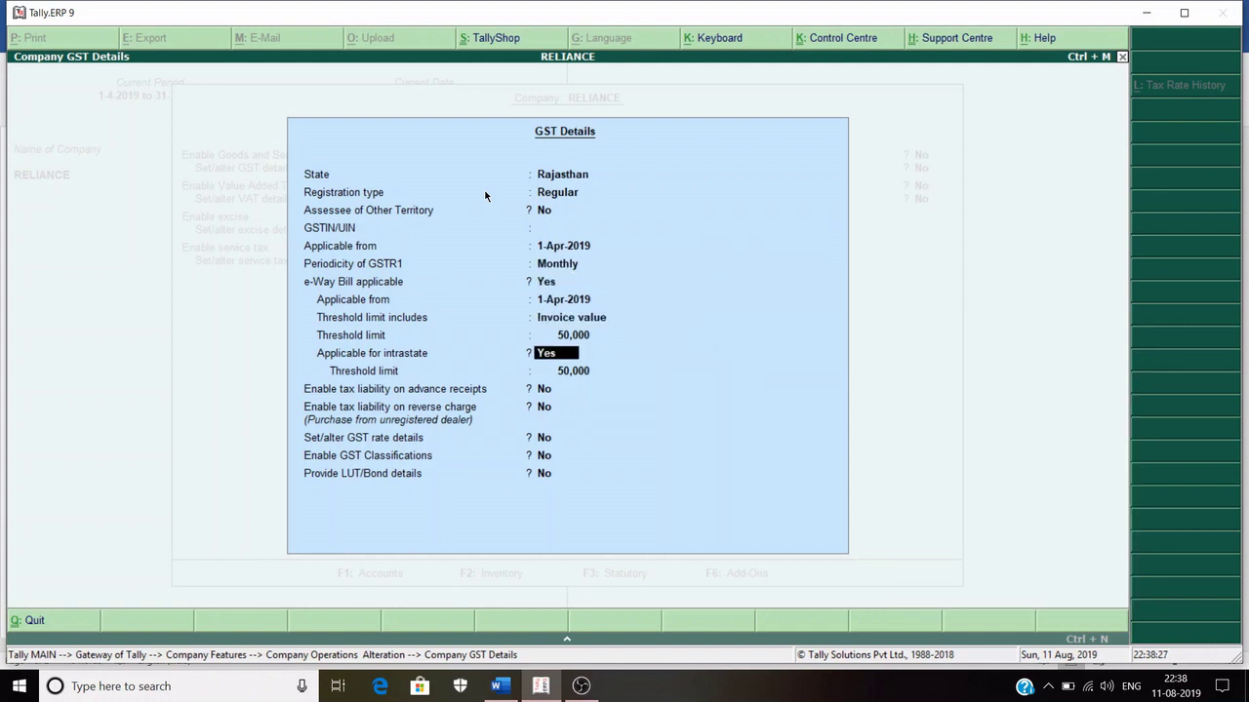
{"action": "key", "text": "Return"}
{"action": "key", "text": "Return"}
{"action": "key", "text": "Return"}
{"action": "key", "text": "Return"}
{"action": "key", "text": "Return"}
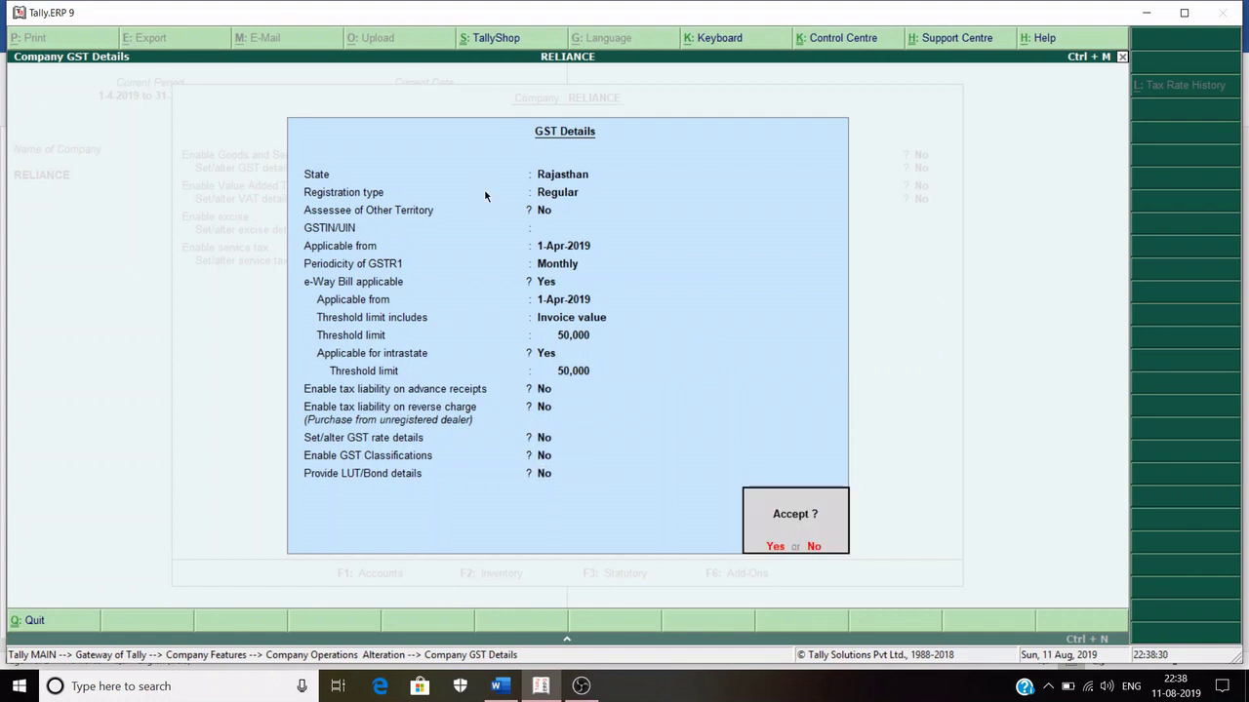
{"action": "key", "text": "Return"}
- Leave VAT, excise, service tax, TDS and TCS disabled, save the statutory features and return to the Gateway of Tally
{"action": "key", "text": "Return"}
{"action": "key", "text": "Return"}
{"action": "key", "text": "Return"}
{"action": "key", "text": "Return"}
{"action": "key", "text": "Return"}
{"action": "key", "text": "Return"}
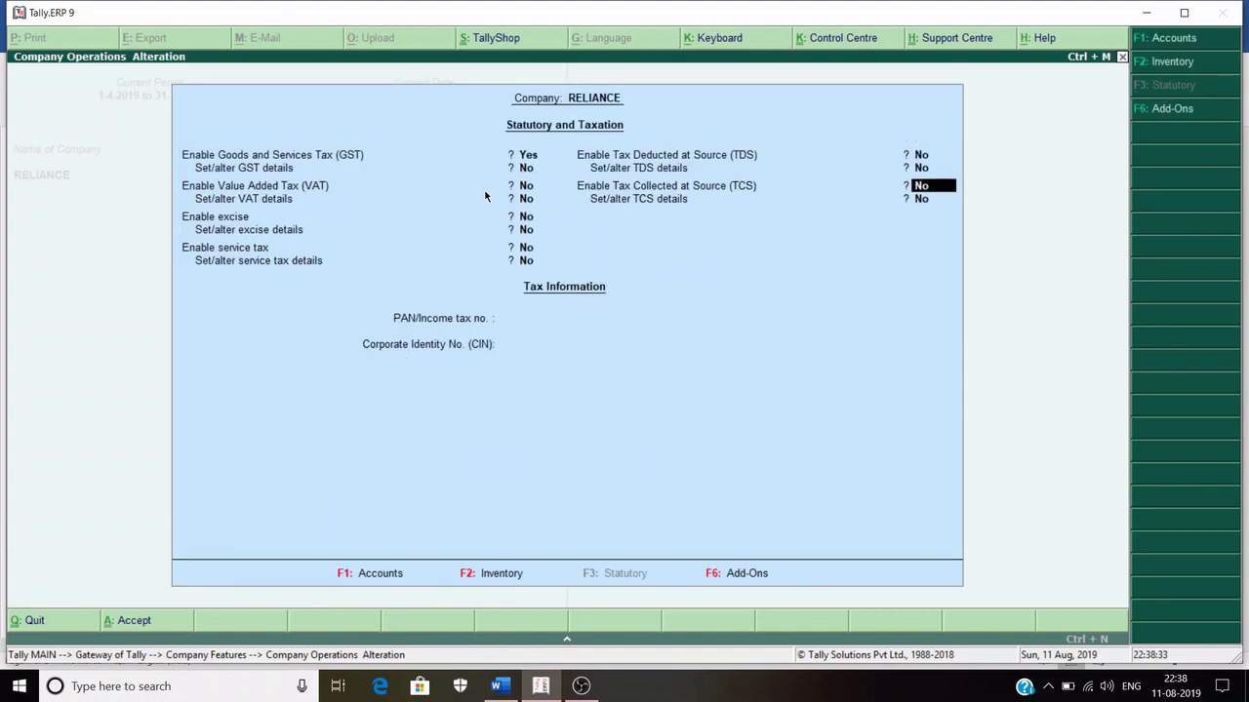
{"action": "key", "text": "Return"}
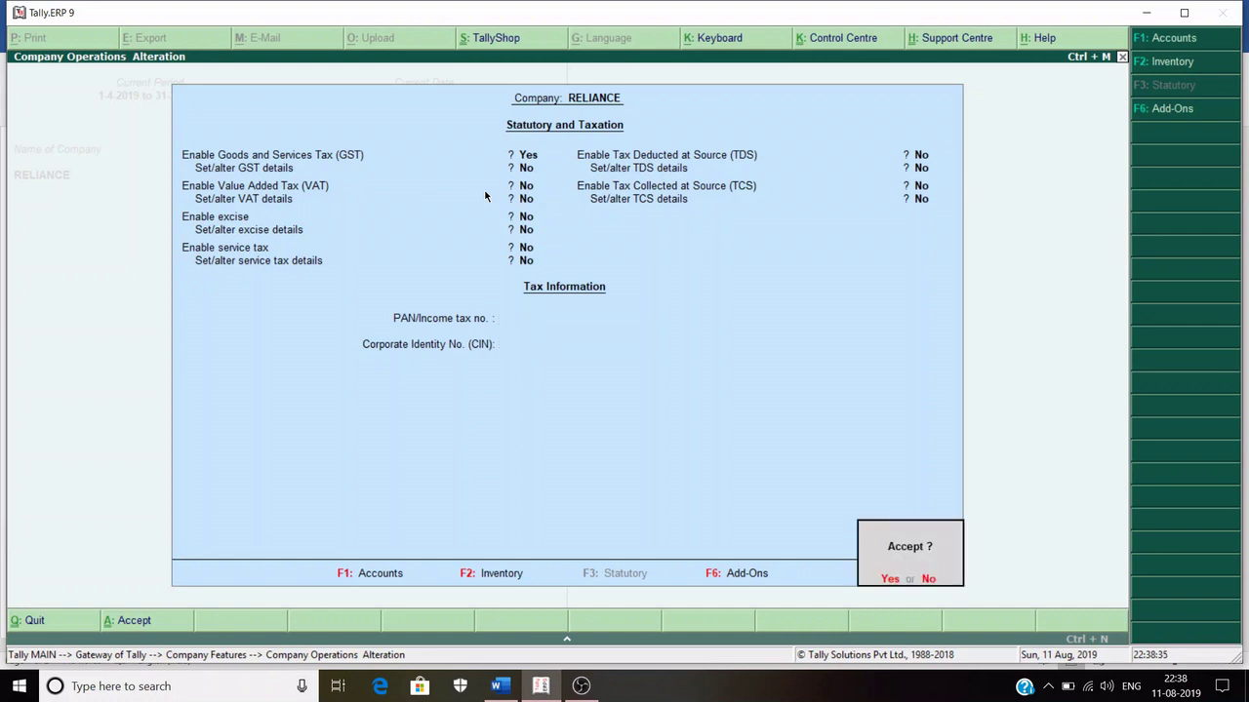
{"action": "key", "text": "Return"}
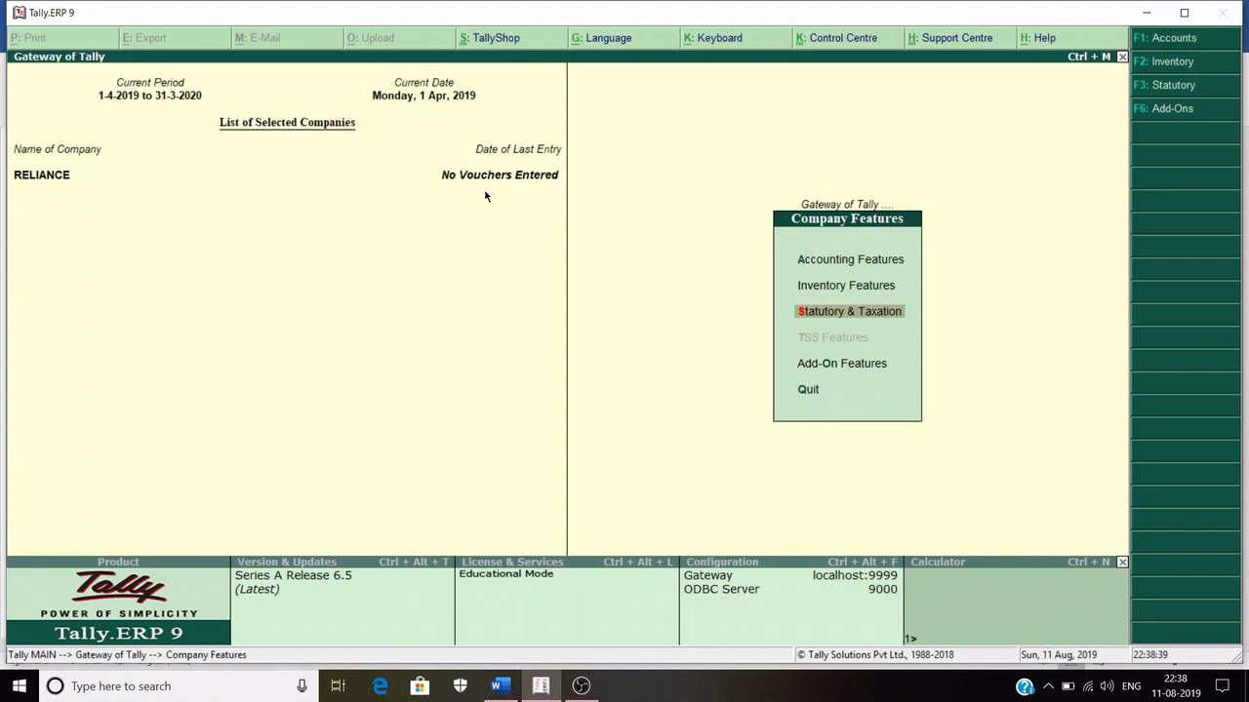
{"action": "key", "text": "Escape"}
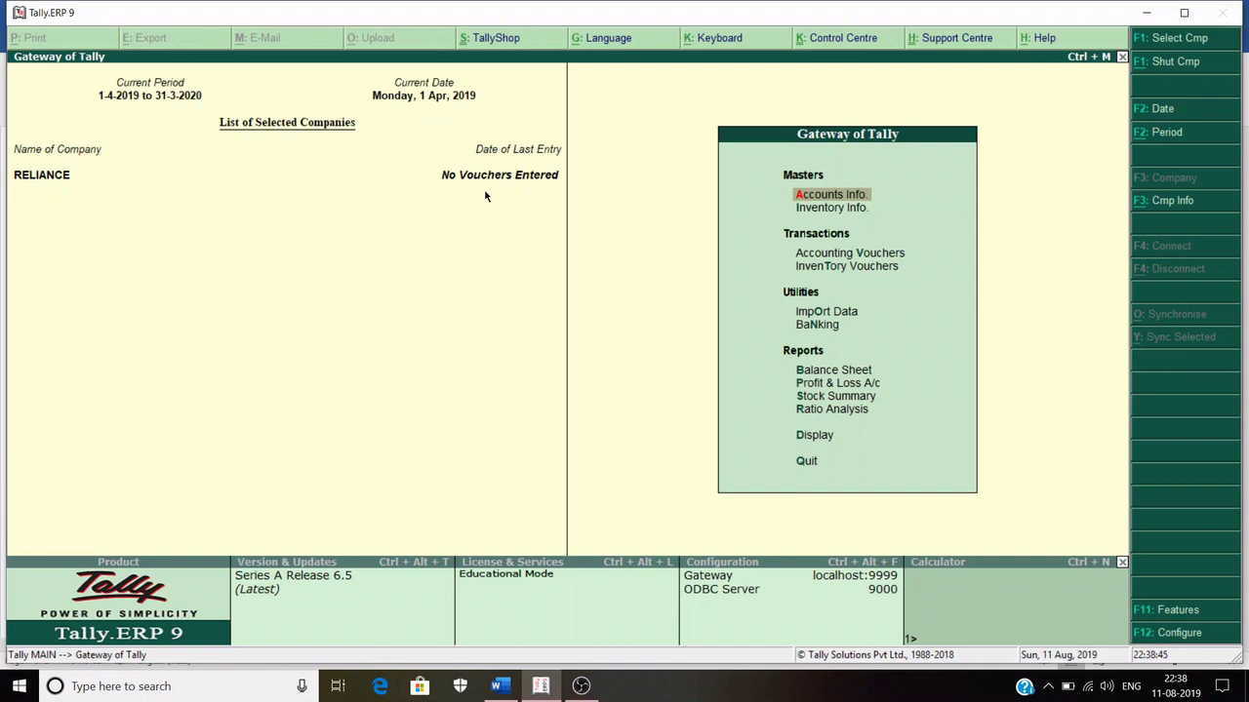
- Start creating a single ledger named B in the accounts masters
{"action": "key", "text": "Return"}
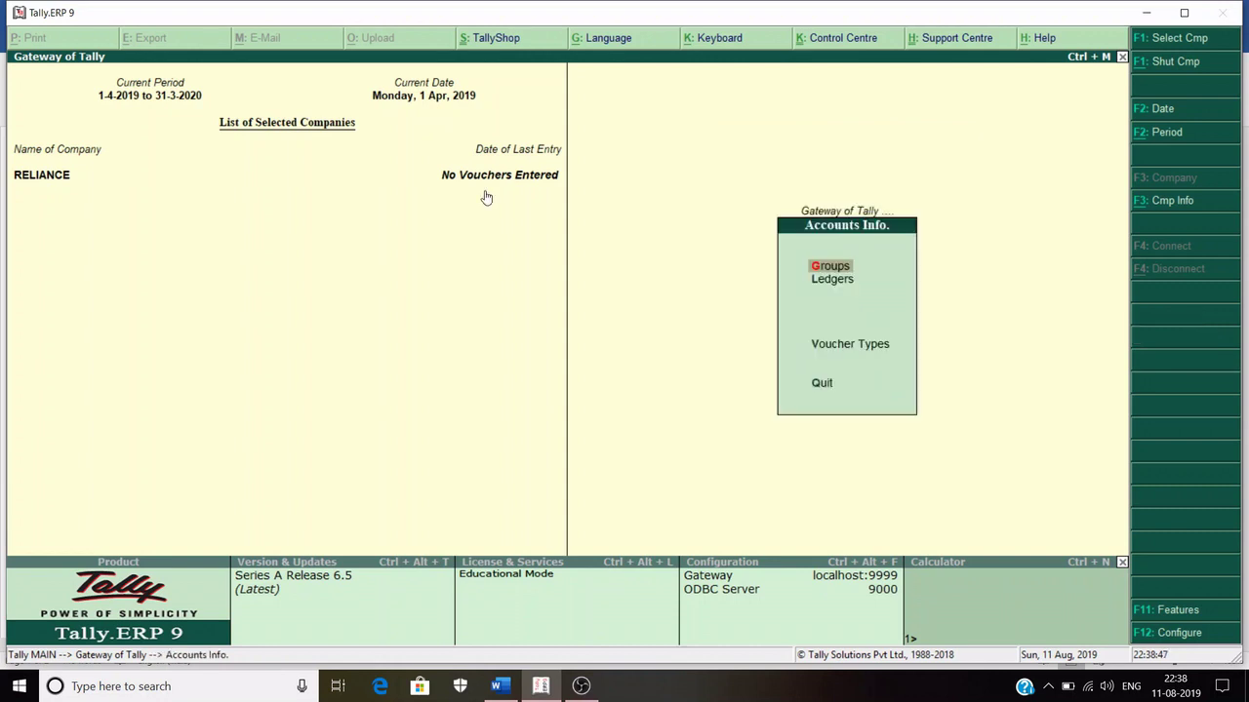
{"action": "key", "text": "l"}
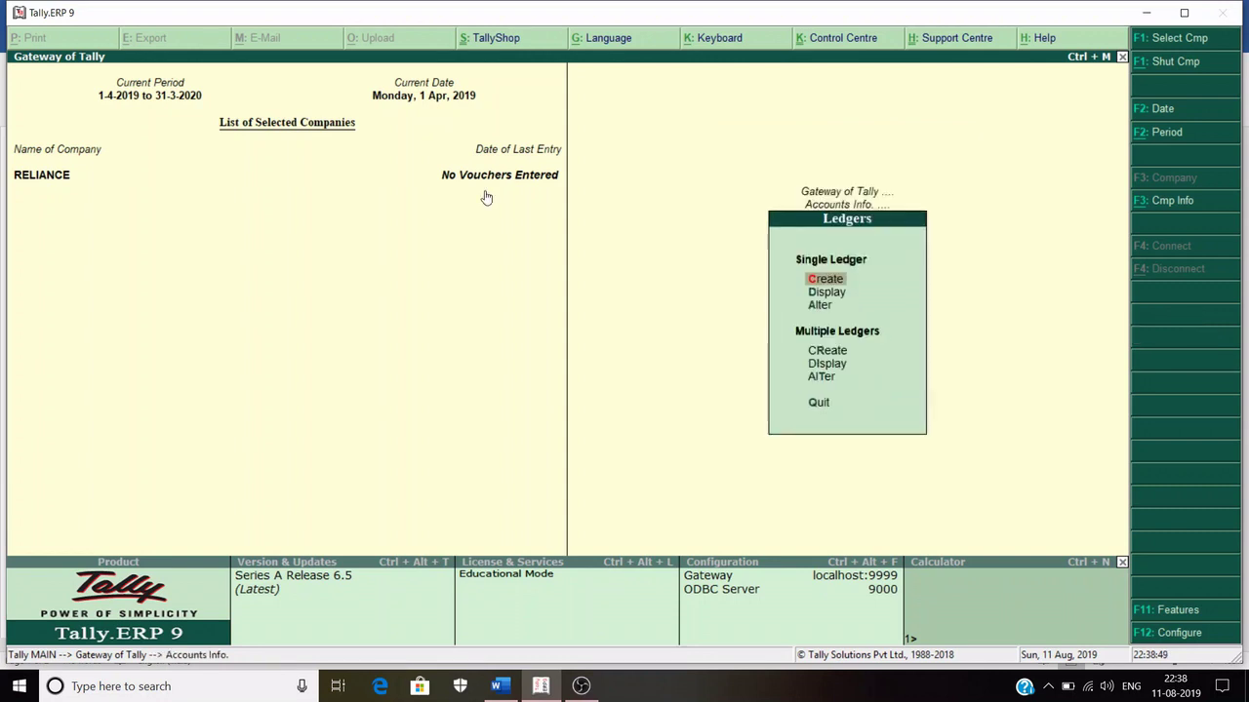
{"action": "key", "text": "Return"}
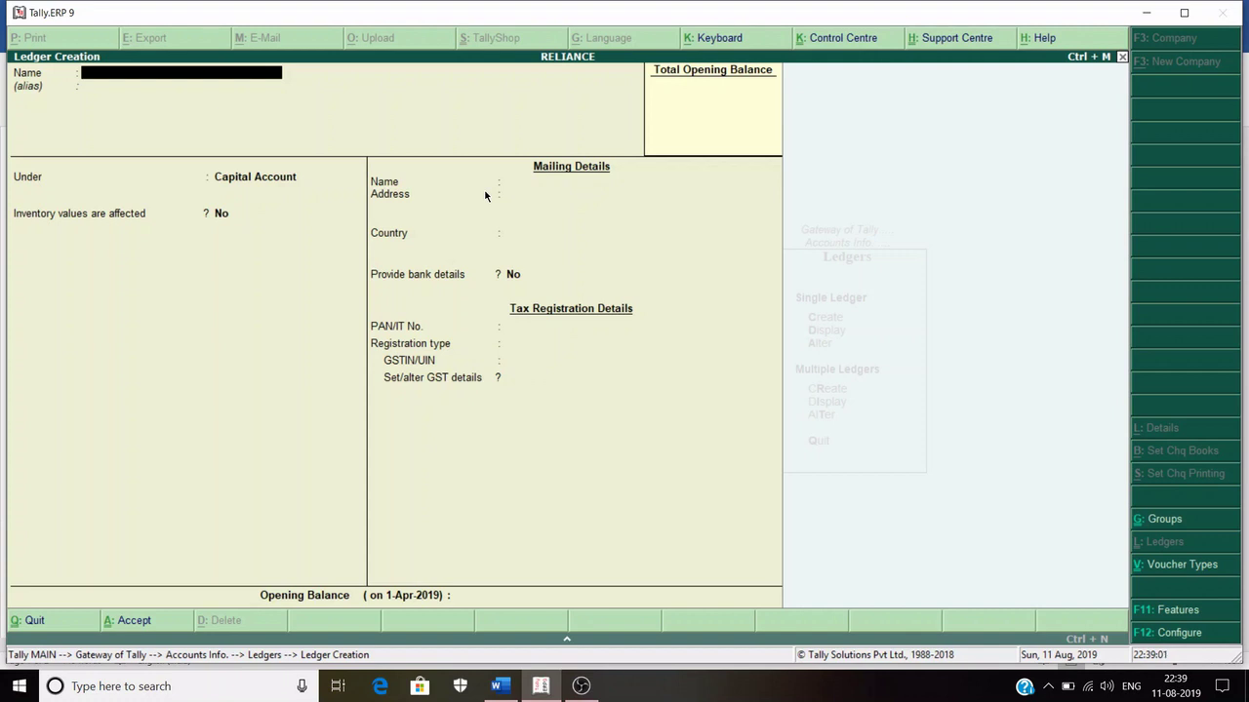
{"action": "type", "text": "A"}
{"action": "key", "text": "Return"}
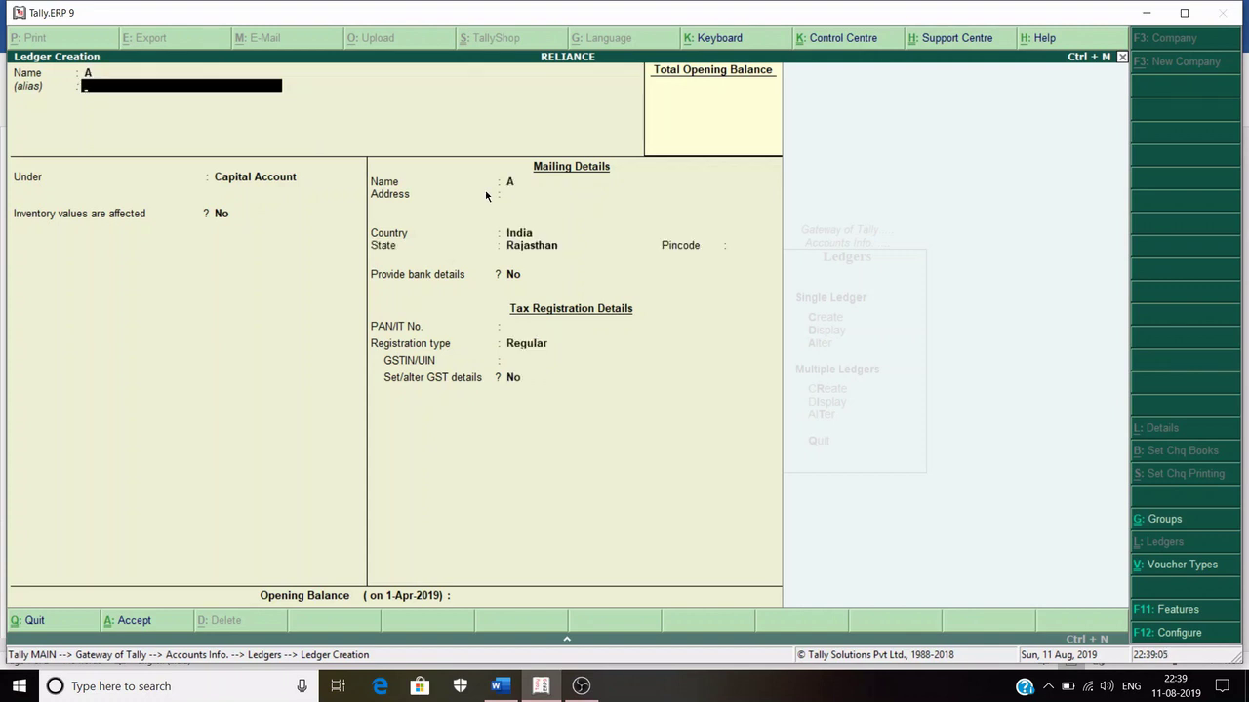
{"action": "key", "text": "BackSpace"}
{"action": "type", "text": "B"}
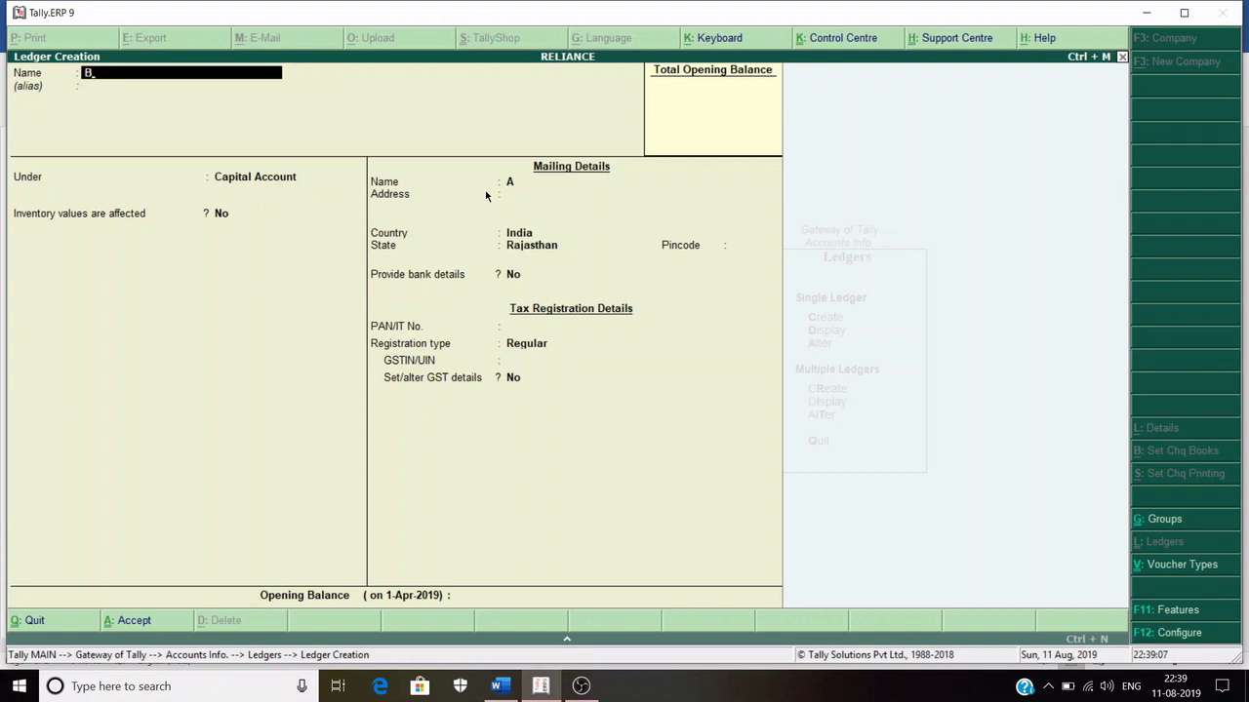
{"action": "key", "text": "Return"}
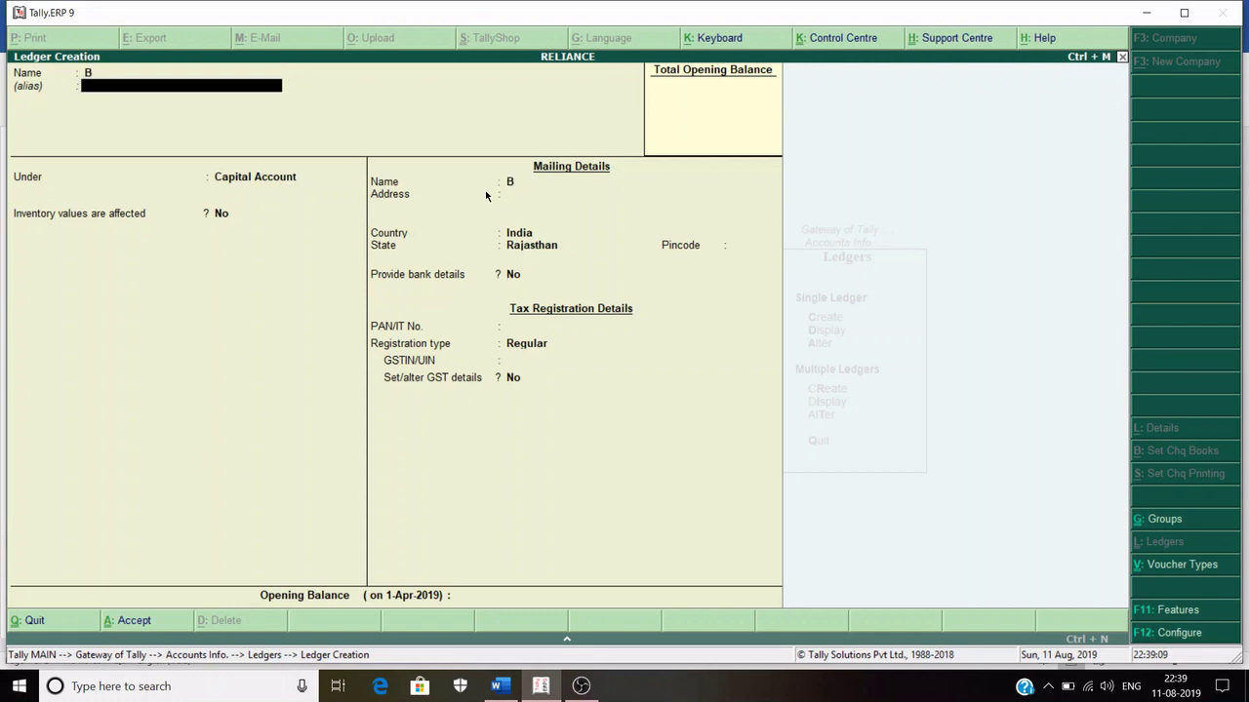
- Place ledger B under Sundry Debtors with a blank alias, keeping bill-by-bill balances at Yes and the other default account settings
{"action": "key", "text": "Return"}
{"action": "type", "text": "SUND"}
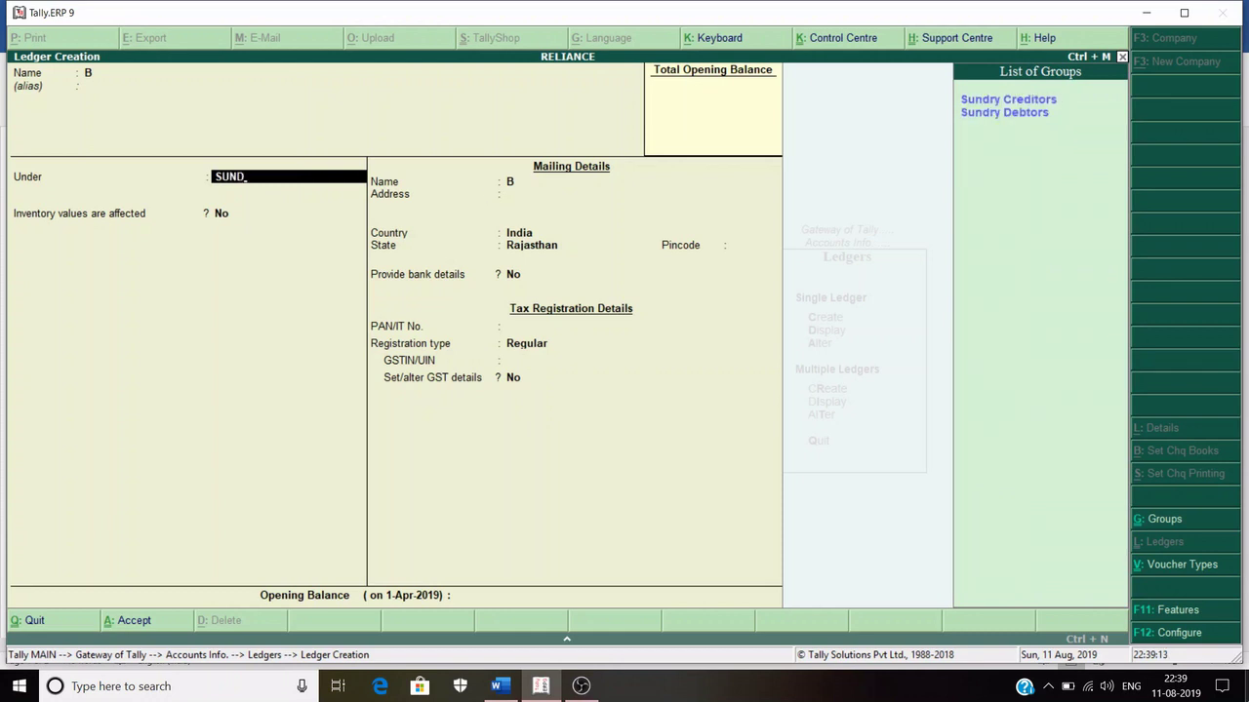
{"action": "type", "text": "RY DE"}
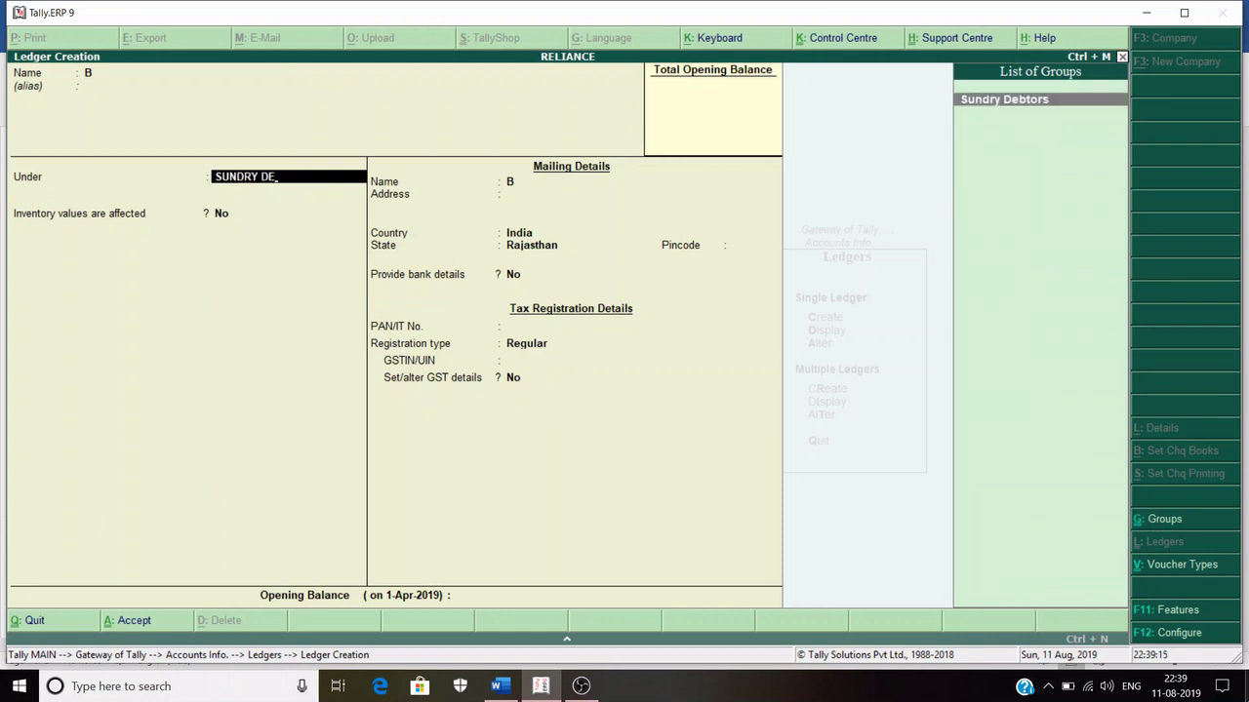
{"action": "type", "text": "BTORS"}
{"action": "key", "text": "Return"}
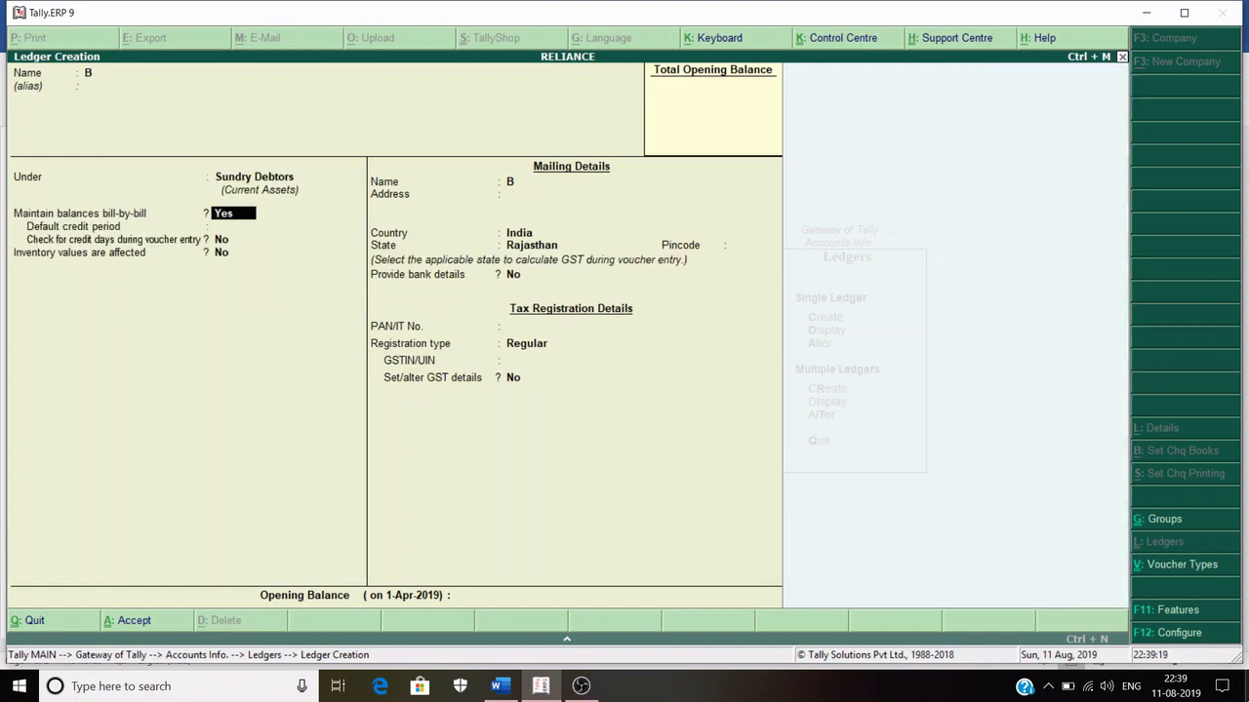
{"action": "key", "text": "Return"}
{"action": "key", "text": "Return"}
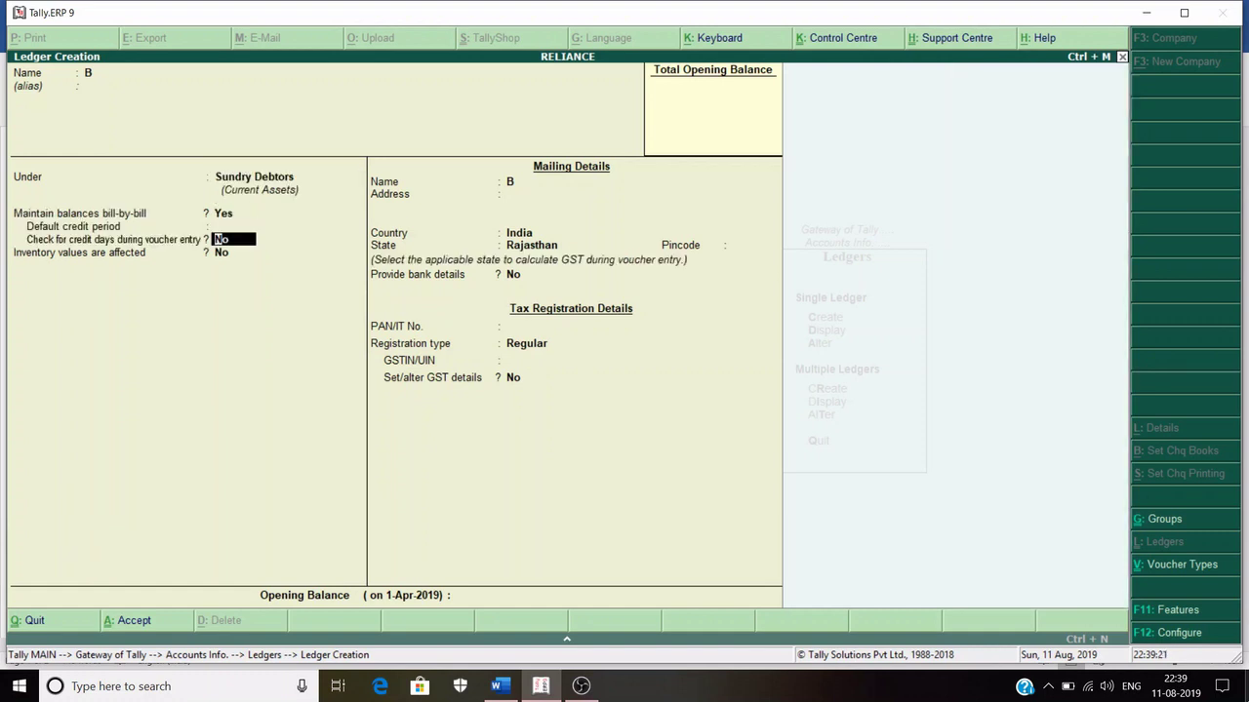
{"action": "key", "text": "Return"}
{"action": "key", "text": "Return"}
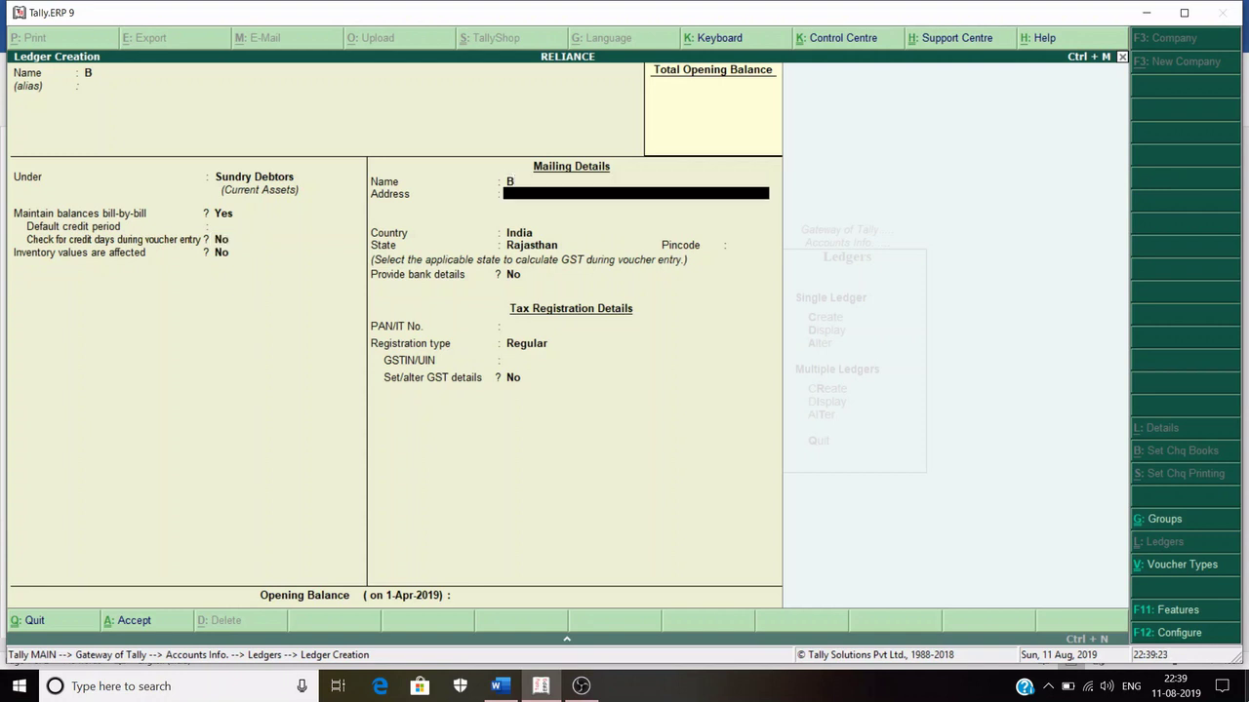
- Leave ledger B's address, pincode, PAN and GSTIN/UIN blank, keeping India, Rajasthan, no bank details and Regular registration
{"action": "key", "text": "Return"}
{"action": "key", "text": "Return"}
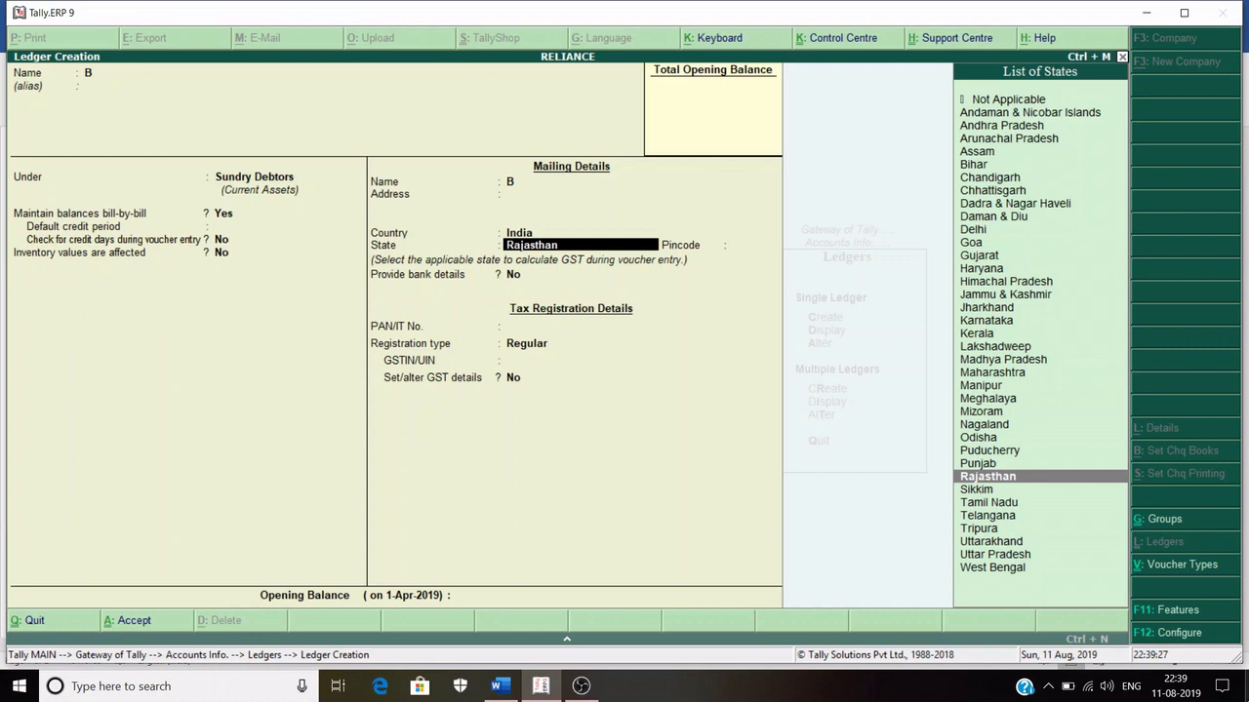
{"action": "key", "text": "Return"}
{"action": "key", "text": "Return"}
{"action": "key", "text": "Return"}
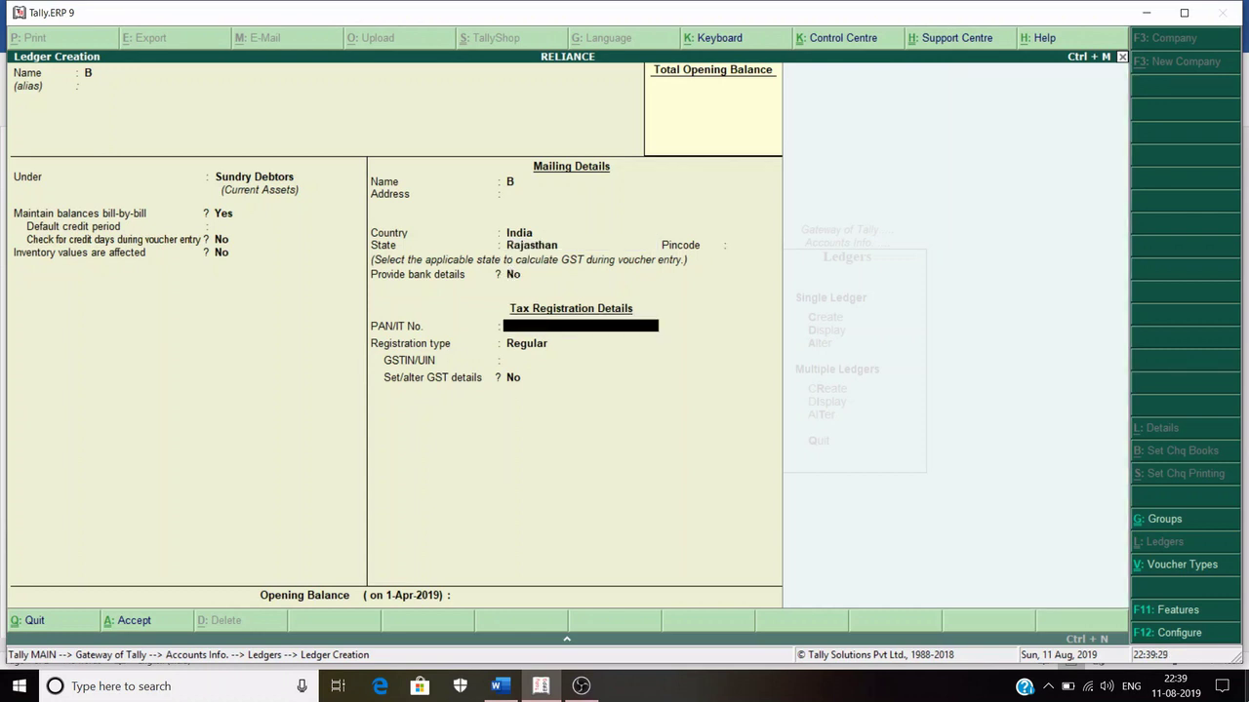
{"action": "key", "text": "Return"}
{"action": "key", "text": "Return"}
{"action": "key", "text": "Return"}
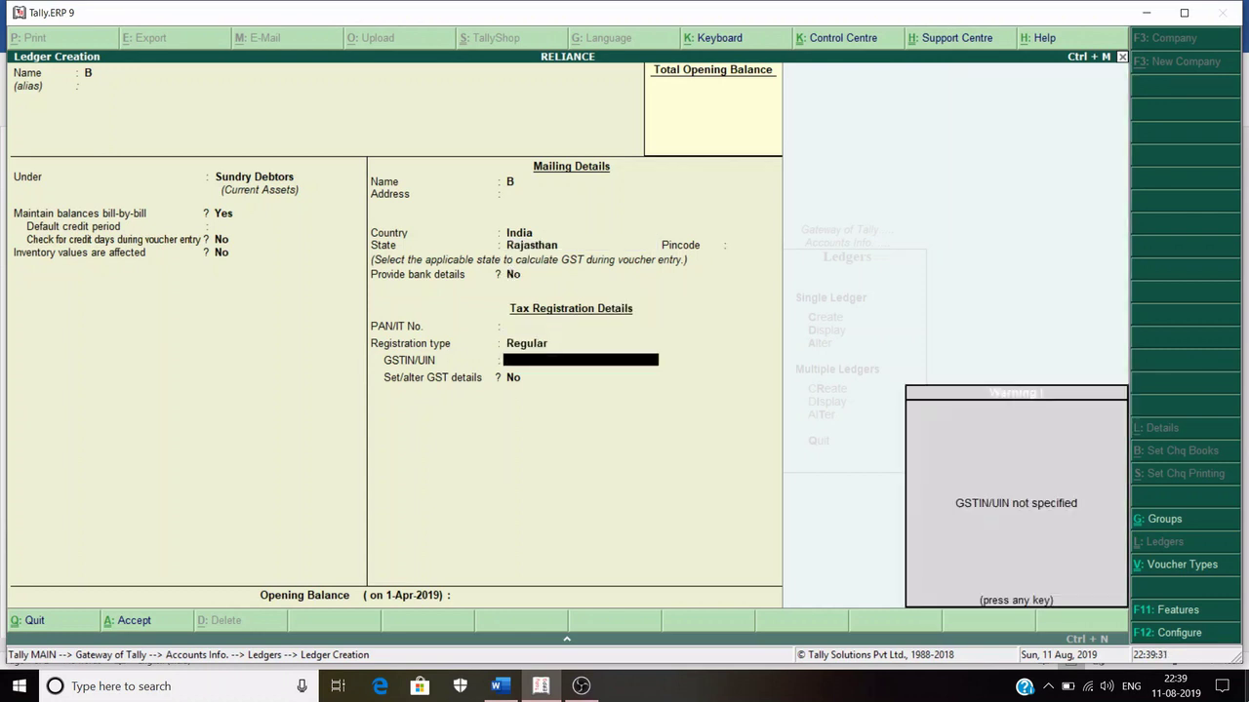
{"action": "key", "text": "Return"}
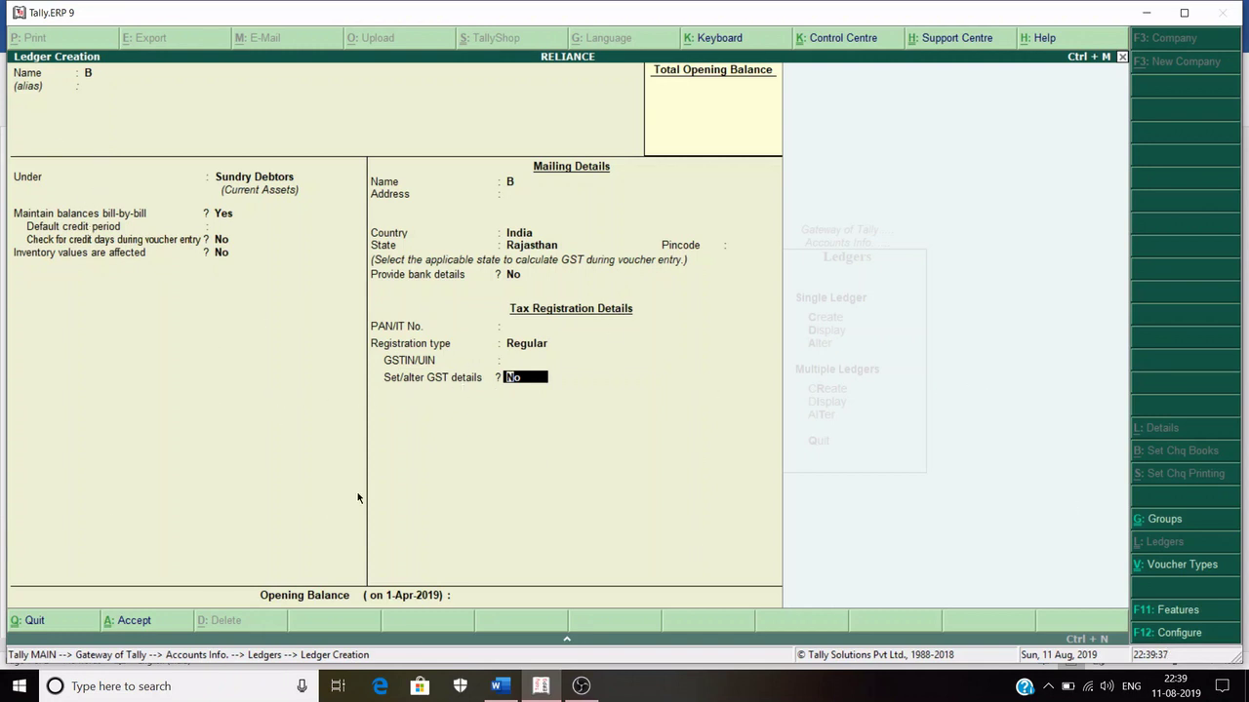
- Set ledger B's GST registration type to Consumer through its GST details, leave the opening balance blank and save the ledger
{"action": "type", "text": "YES"}
{"action": "key", "text": "Return"}
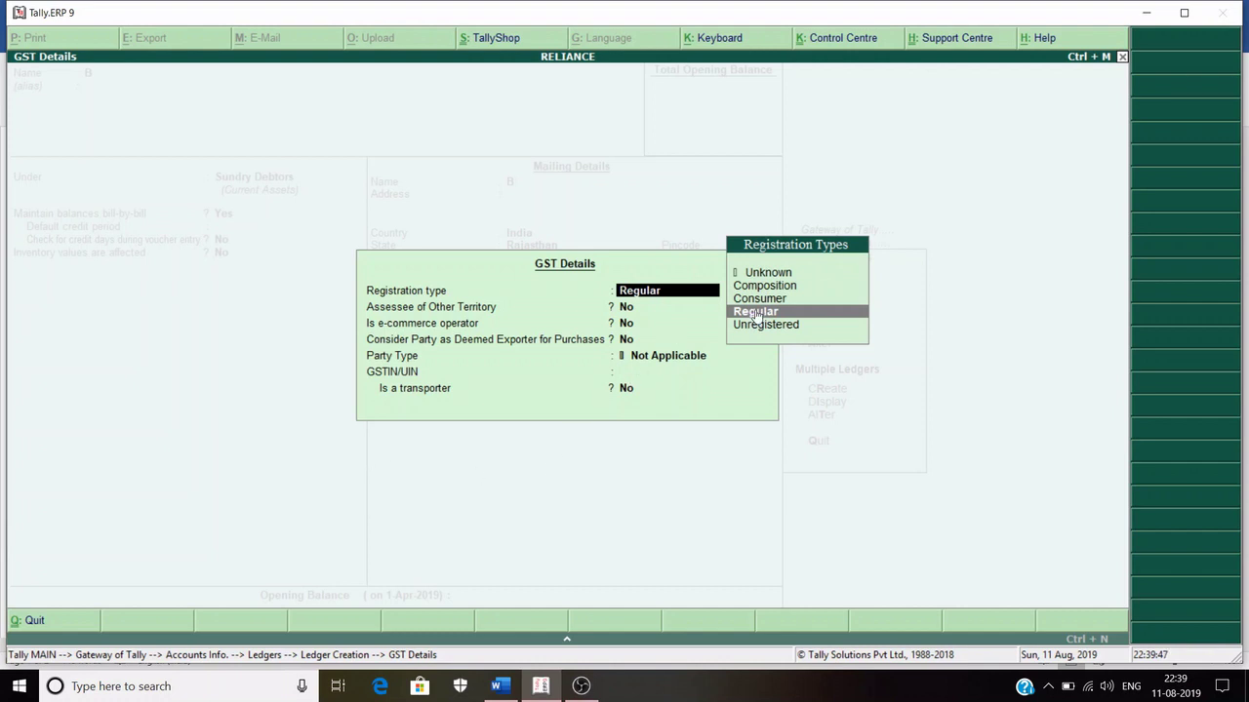
{"action": "type", "text": "CONSU"}
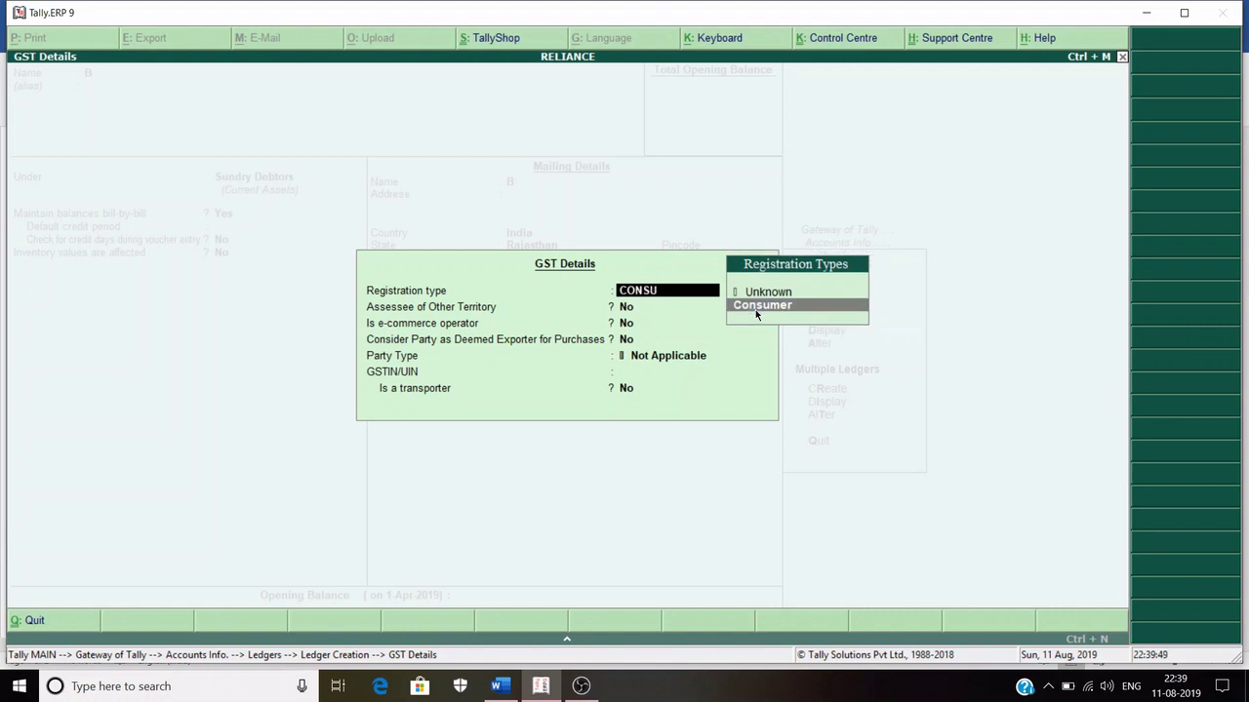
{"action": "type", "text": "MER"}
{"action": "key", "text": "Return"}
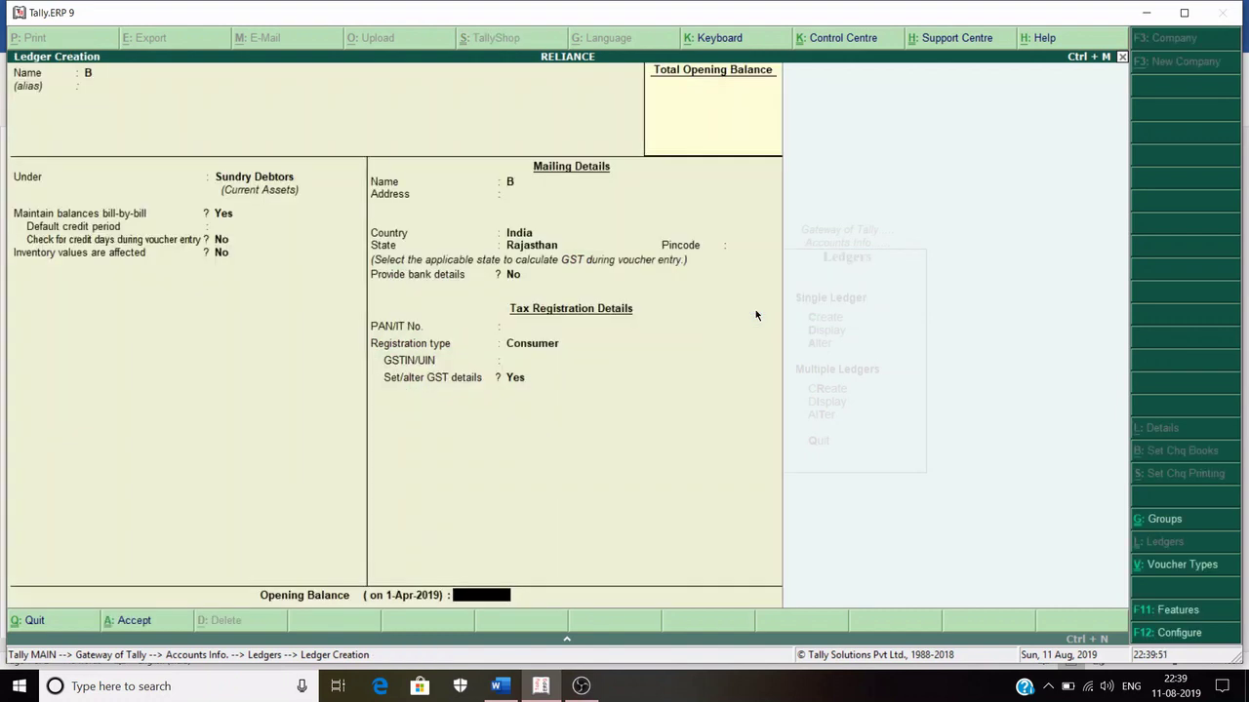
{"action": "key", "text": "Return"}
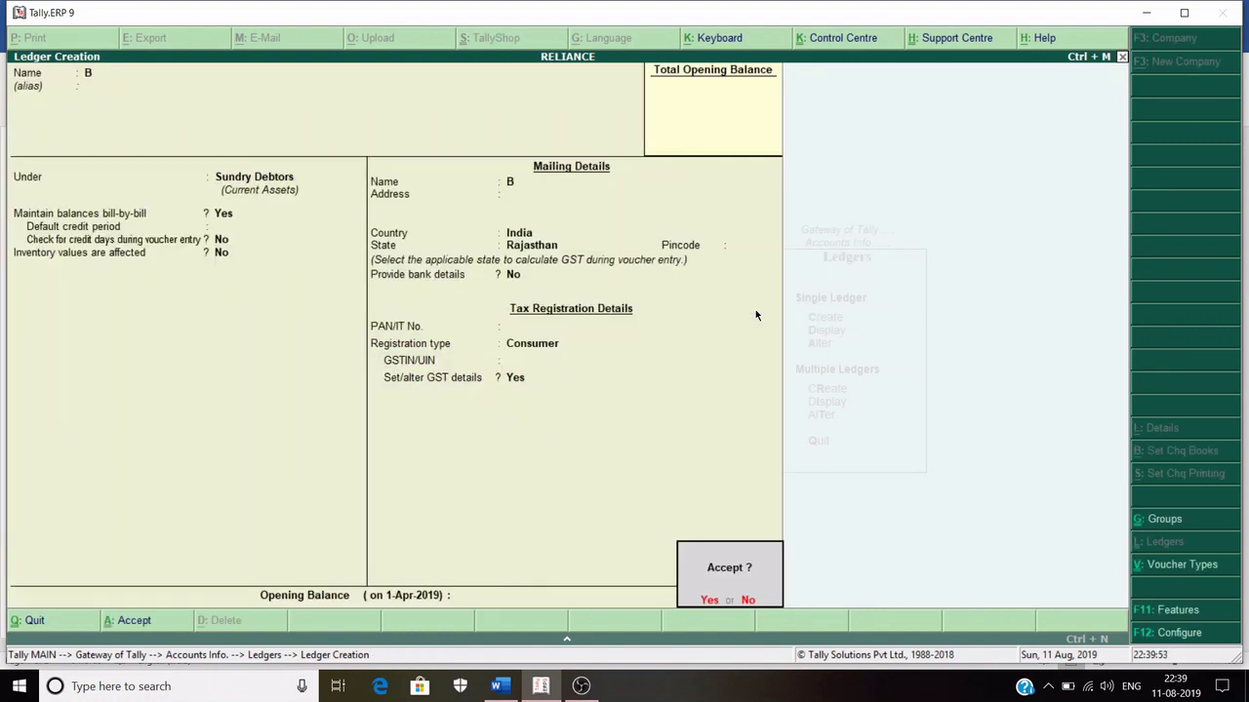
{"action": "key", "text": "Return"}
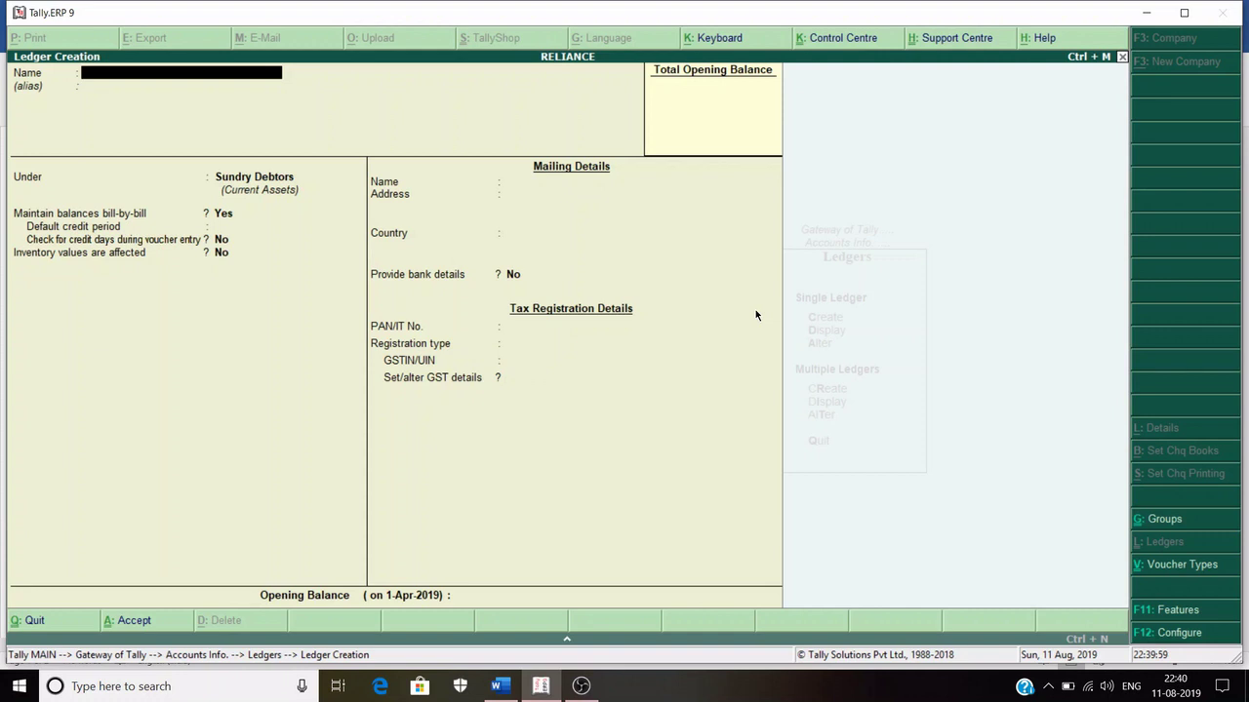
- Start a ledger named SALES under Sales Accounts with no alias, inventory values affected set to Yes and ledger type Not Applicable
{"action": "type", "text": "SALES"}
{"action": "key", "text": "Return"}
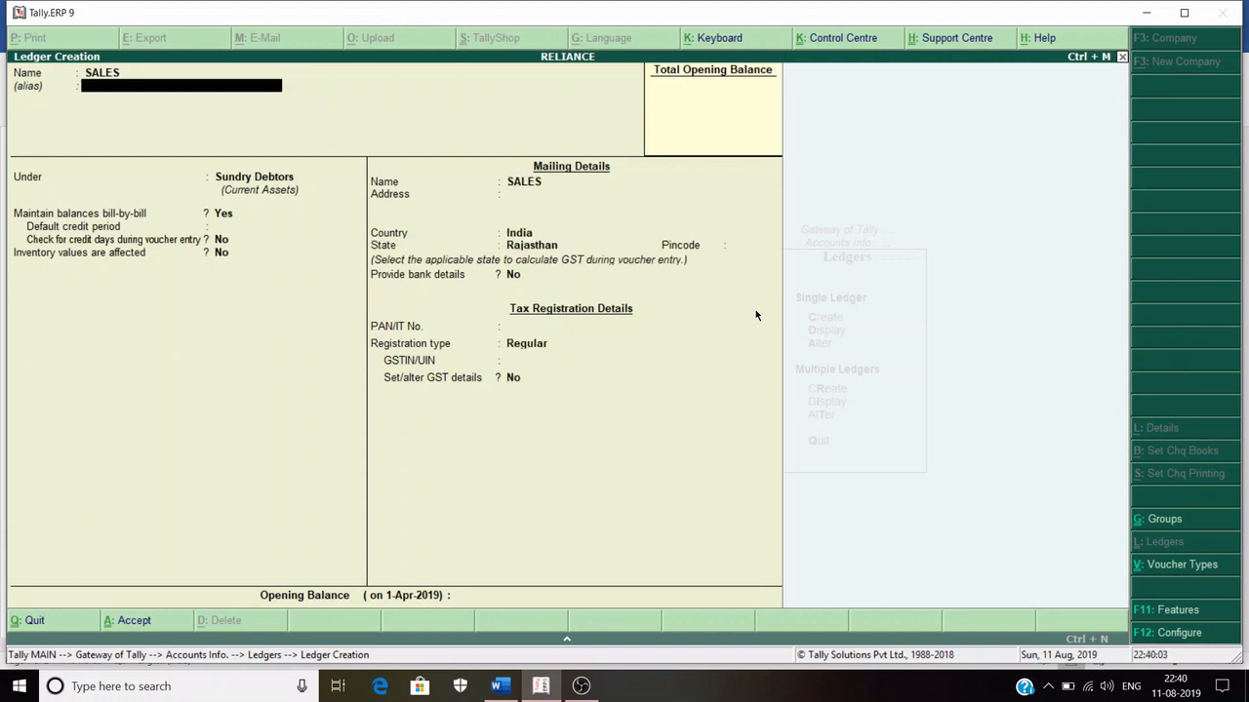
{"action": "key", "text": "Return"}
{"action": "type", "text": "SALES"}
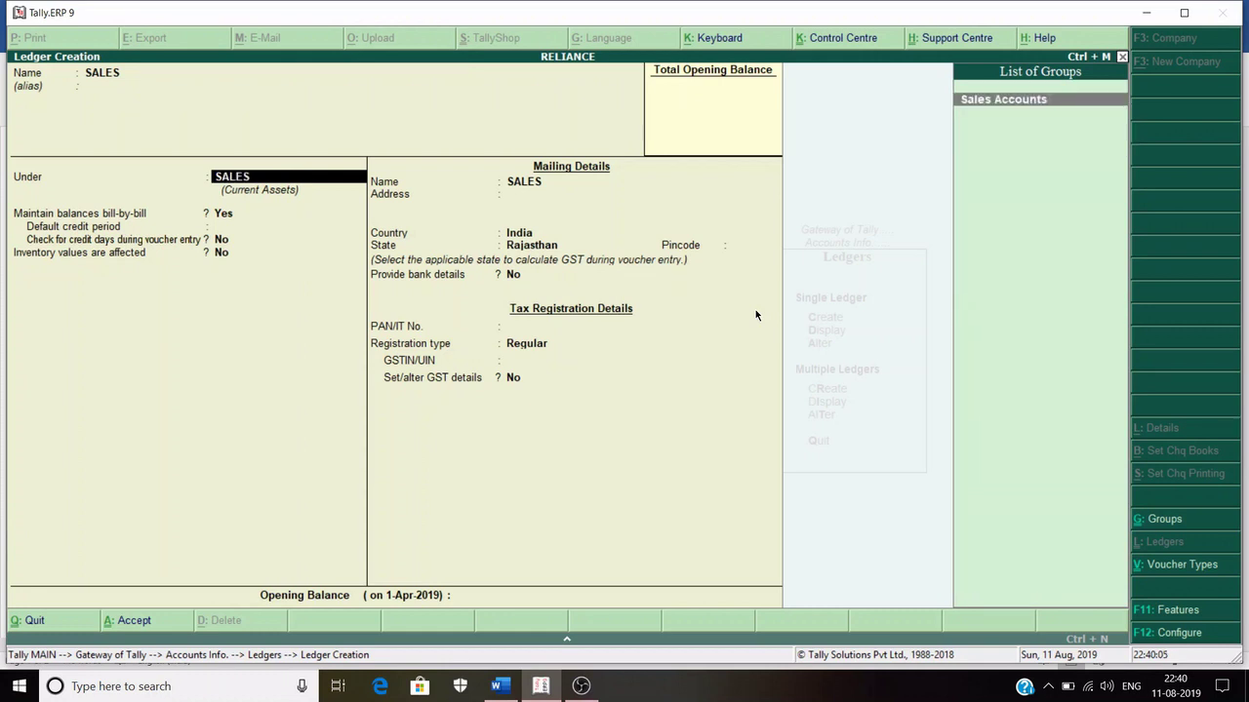
{"action": "key", "text": "Return"}
{"action": "key", "text": "y"}
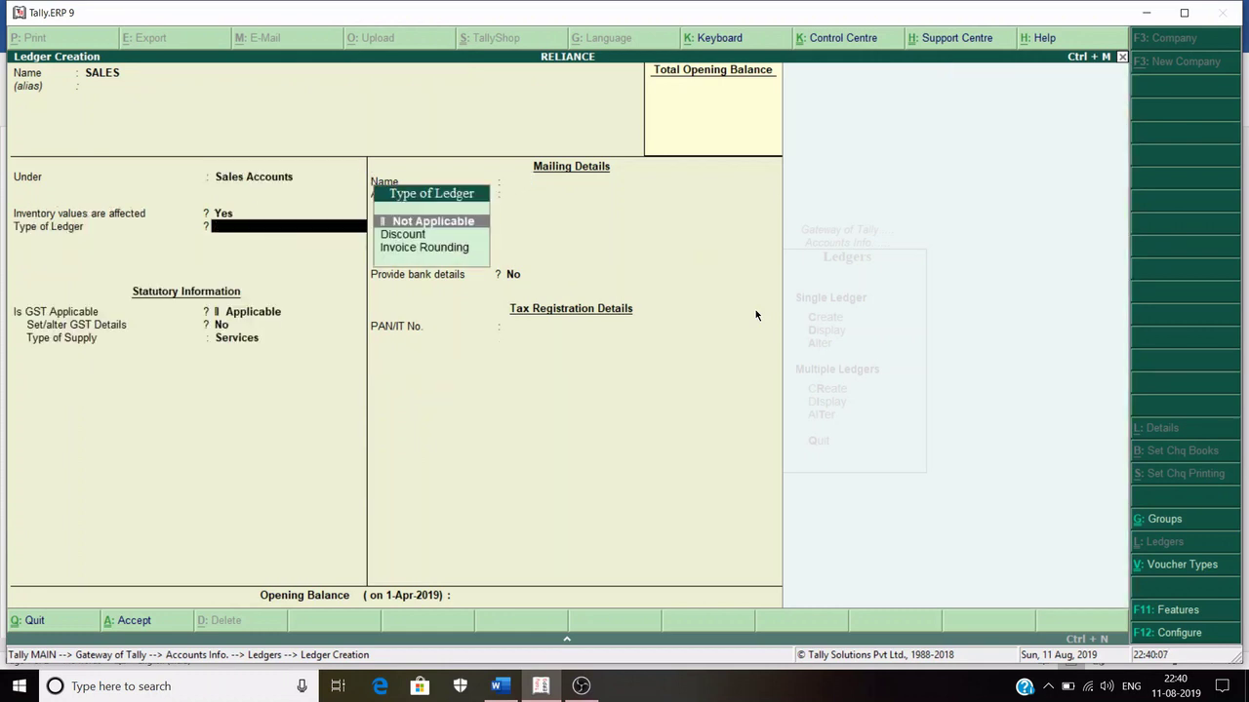
{"action": "key", "text": "Return"}
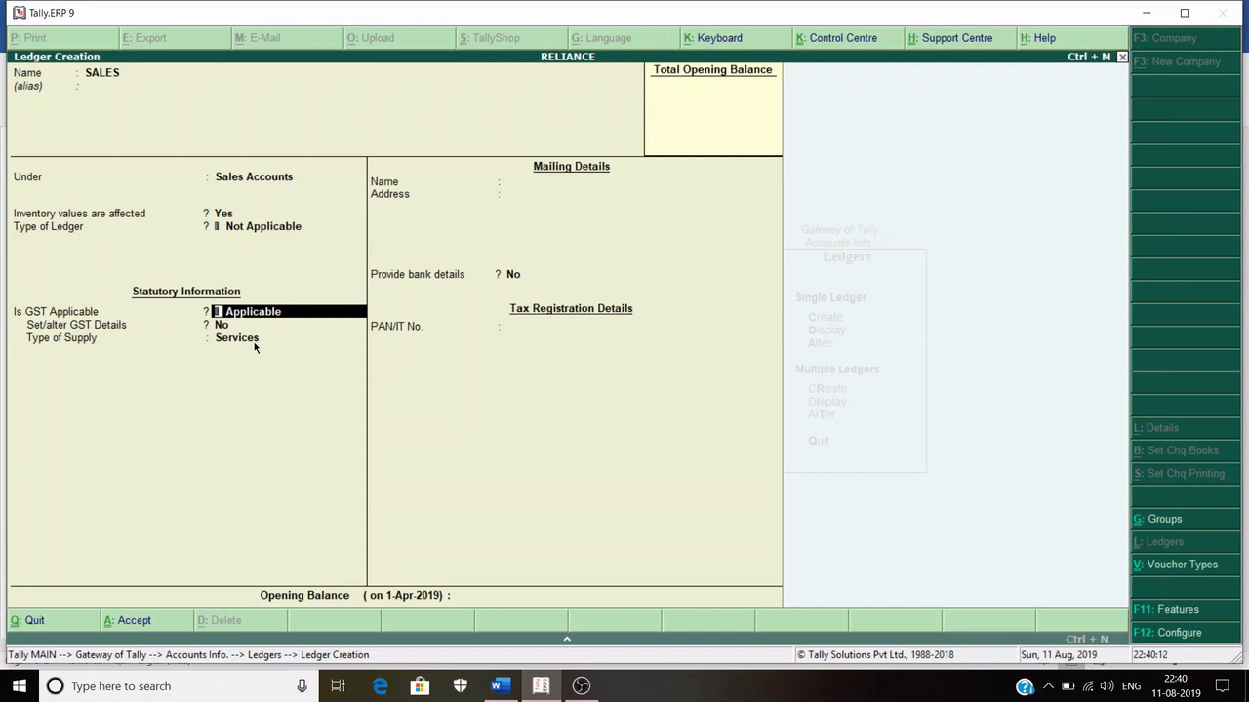
- Keep GST applicable for the SALES ledger without altering GST details, set the type of supply to Goods and save the ledger
{"action": "key", "text": "Return"}
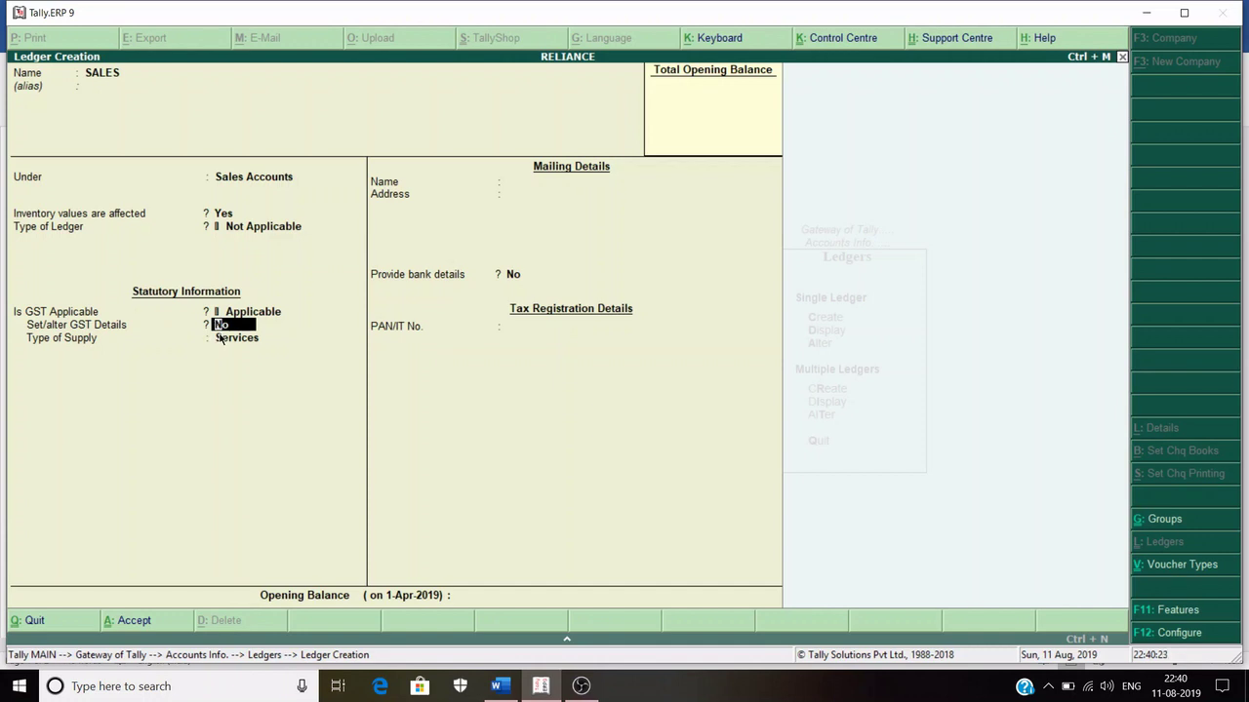
{"action": "key", "text": "Return"}
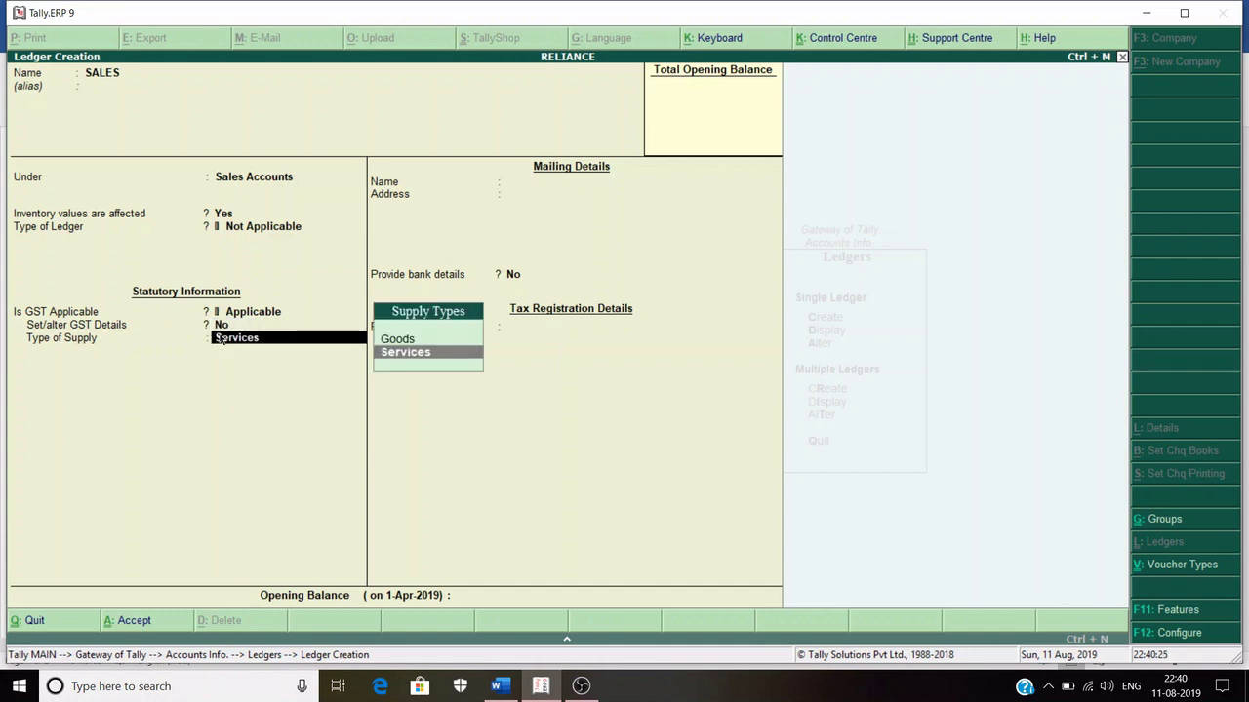
{"action": "key", "text": "Up"}
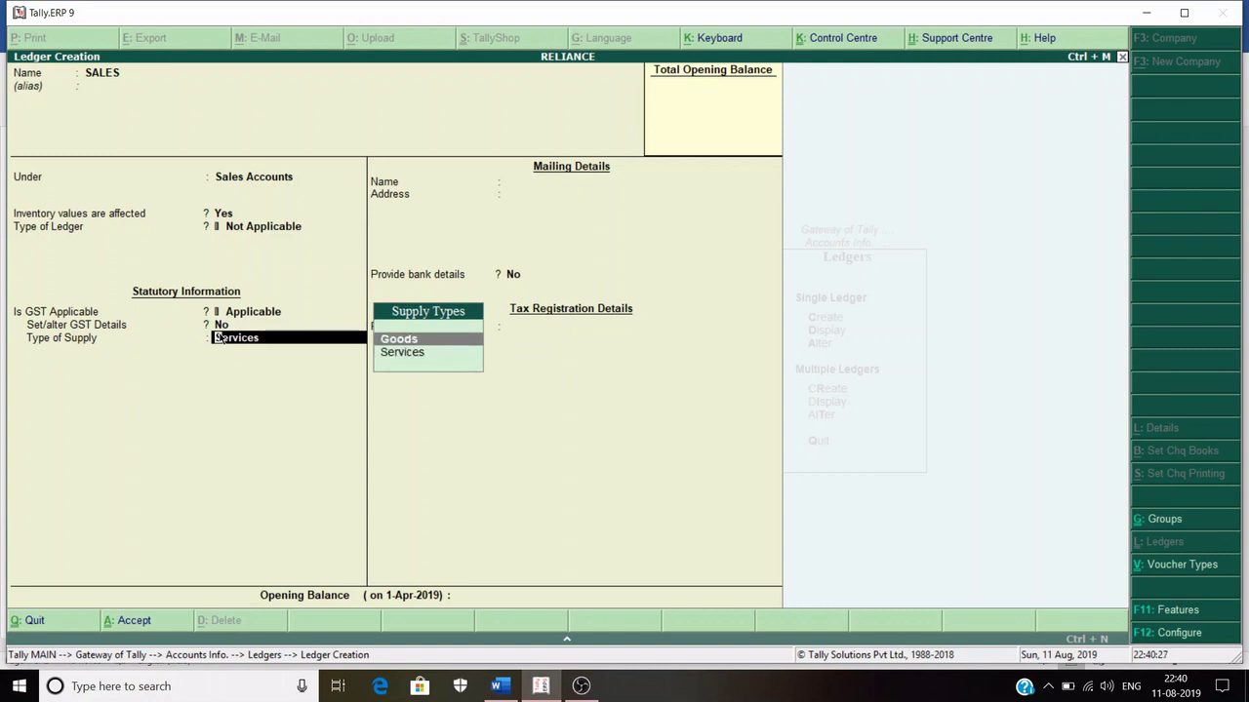
{"action": "key", "text": "Return"}
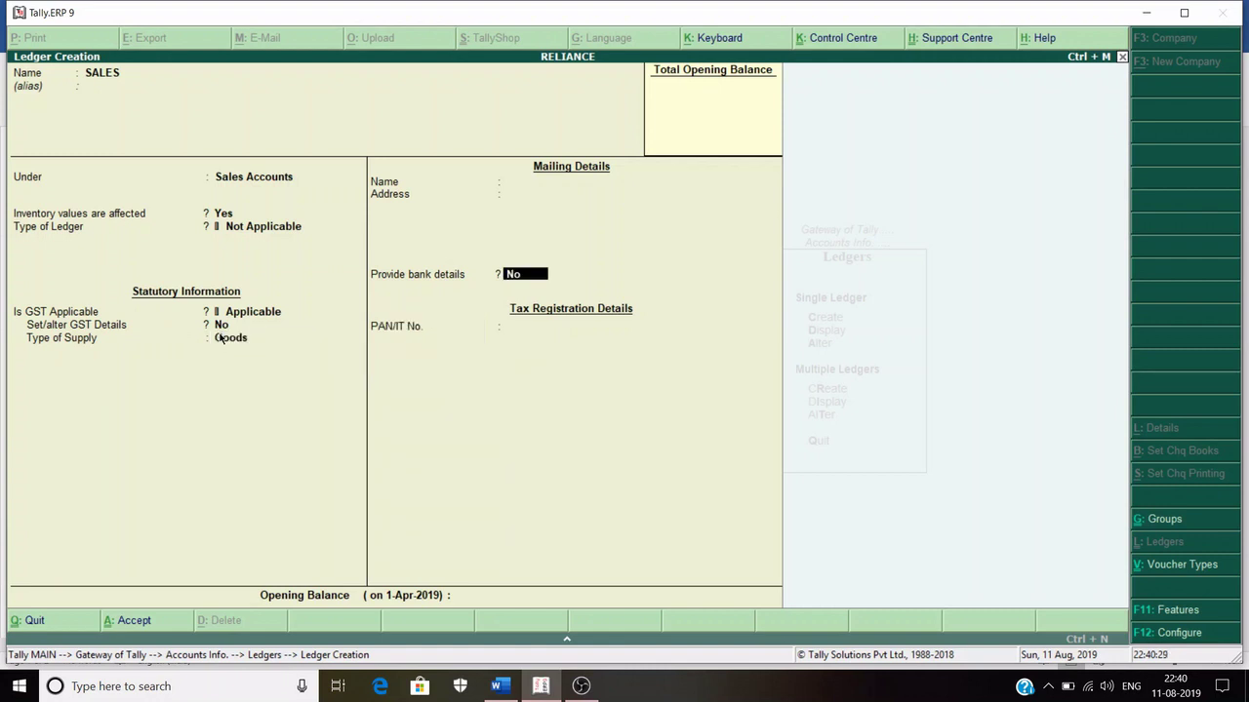
{"action": "key", "text": "Return"}
{"action": "key", "text": "Return"}
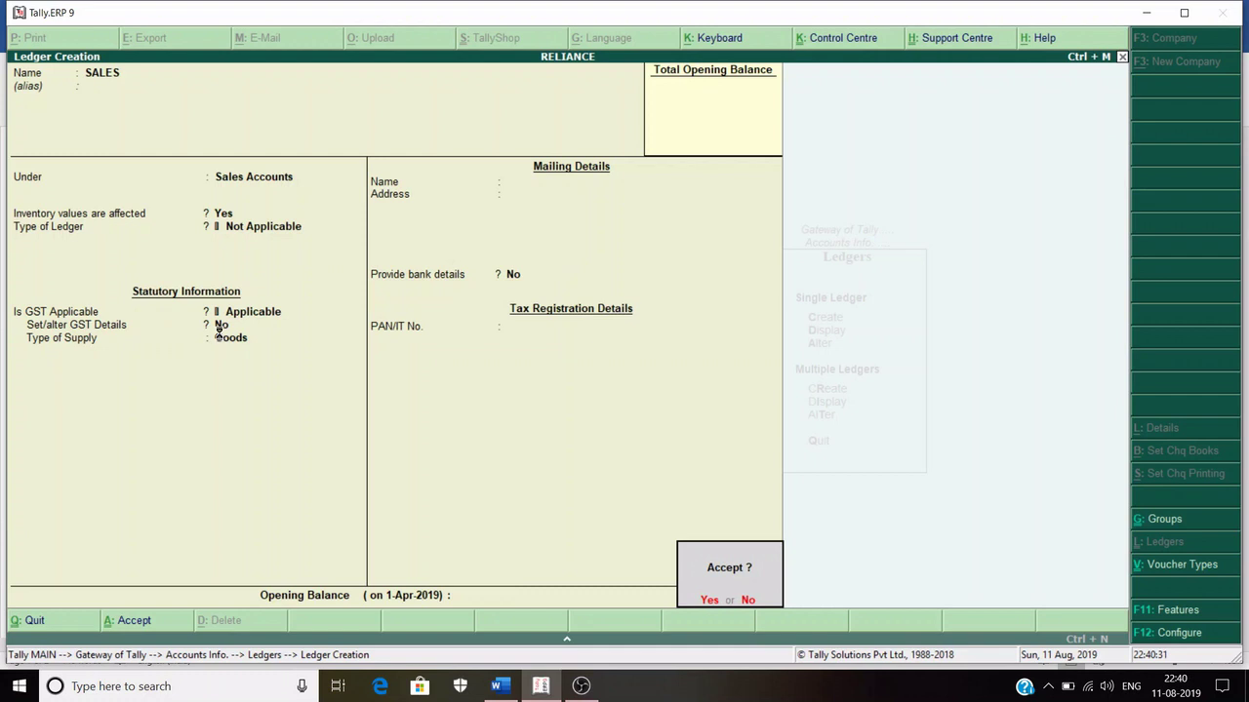
{"action": "key", "text": "Return"}
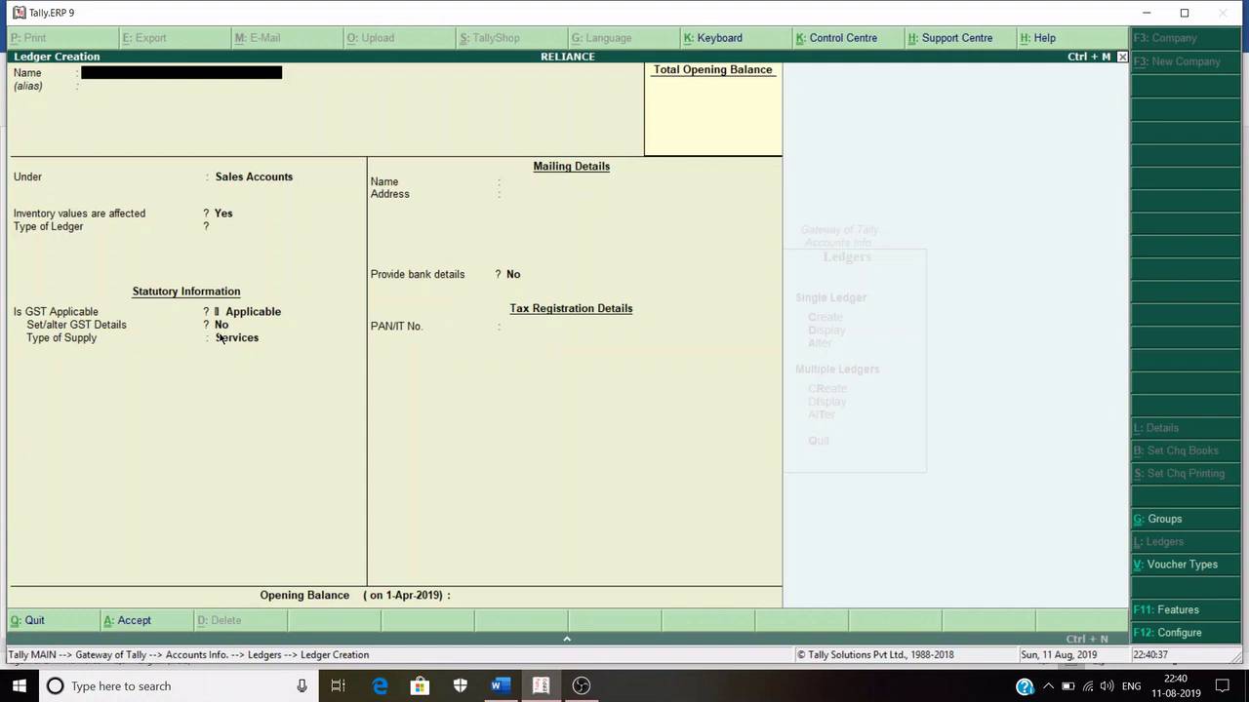
- Start a ledger named CGST under Duties & Taxes with duty type GST and tax type Central Tax
{"action": "type", "text": "CGST"}
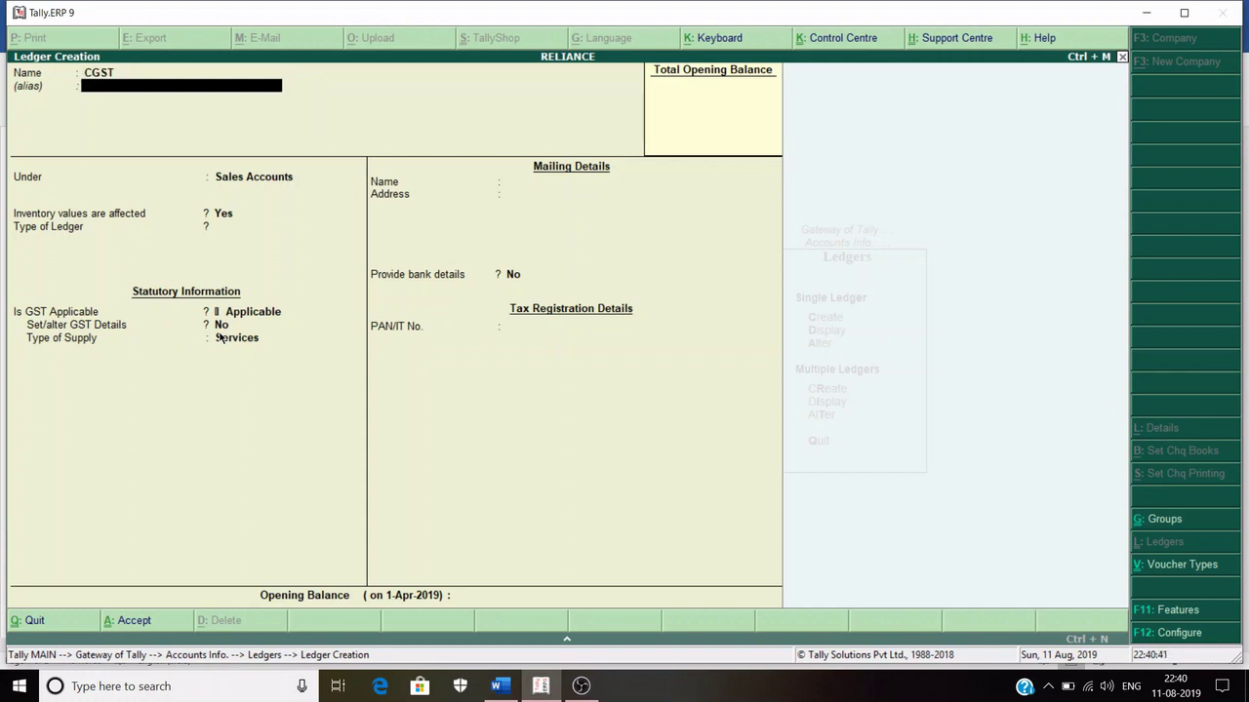
{"action": "key", "text": "Return"}
{"action": "key", "text": "Return"}
{"action": "type", "text": "DUTIES"}
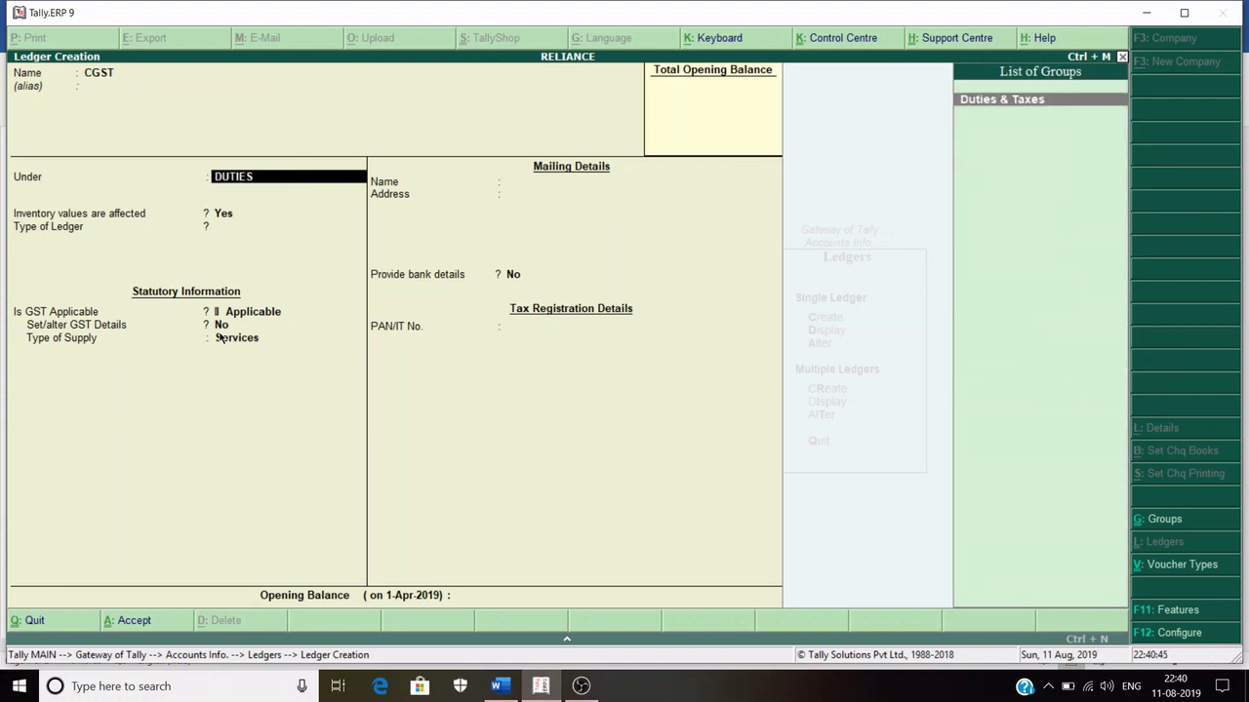
{"action": "key", "text": "Return"}
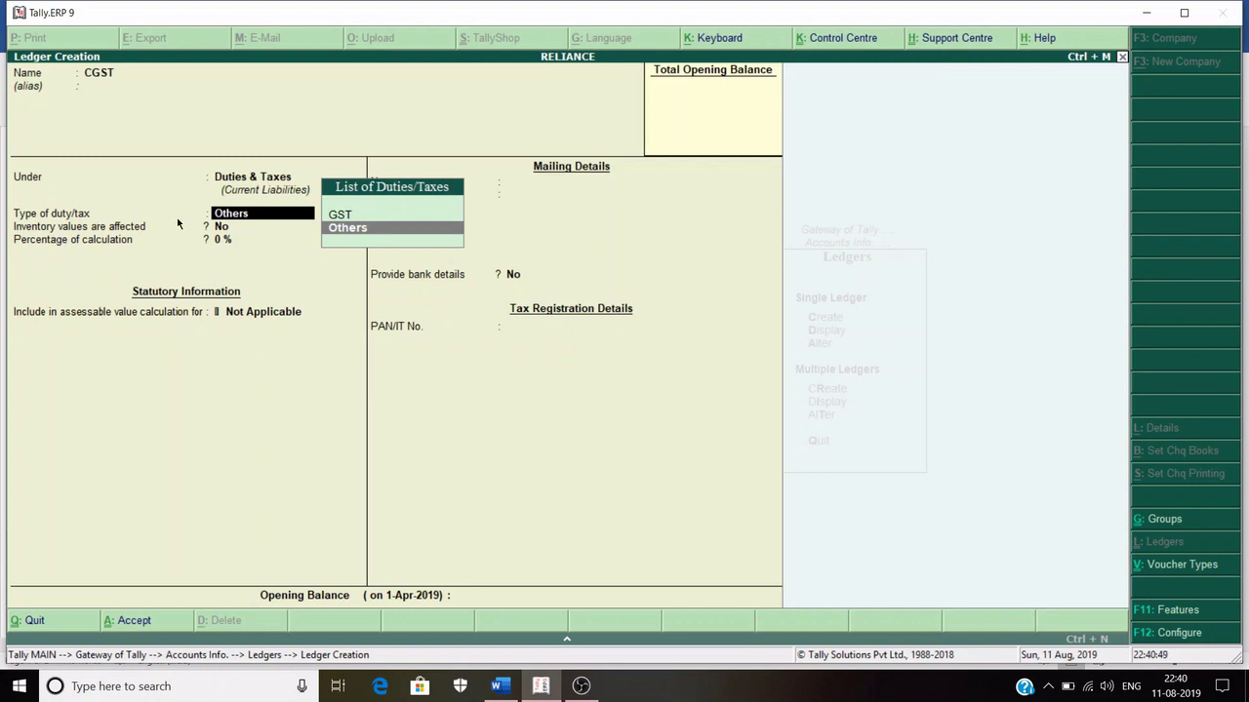
{"action": "left_click", "coordinate": [334, 214]}
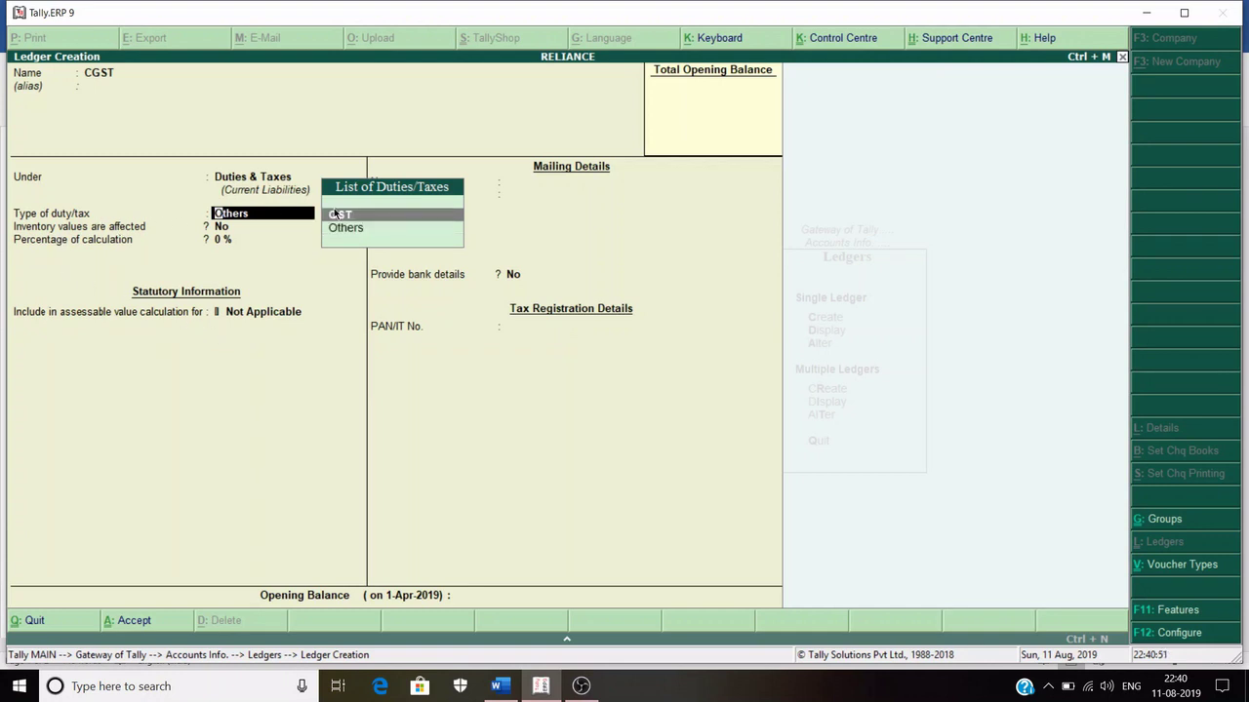
{"action": "key", "text": "Return"}
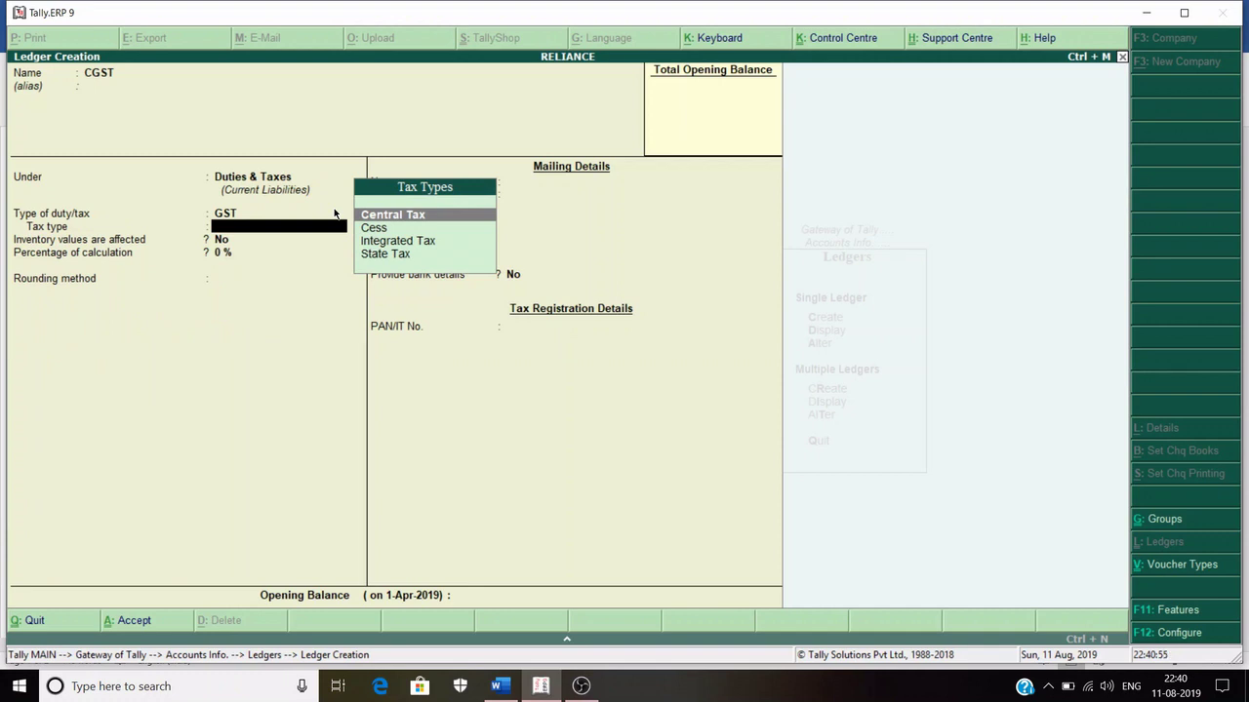
{"action": "key", "text": "Return"}
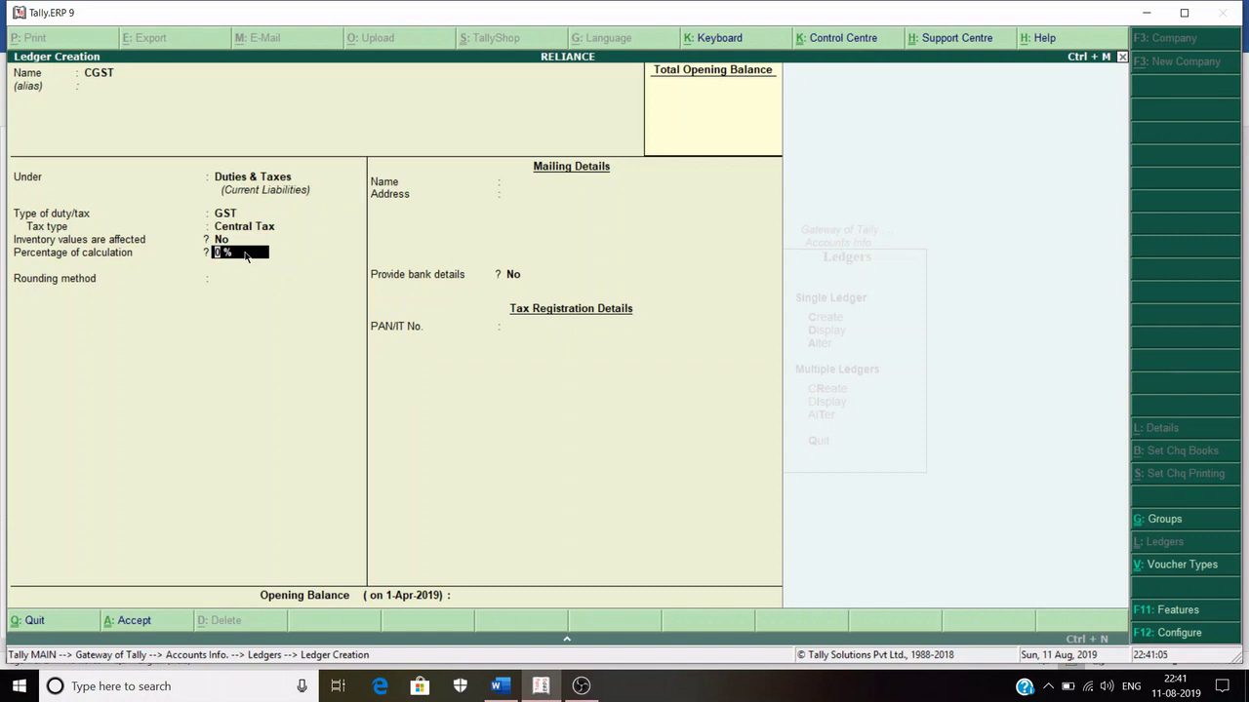
- Set the CGST ledger's percentage of calculation to 9% with rounding Not Applicable and no bank details, and save the ledger
{"action": "type", "text": "9"}
{"action": "key", "text": "Return"}
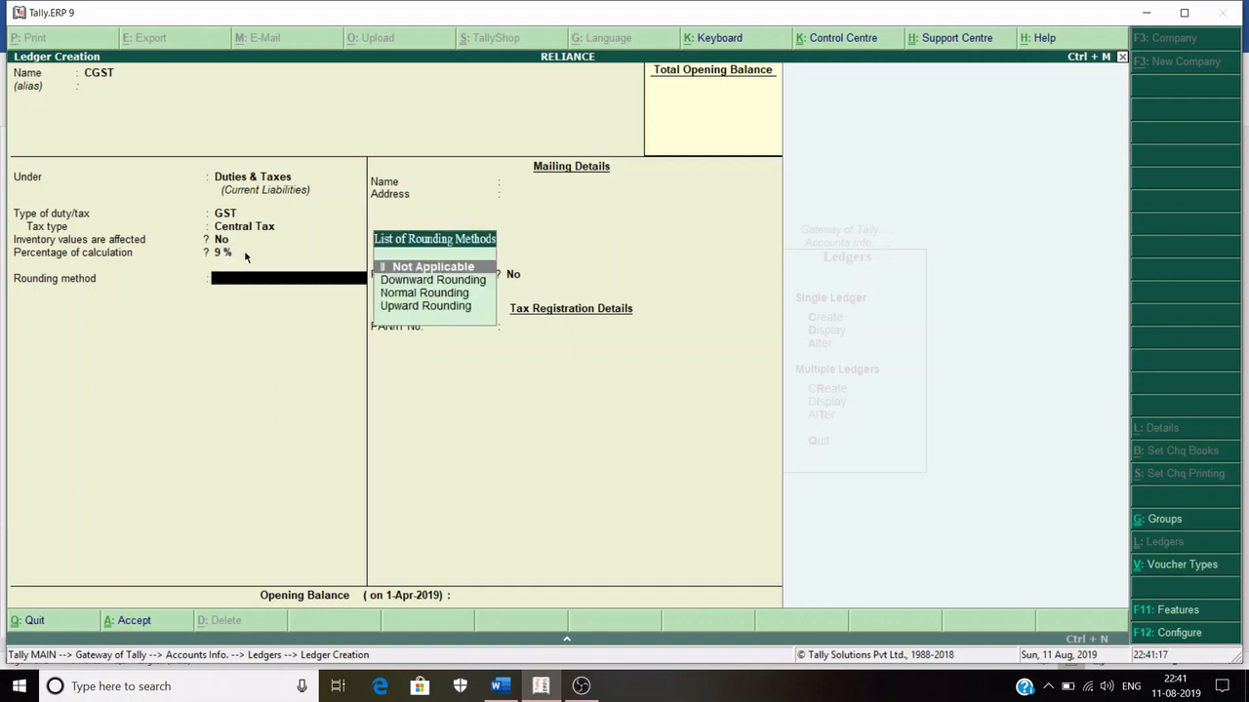
{"action": "key", "text": "Return"}
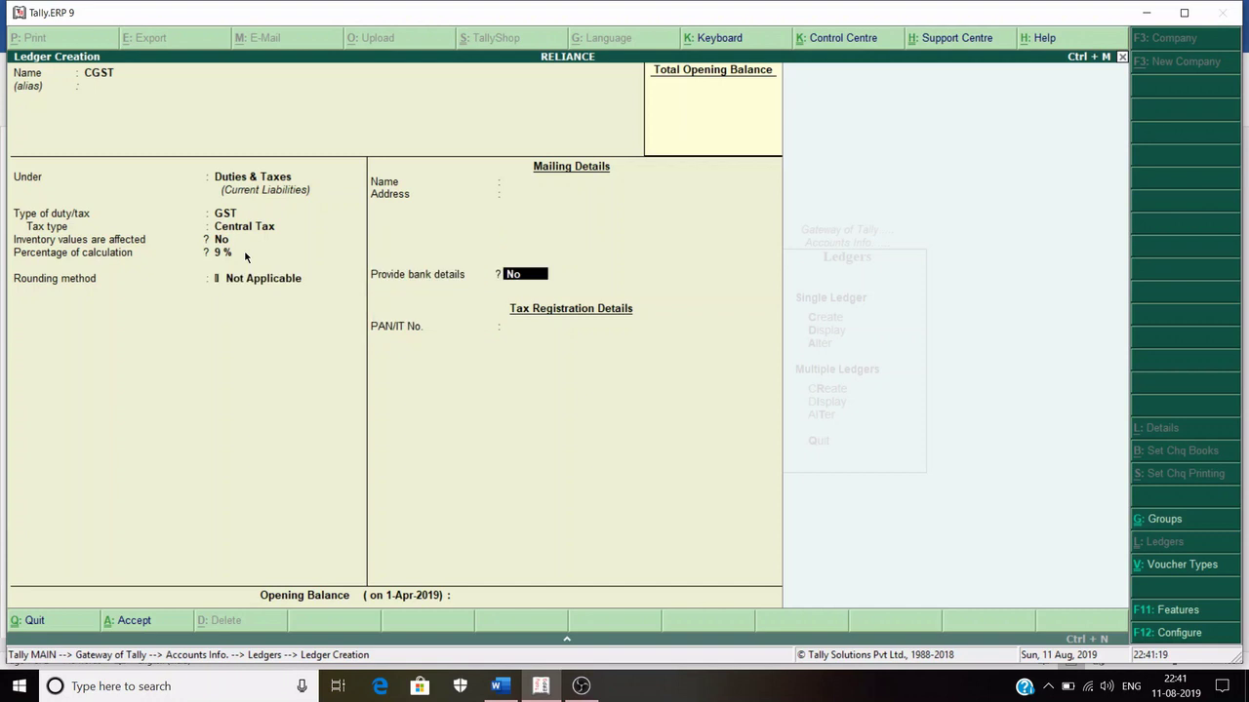
{"action": "key", "text": "Return"}
{"action": "key", "text": "Return"}
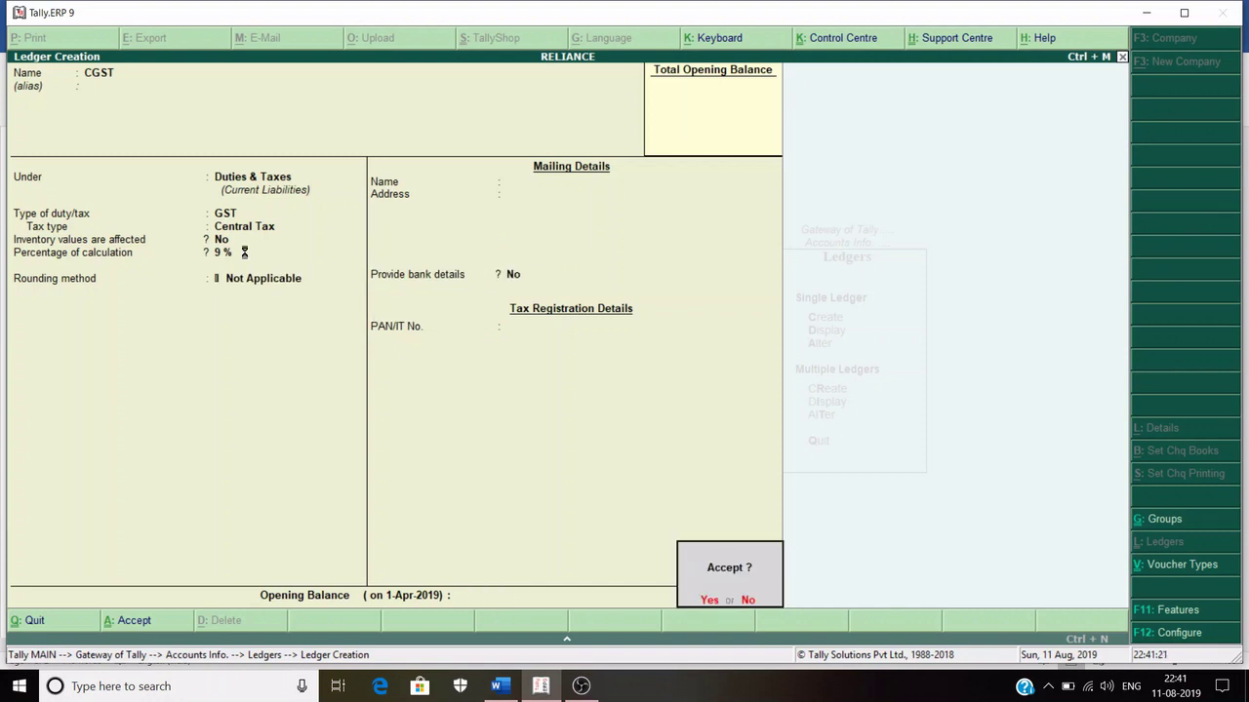
{"action": "key", "text": "Return"}
- Start a ledger named SGST under Duties & Taxes with duty type GST and tax type State Tax
{"action": "type", "text": "S"}
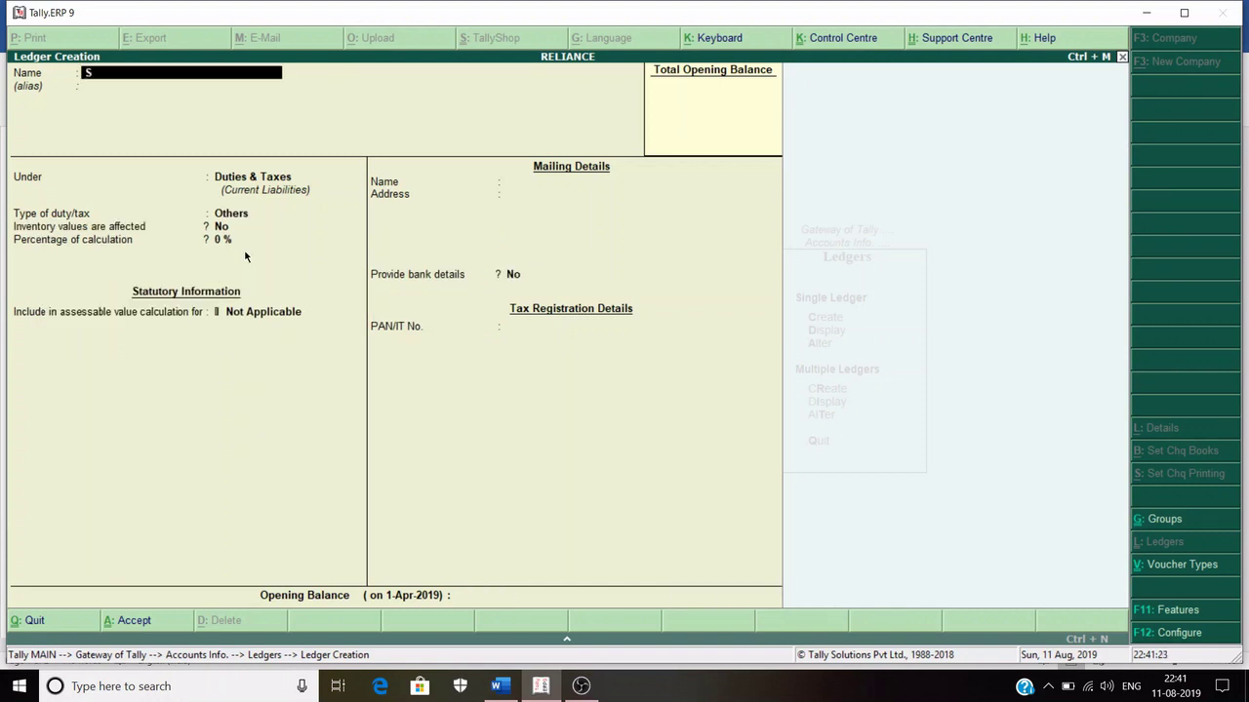
{"action": "type", "text": "GST"}
{"action": "key", "text": "Return"}
{"action": "key", "text": "Return"}
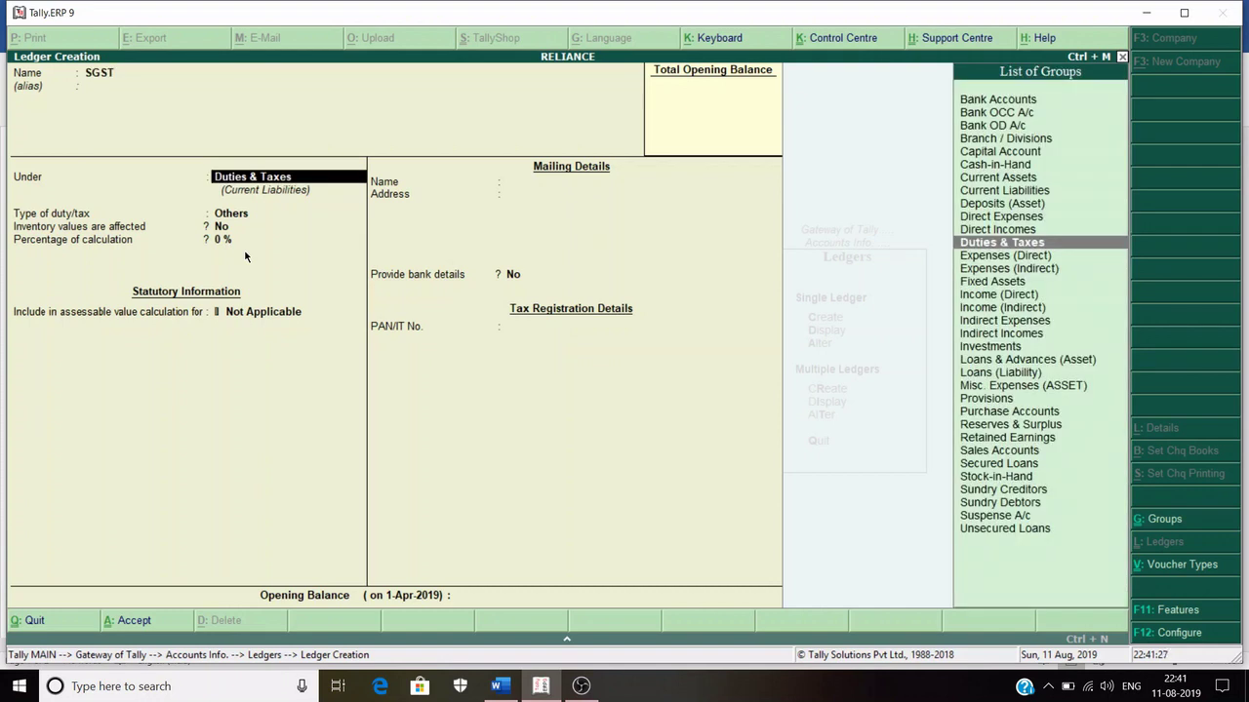
{"action": "key", "text": "Return"}
{"action": "key", "text": "Up"}
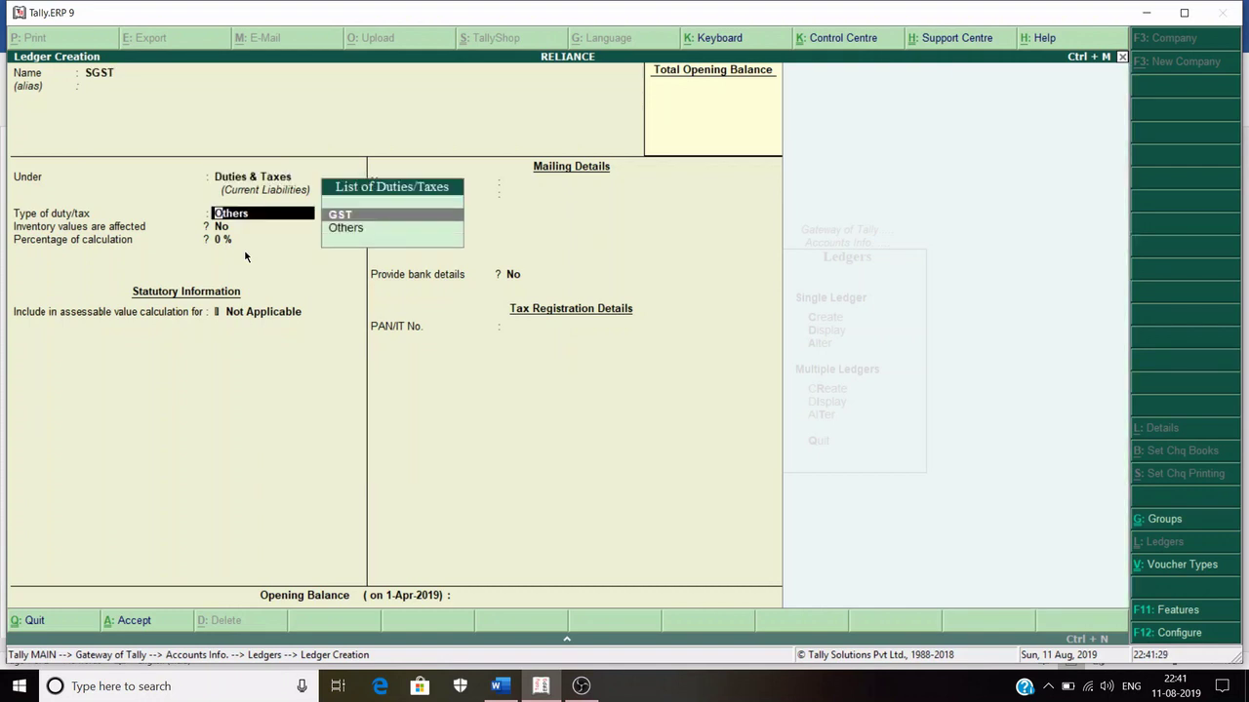
{"action": "key", "text": "Return"}
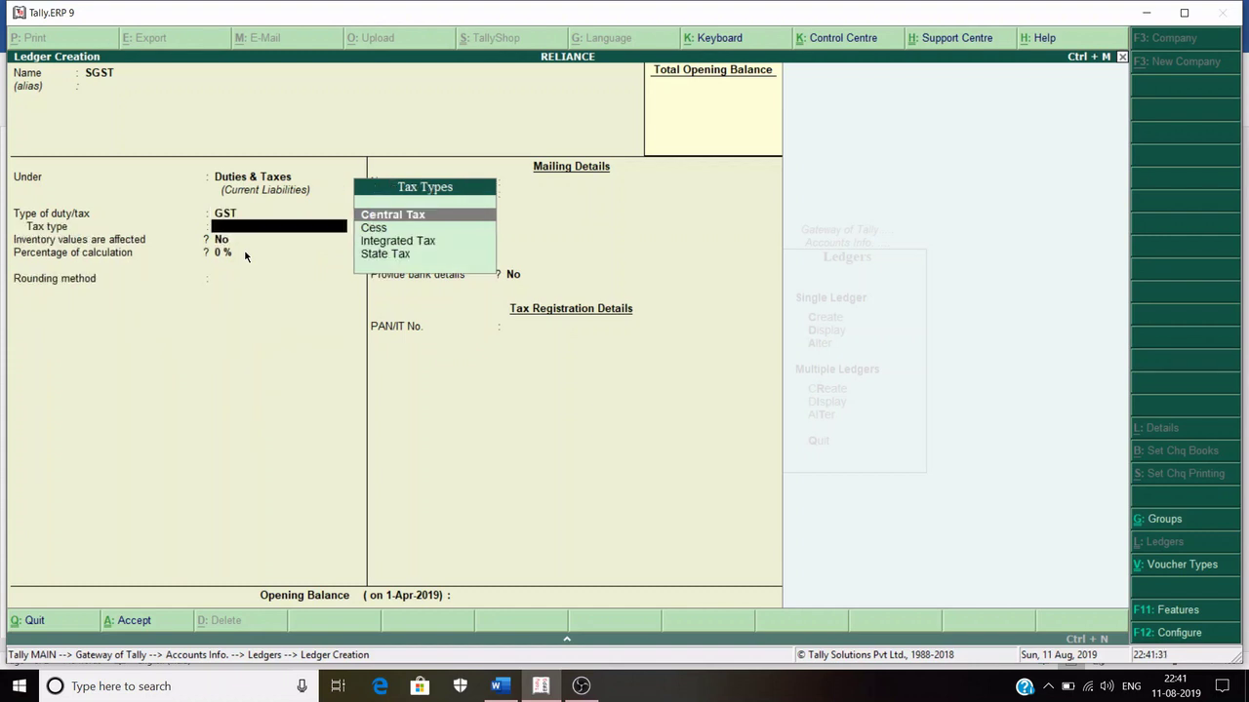
{"action": "key", "text": "Down"}
{"action": "key", "text": "Down"}
{"action": "key", "text": "Down"}
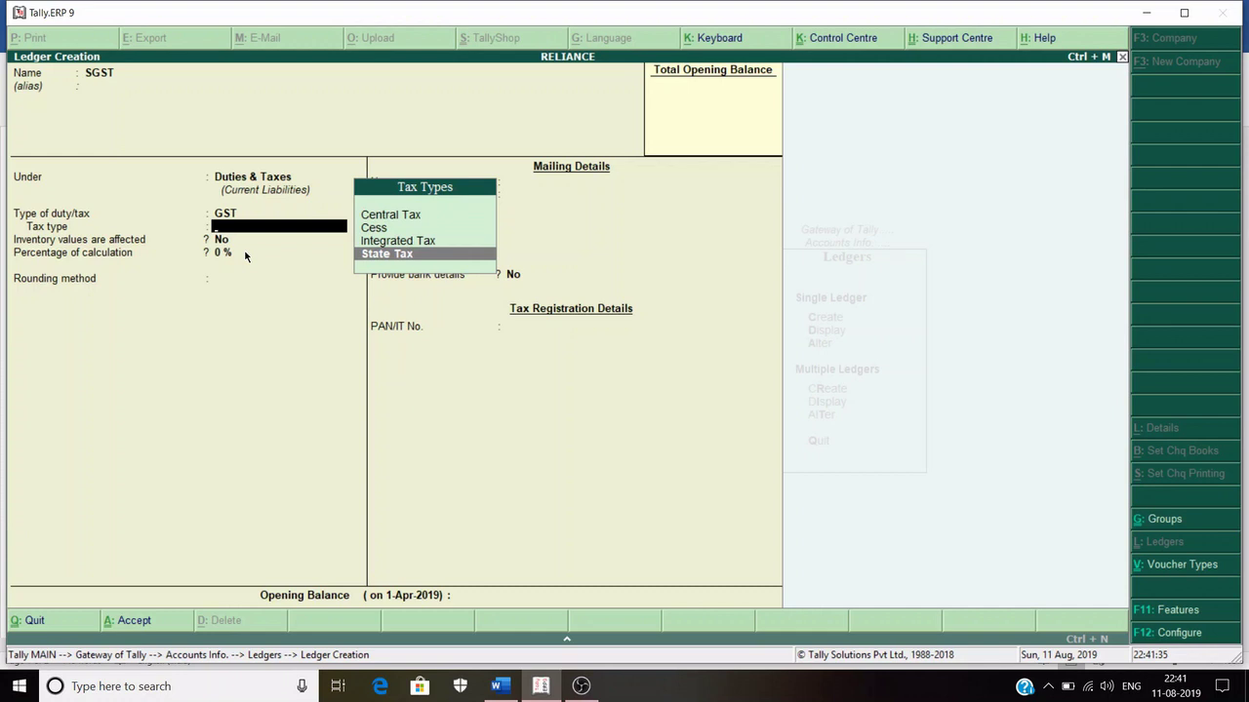
{"action": "key", "text": "Return"}
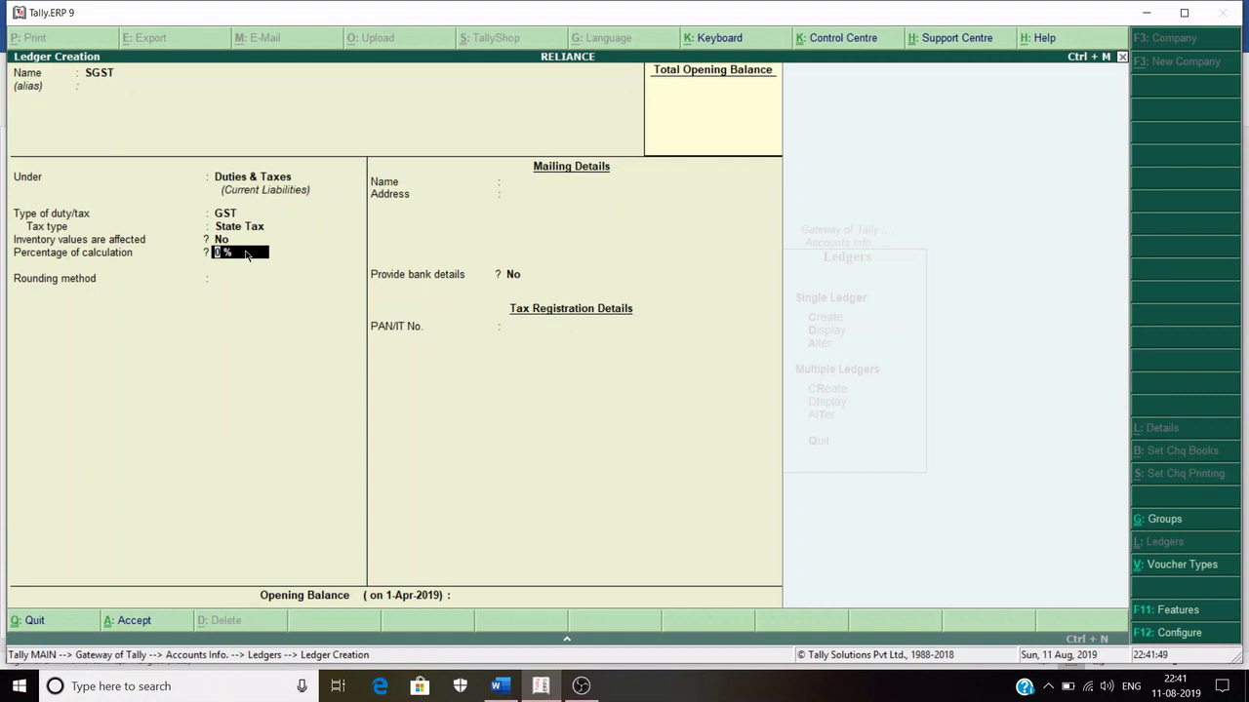
- Set the SGST ledger's percentage of calculation to 9% with rounding Not Applicable and no bank details, and save the ledger
{"action": "type", "text": "9"}
{"action": "key", "text": "Return"}
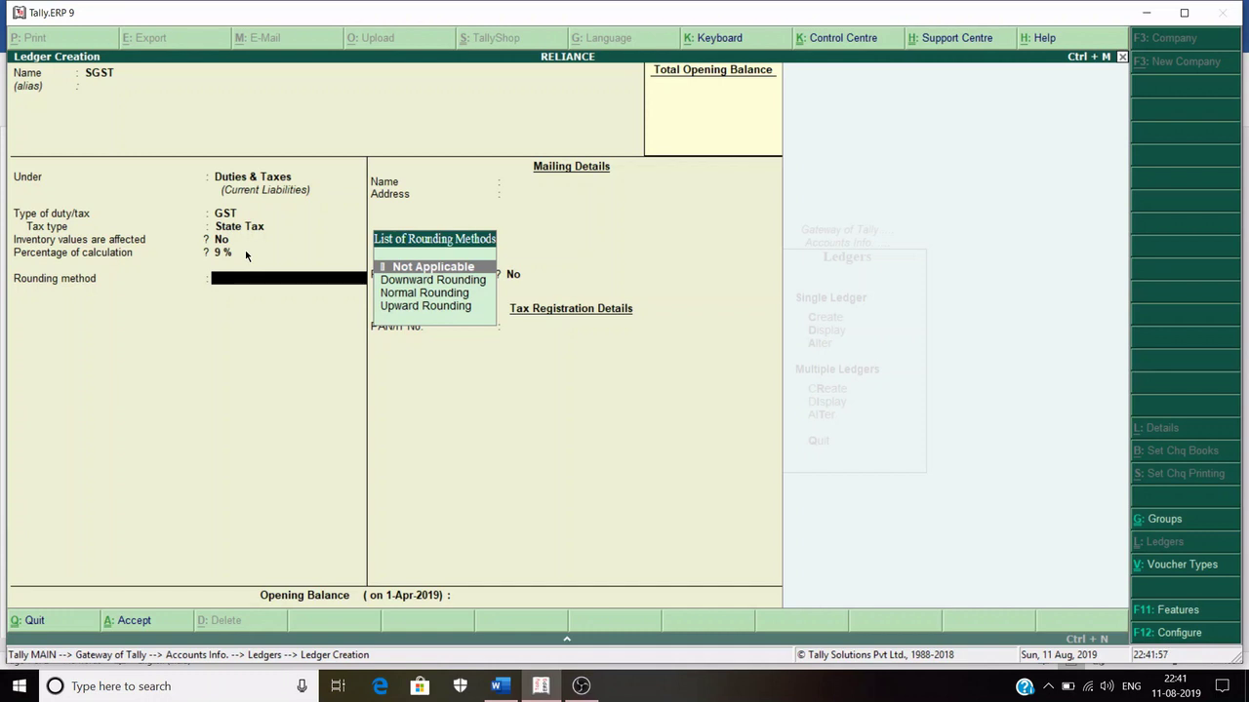
{"action": "key", "text": "Return"}
{"action": "key", "text": "Return"}
{"action": "key", "text": "Return"}
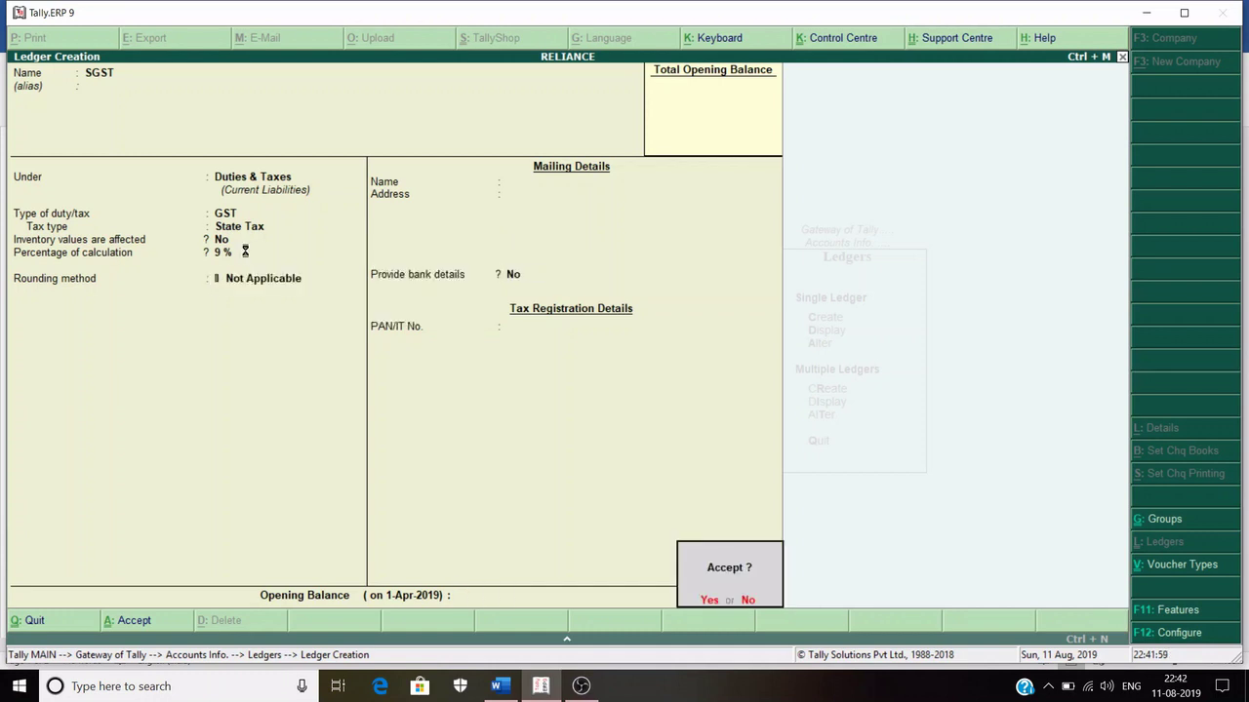
{"action": "key", "text": "Return"}
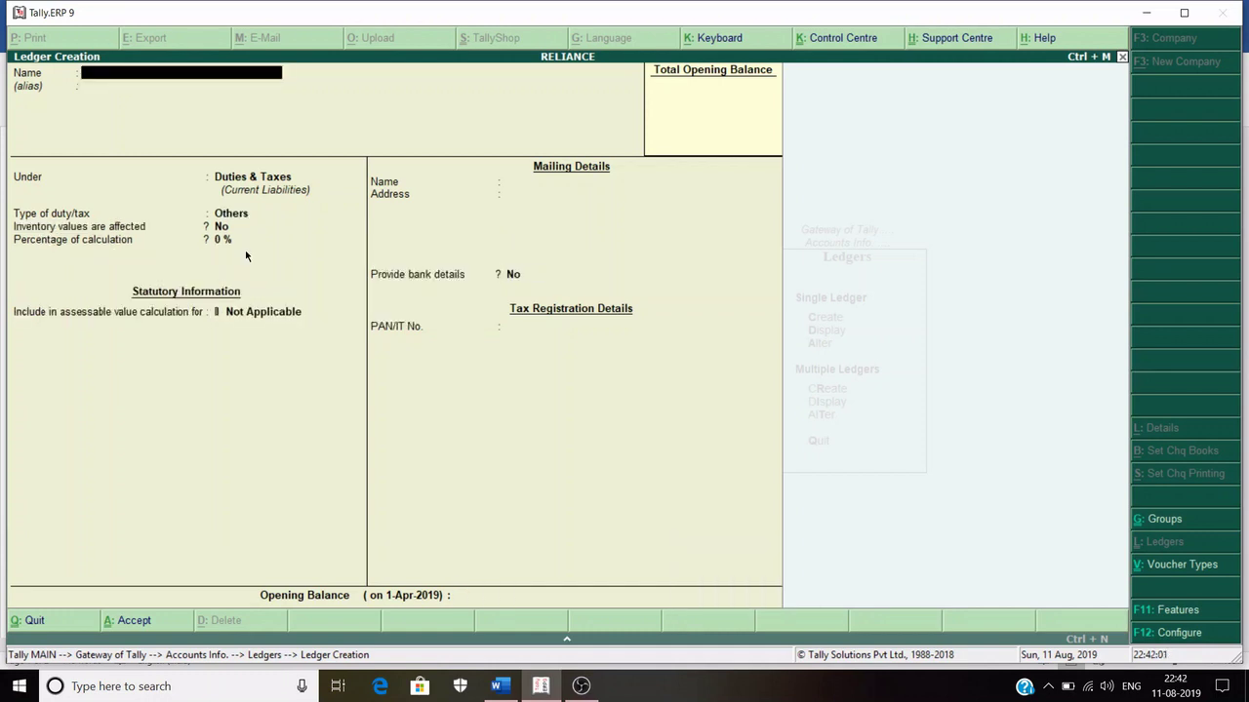
- Quit ledger creation and open a new Sales voucher in the accounting vouchers
{"action": "key", "text": "Escape"}
{"action": "key", "text": "Return"}
{"action": "key", "text": "Escape"}
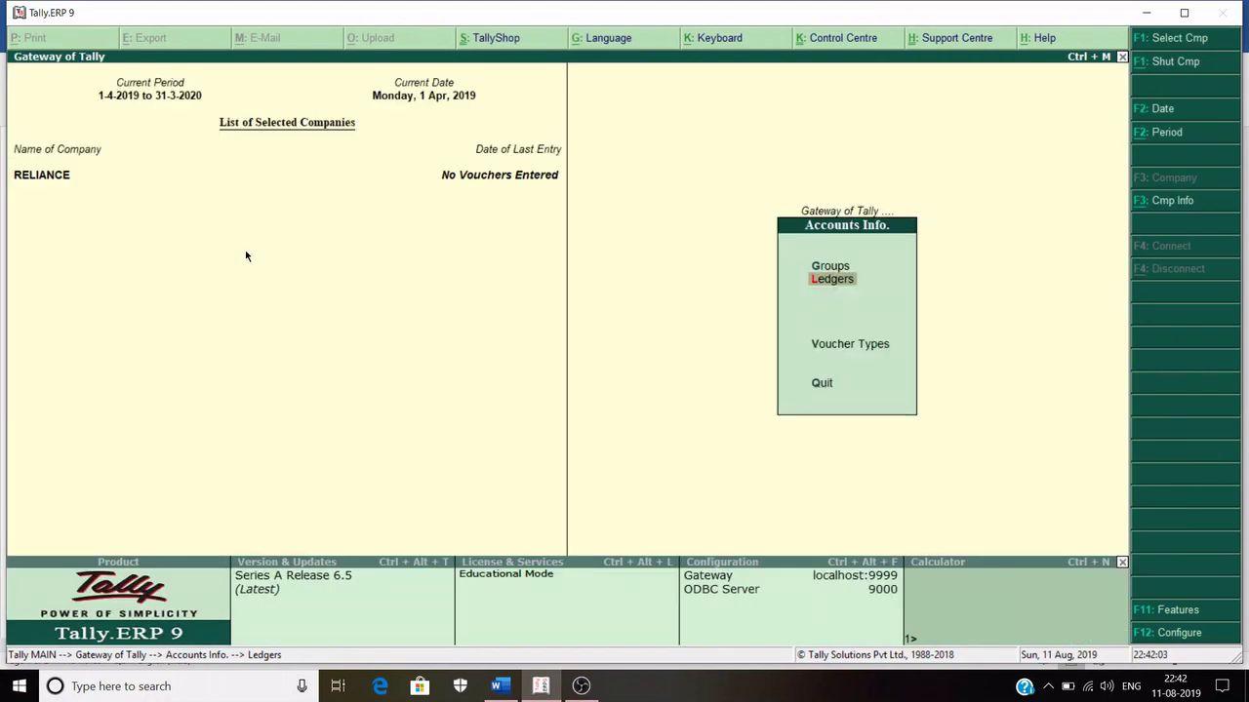
{"action": "key", "text": "Escape"}
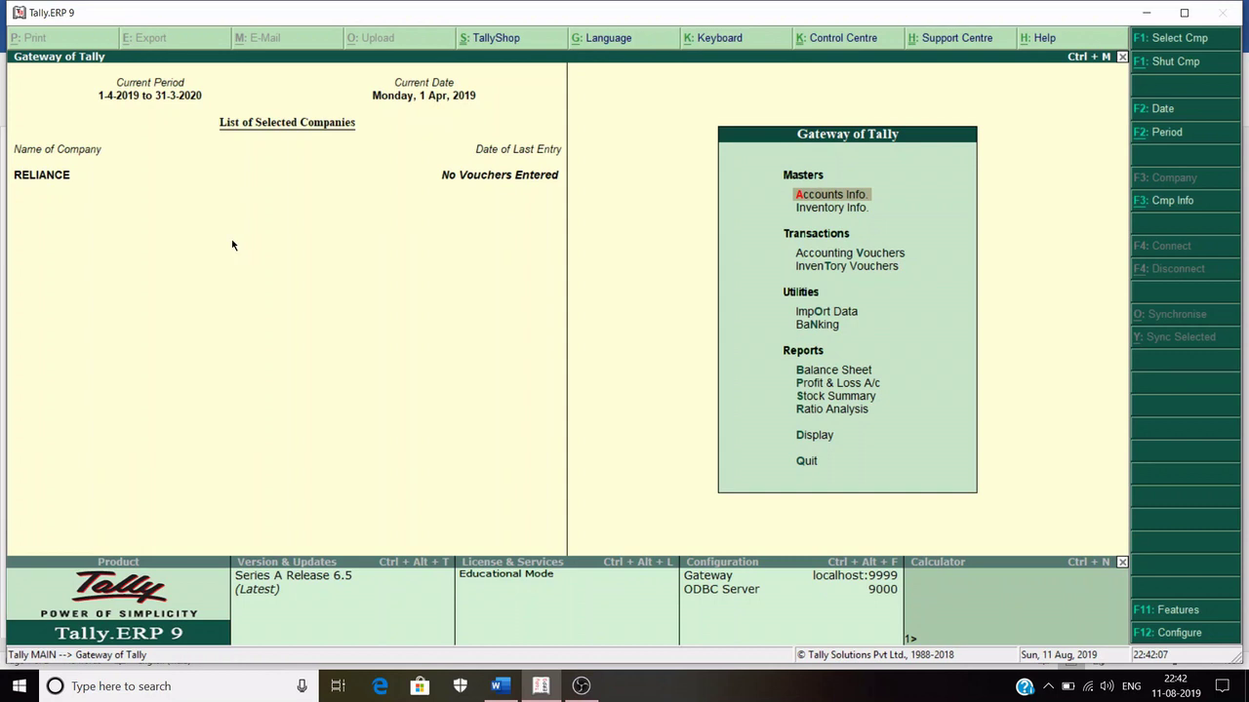
{"action": "key", "text": "Down"}
{"action": "key", "text": "Down"}
{"action": "key", "text": "Return"}
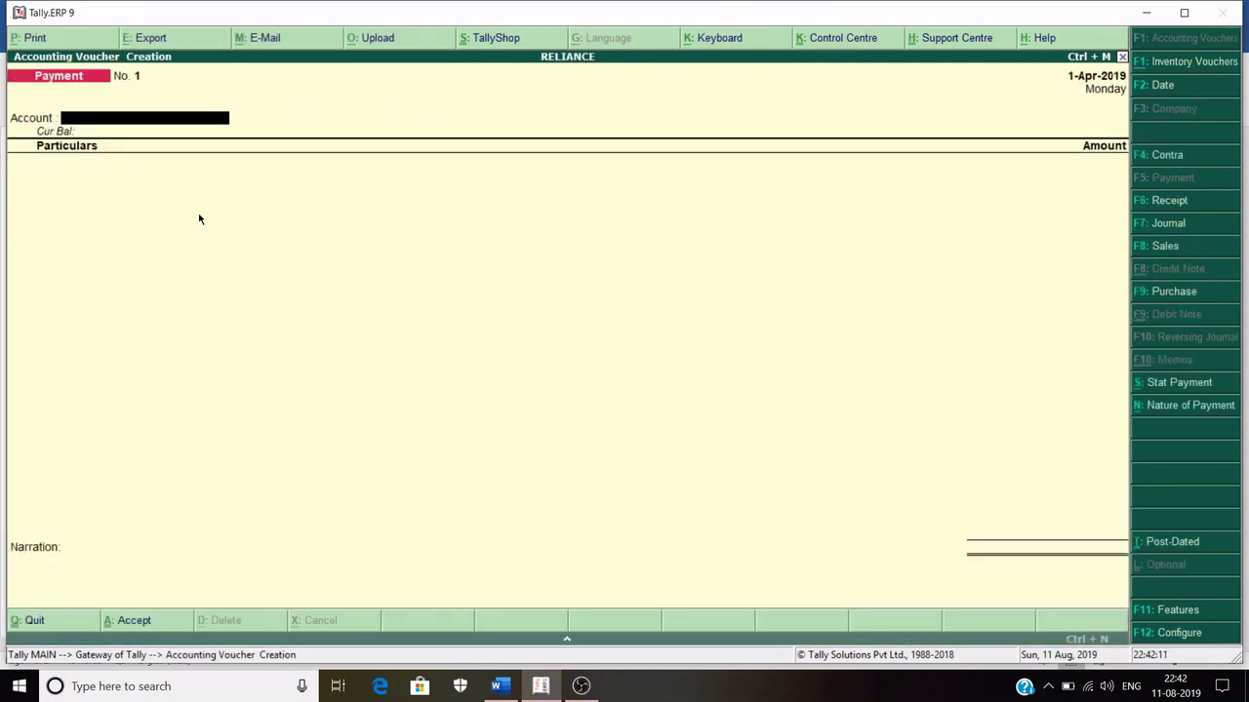
{"action": "key", "text": "F9"}
{"action": "key", "text": "F8"}
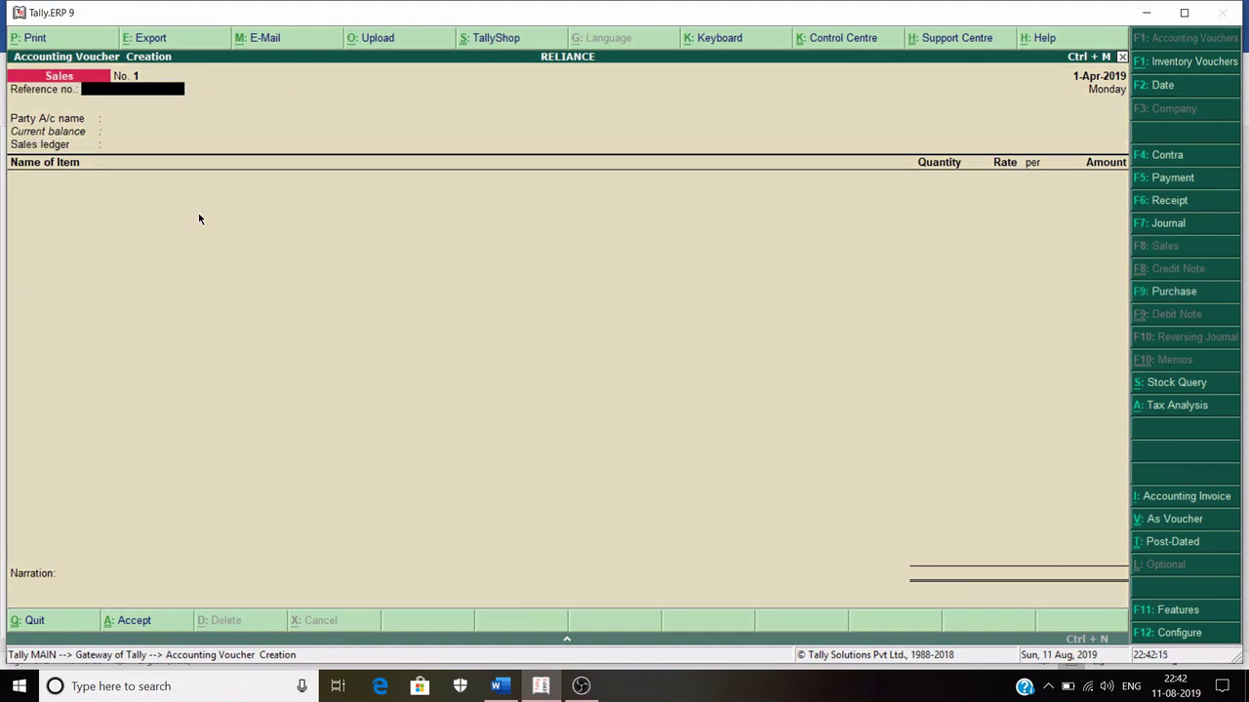
- Choose B as the sales voucher's party account, leaving the reference number and delivery note number blank
{"action": "key", "text": "Return"}
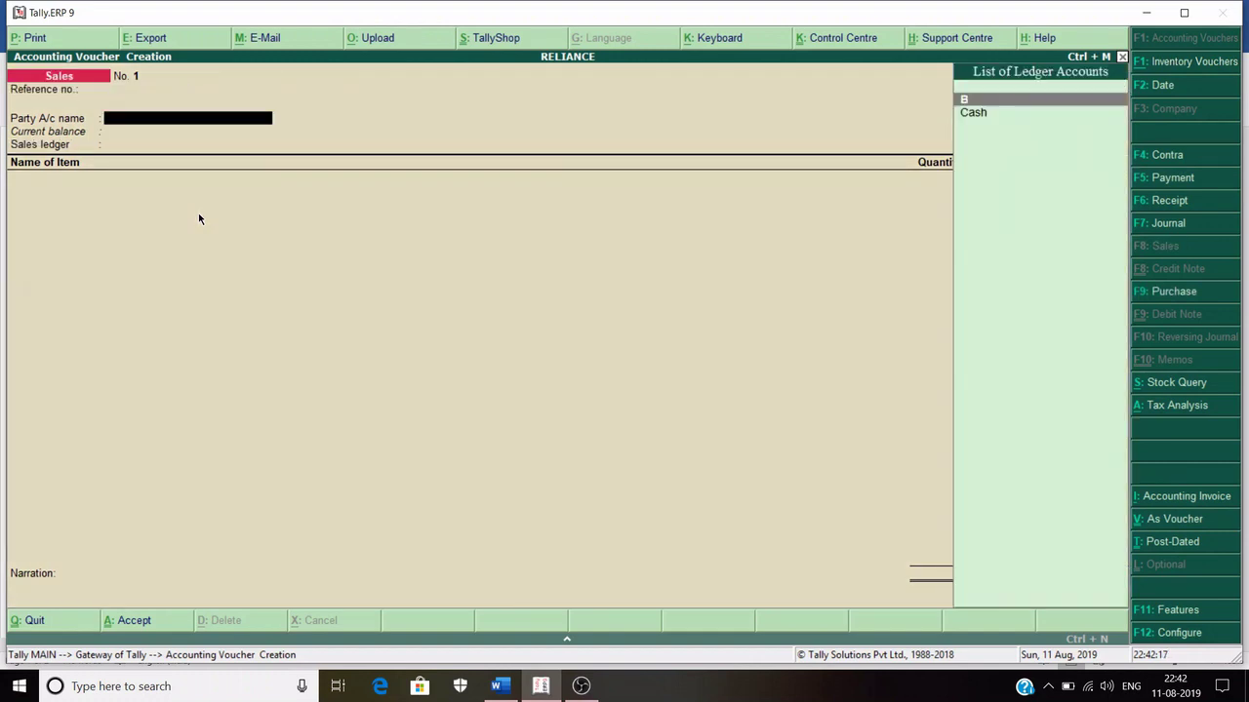
{"action": "key", "text": "Return"}
{"action": "key", "text": "Return"}
{"action": "key", "text": "Return"}
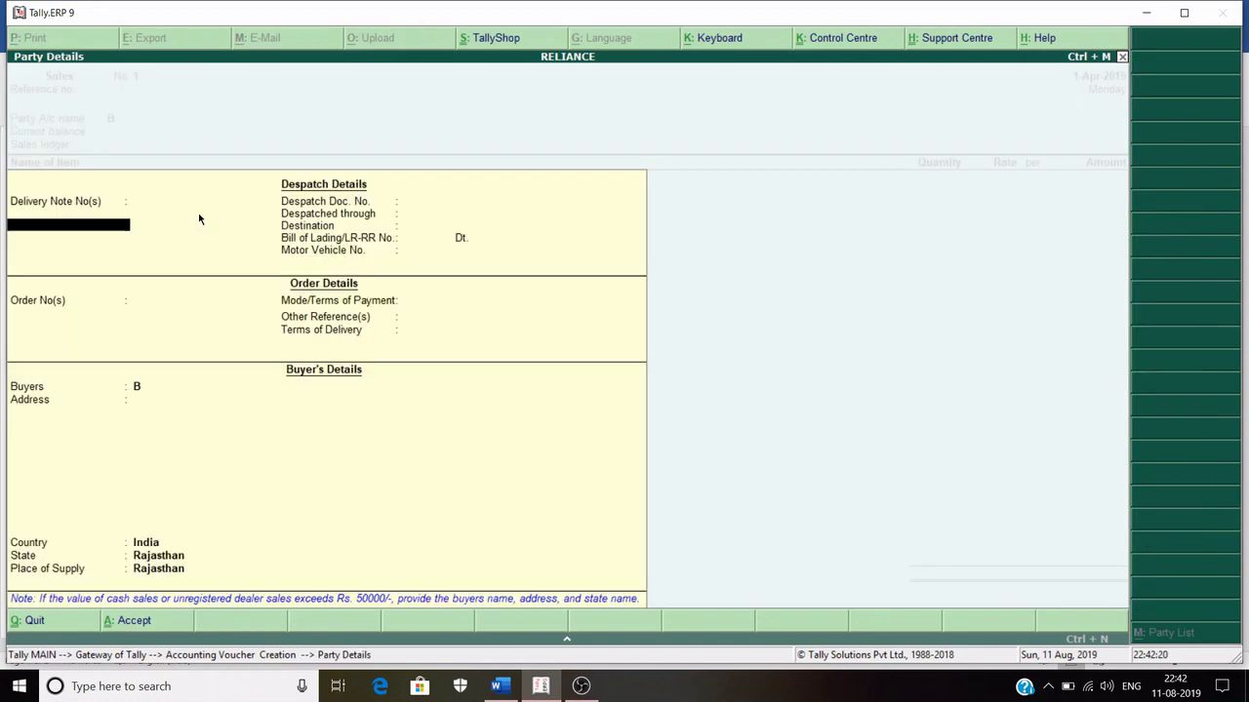
- Leave the despatch and order details blank, keep the buyer's details for B, and choose SALES as the sales ledger
{"action": "key", "text": "Return"}
{"action": "key", "text": "Return"}
{"action": "key", "text": "Return"}
{"action": "key", "text": "Return"}
{"action": "key", "text": "Return"}
{"action": "key", "text": "Return"}
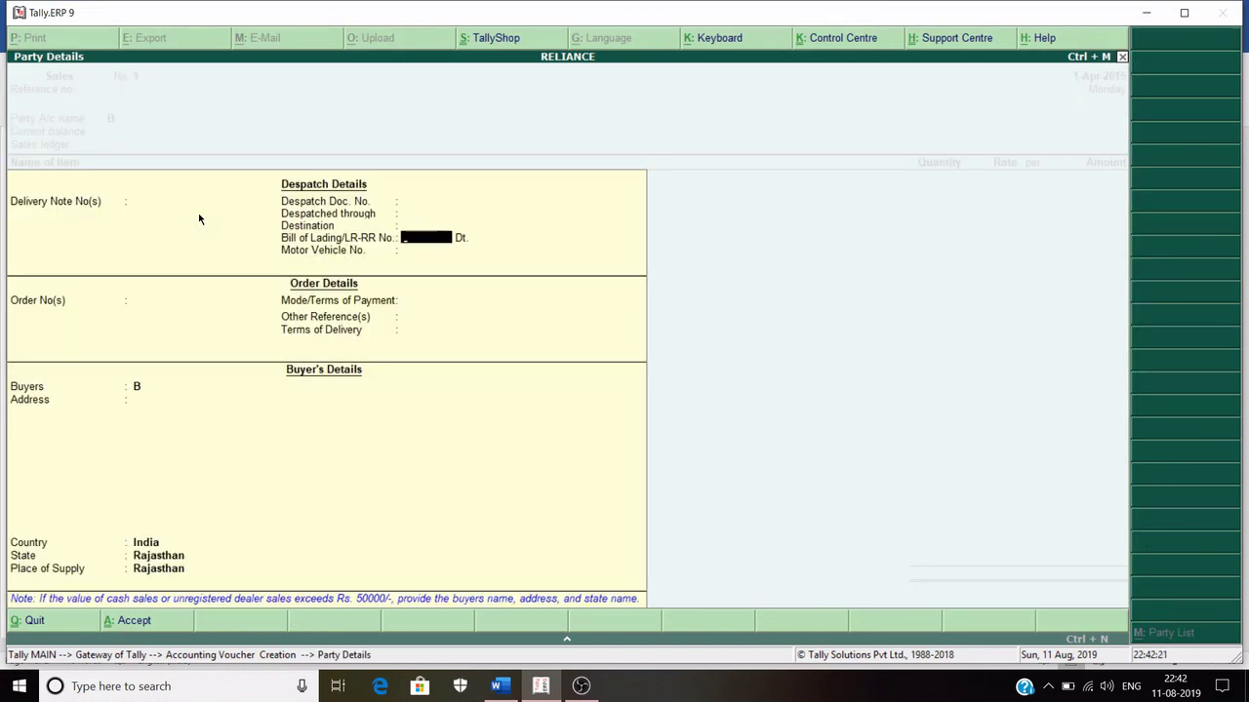
{"action": "key", "text": "Return"}
{"action": "key", "text": "Return"}
{"action": "key", "text": "Return"}
{"action": "key", "text": "Return"}
{"action": "key", "text": "Return"}
{"action": "key", "text": "Return"}
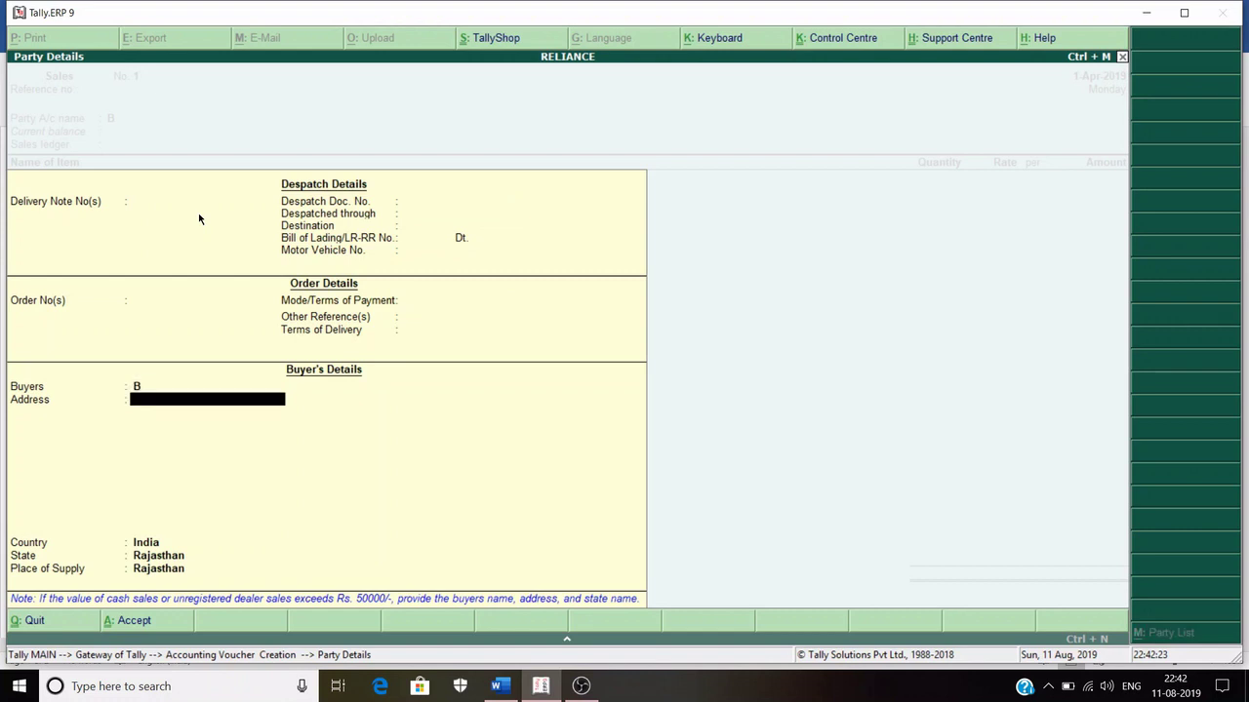
{"action": "key", "text": "Return"}
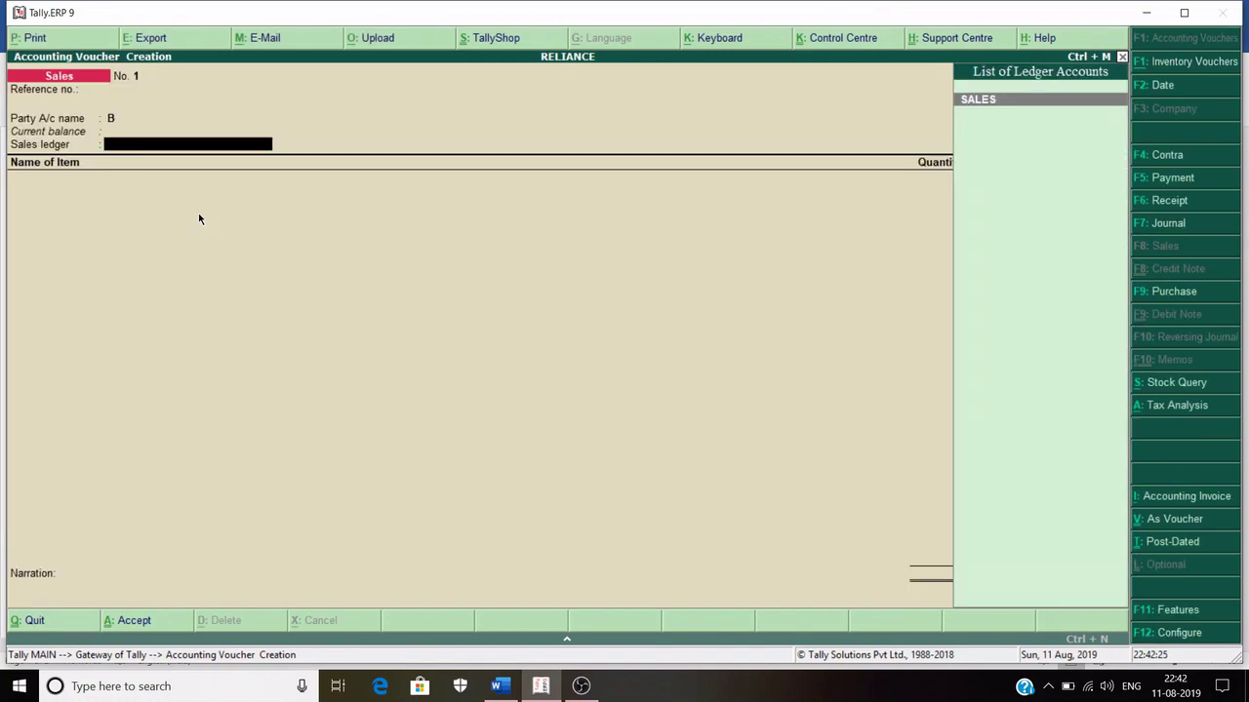
{"action": "key", "text": "Return"}
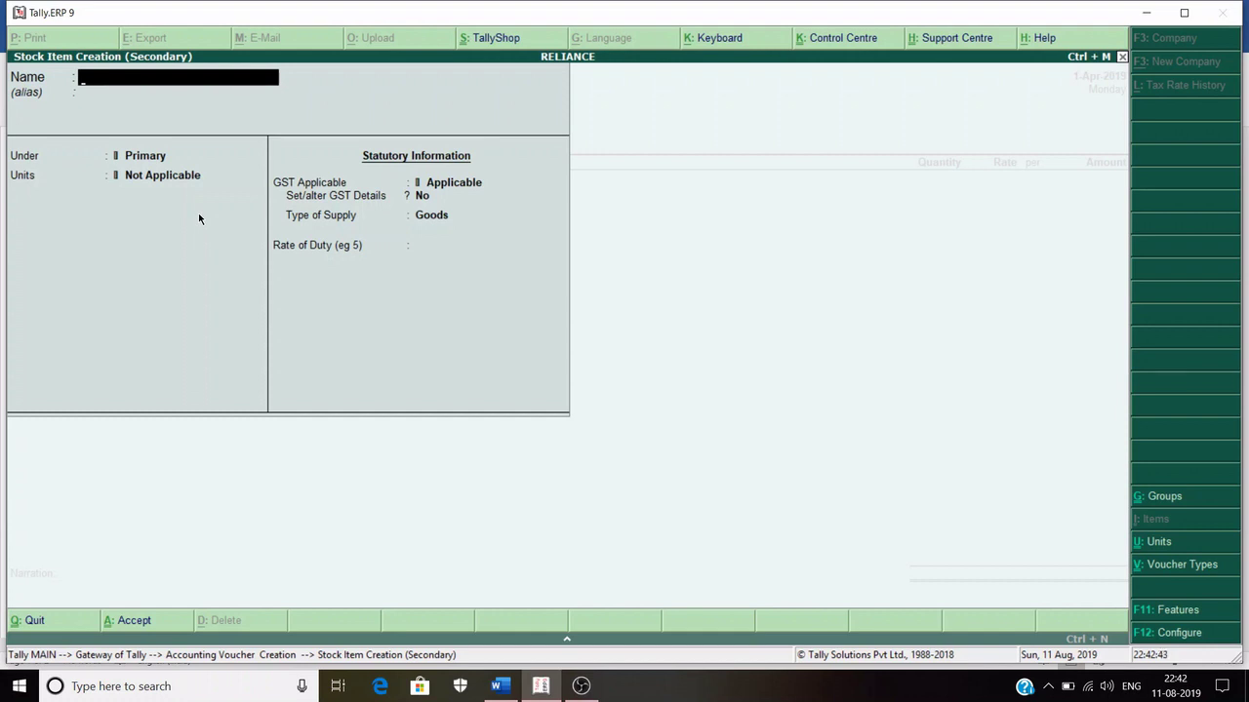
- Start a new stock item named SAMUNG MOBILE from the voucher, leaving its alias blank
{"action": "type", "text": "SAMUNG MOBILK"}
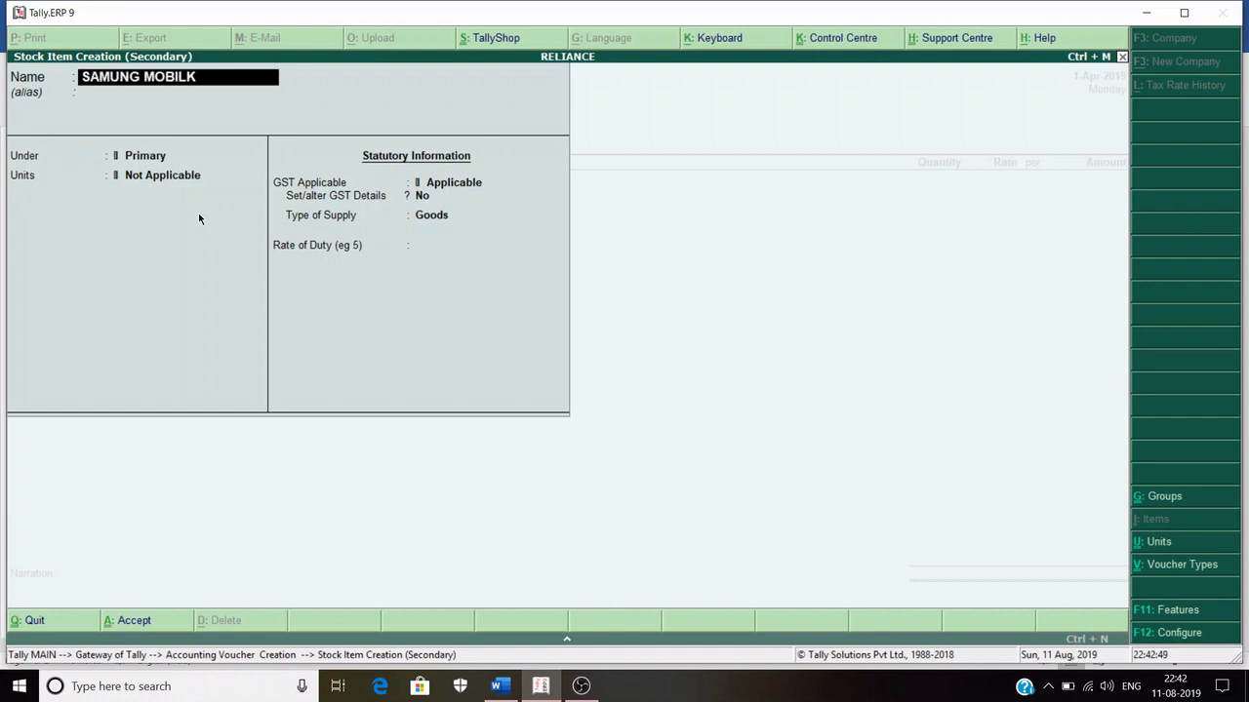
{"action": "key", "text": "BackSpace"}
{"action": "type", "text": "E"}
{"action": "key", "text": "Return"}
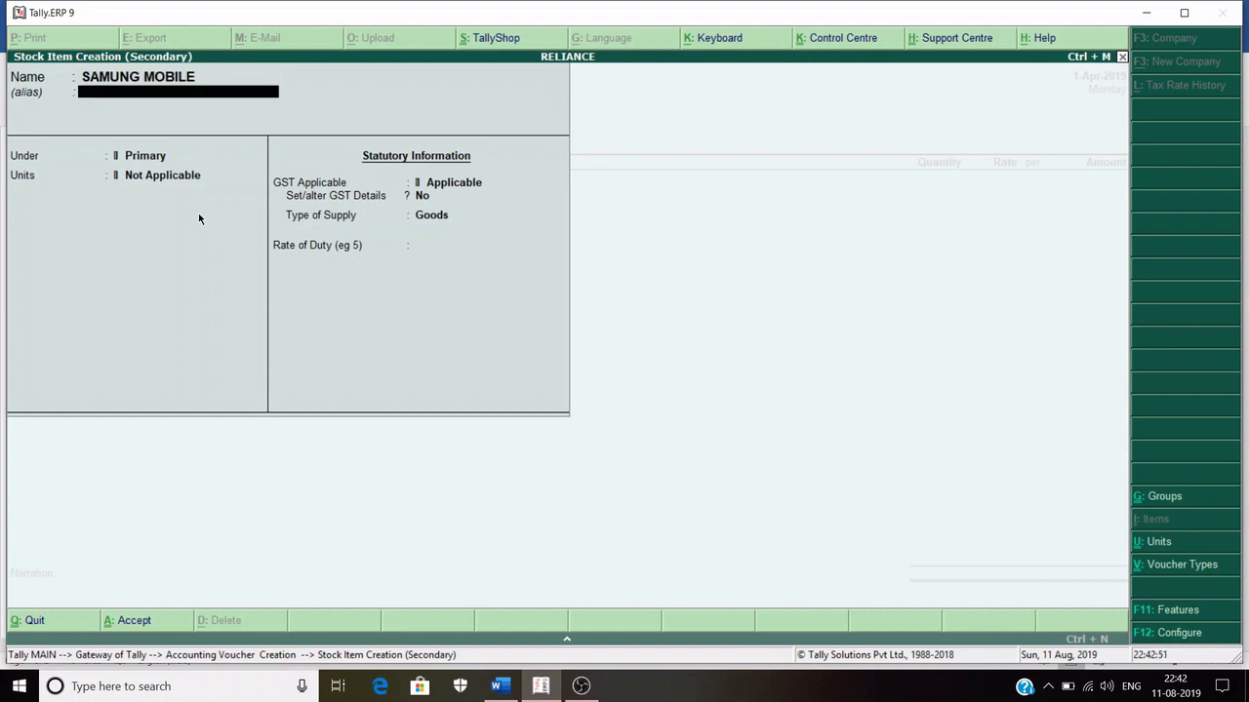
{"action": "key", "text": "Return"}
- Start a new stock group named SAMSUNG for the item to belong to, without an alias
{"action": "key", "text": "BackSpace"}
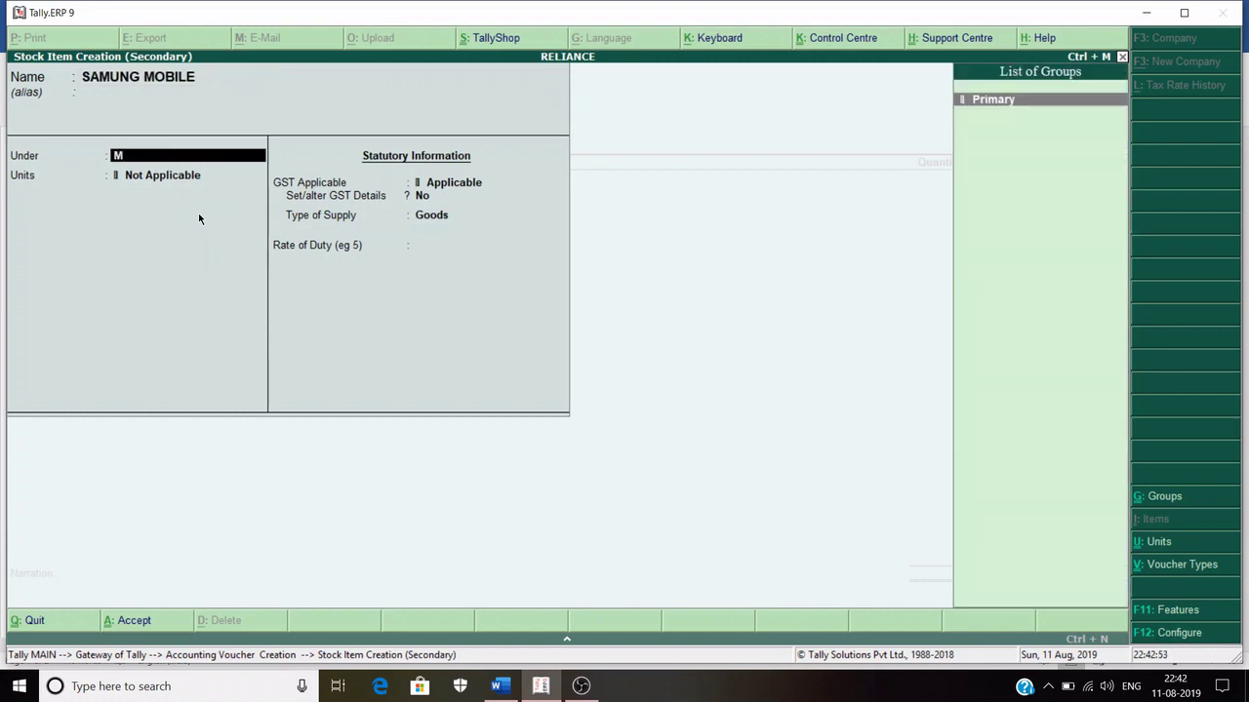
{"action": "type", "text": "A"}
{"action": "key", "text": "BackSpace"}
{"action": "key", "text": "alt+c"}
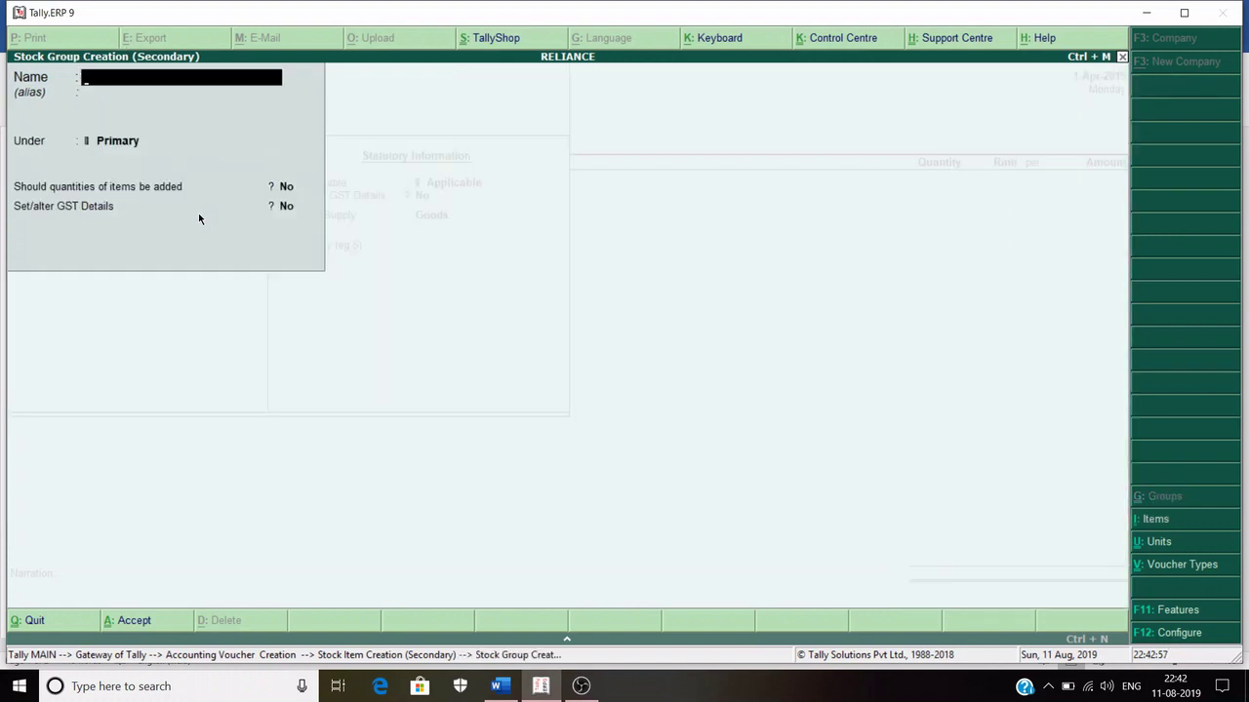
{"action": "type", "text": "W"}
{"action": "key", "text": "BackSpace"}
{"action": "type", "text": "SAMSUNG"}
{"action": "key", "text": "Return"}
{"action": "key", "text": "Return"}
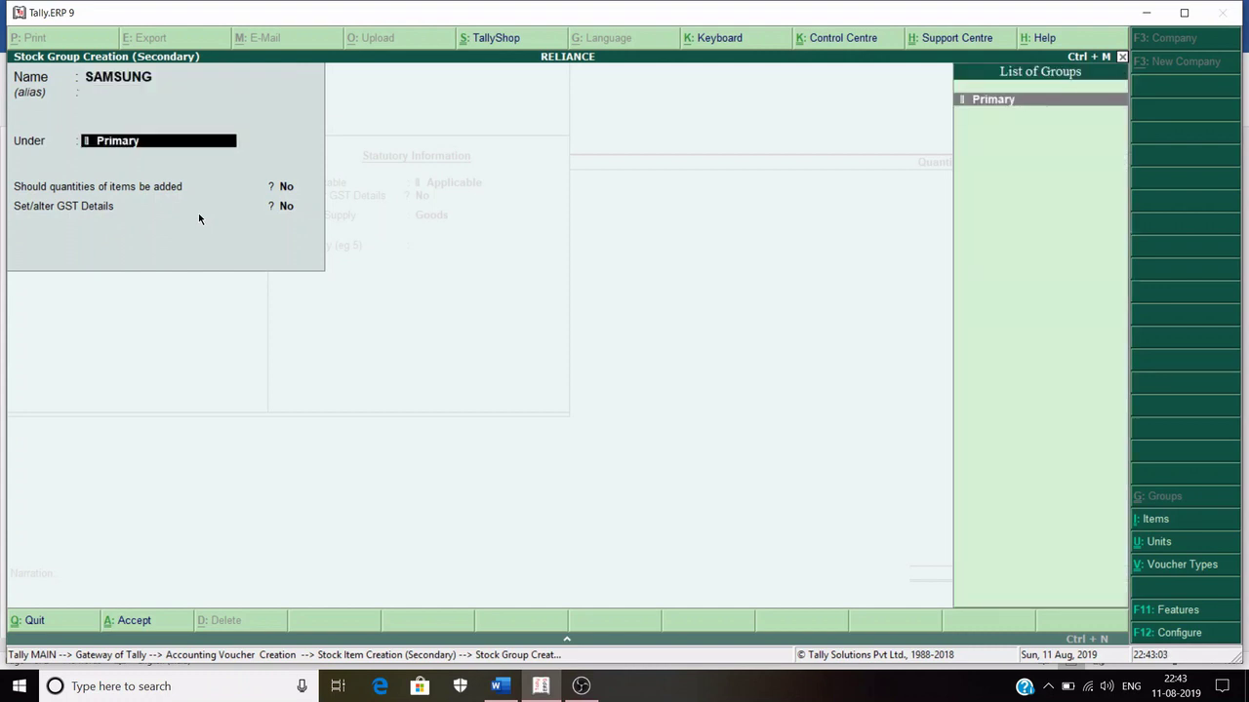
- Start a parent stock group named MOBILE under Primary, with adding of item quantities left at No
{"action": "key", "text": "Up"}
{"action": "key", "text": "Up"}
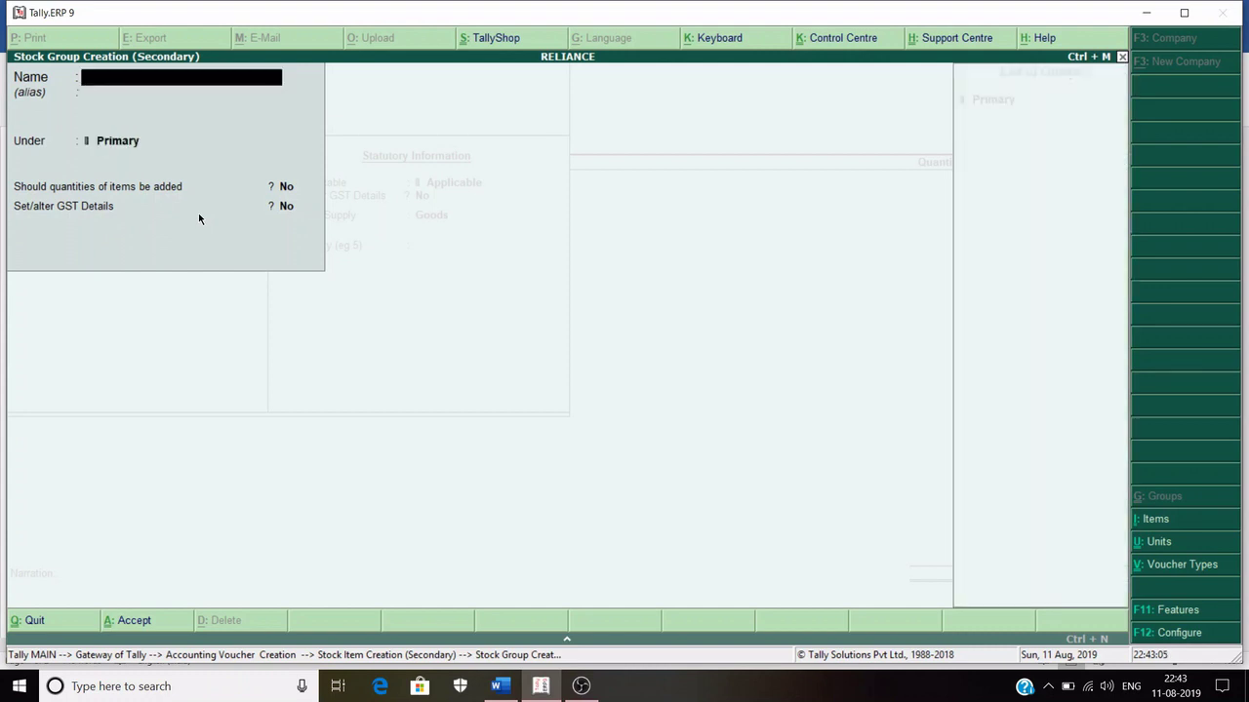
{"action": "type", "text": "MOBILE"}
{"action": "key", "text": "Return"}
{"action": "key", "text": "Return"}
{"action": "key", "text": "Return"}
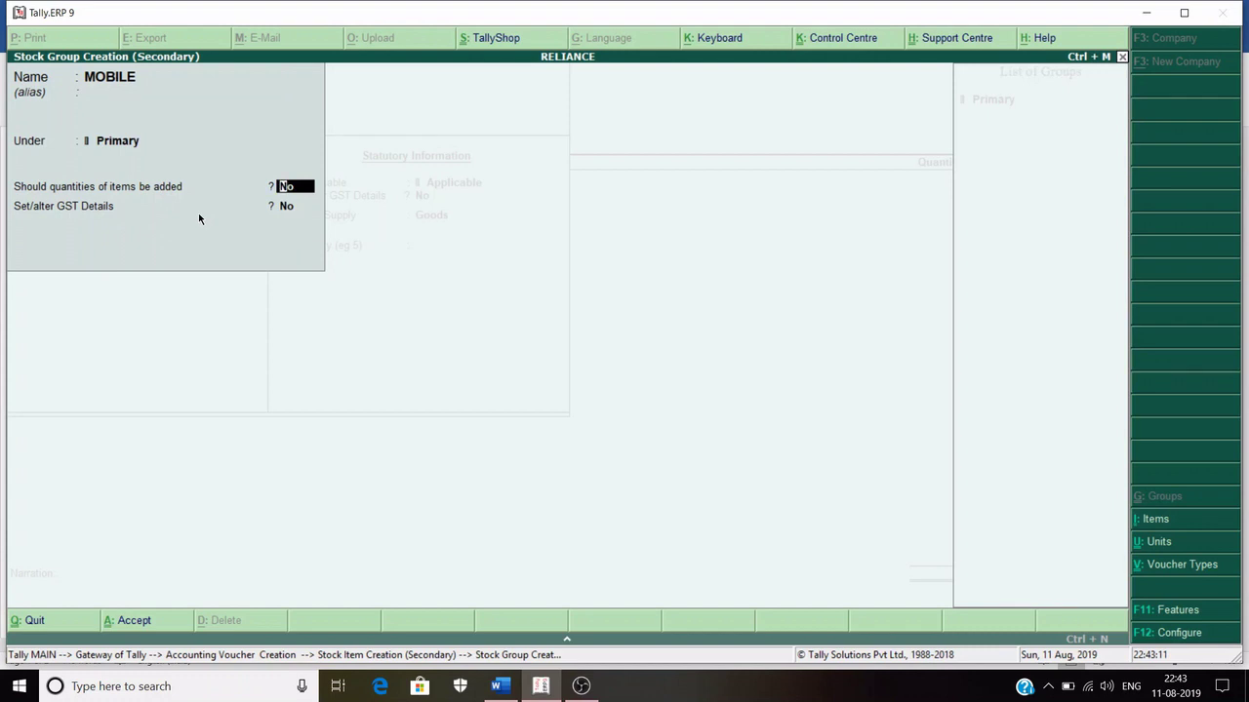
{"action": "key", "text": "Return"}
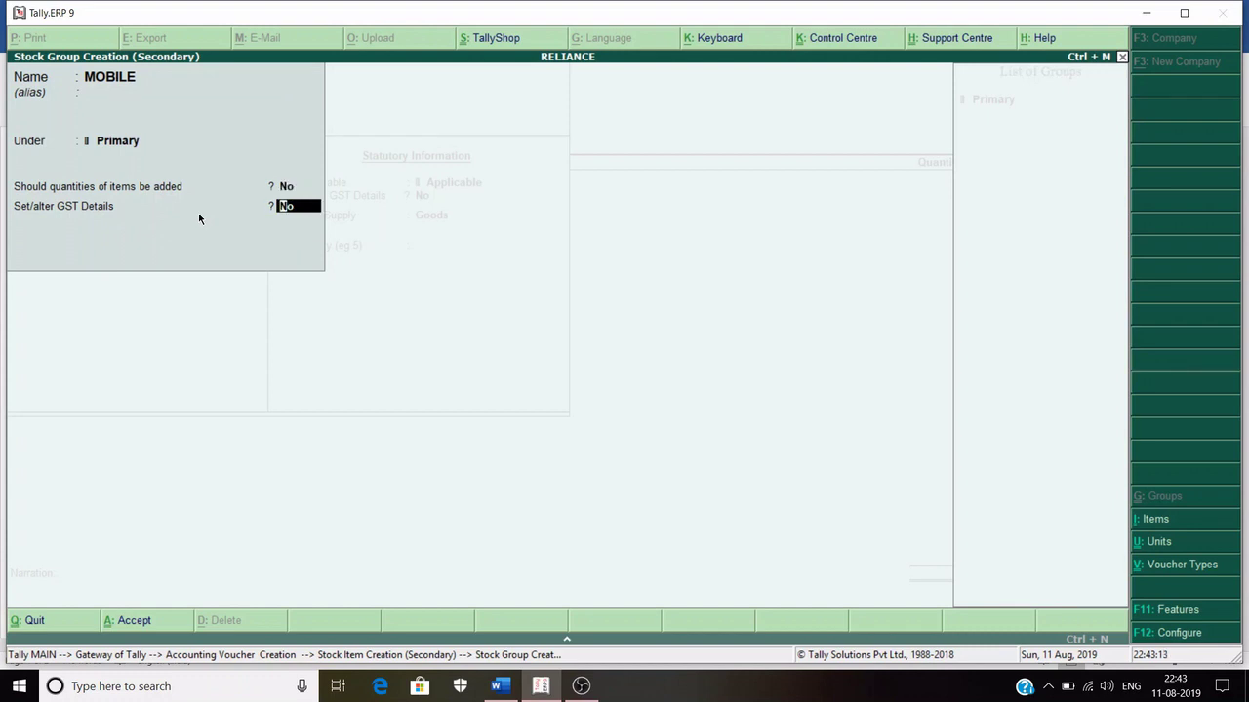
- Enable GST details for the MOBILE group, set it to Taxable with 18% integrated tax, and save the group
{"action": "type", "text": "YES"}
{"action": "key", "text": "Return"}
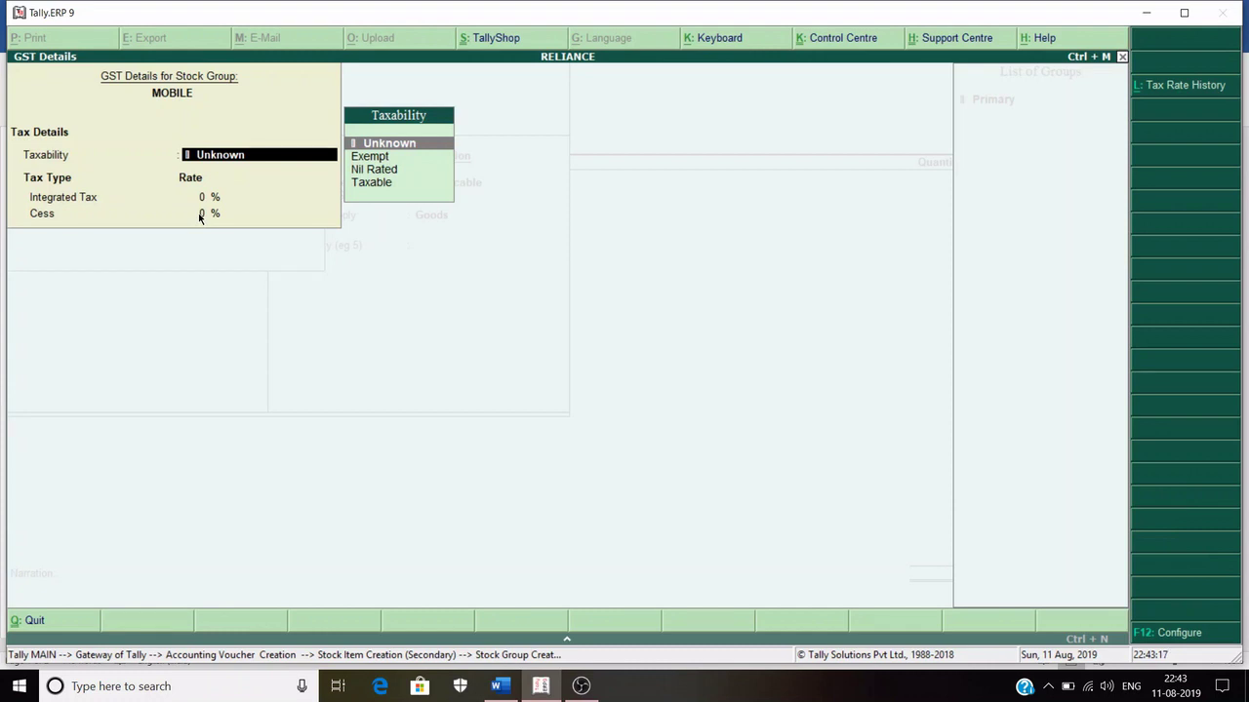
{"action": "key", "text": "Down"}
{"action": "key", "text": "Down"}
{"action": "key", "text": "Down"}
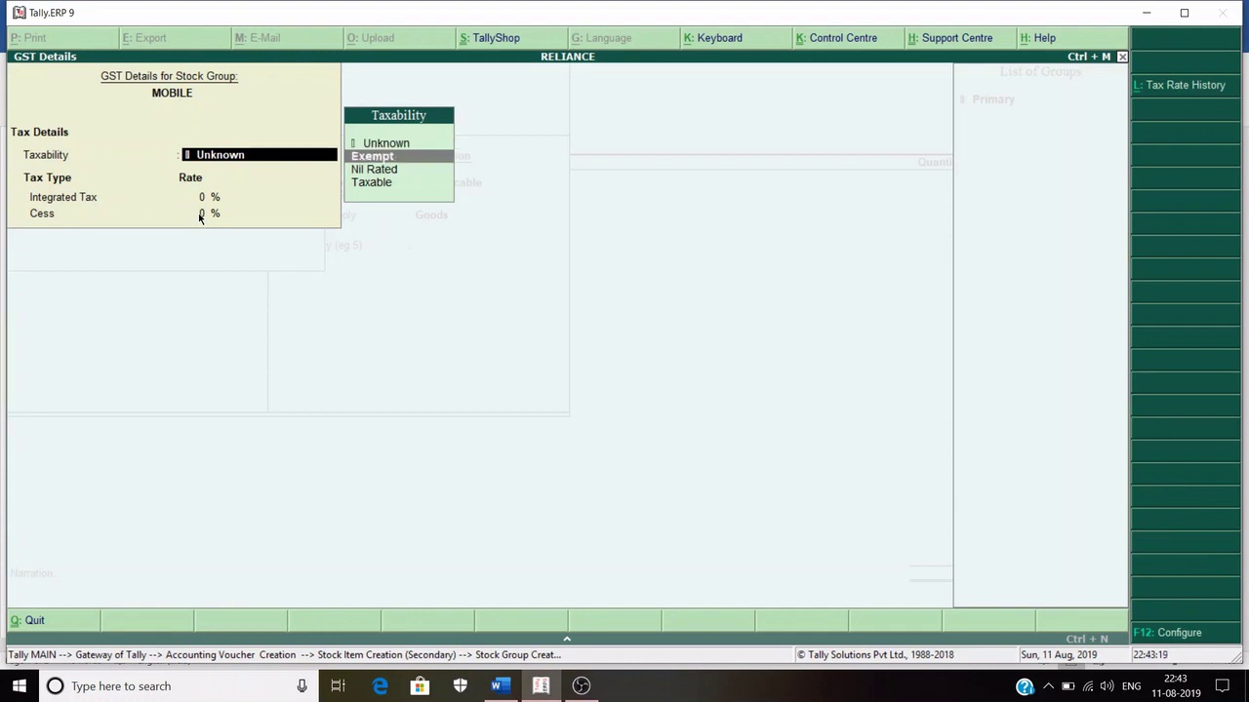
{"action": "key", "text": "Return"}
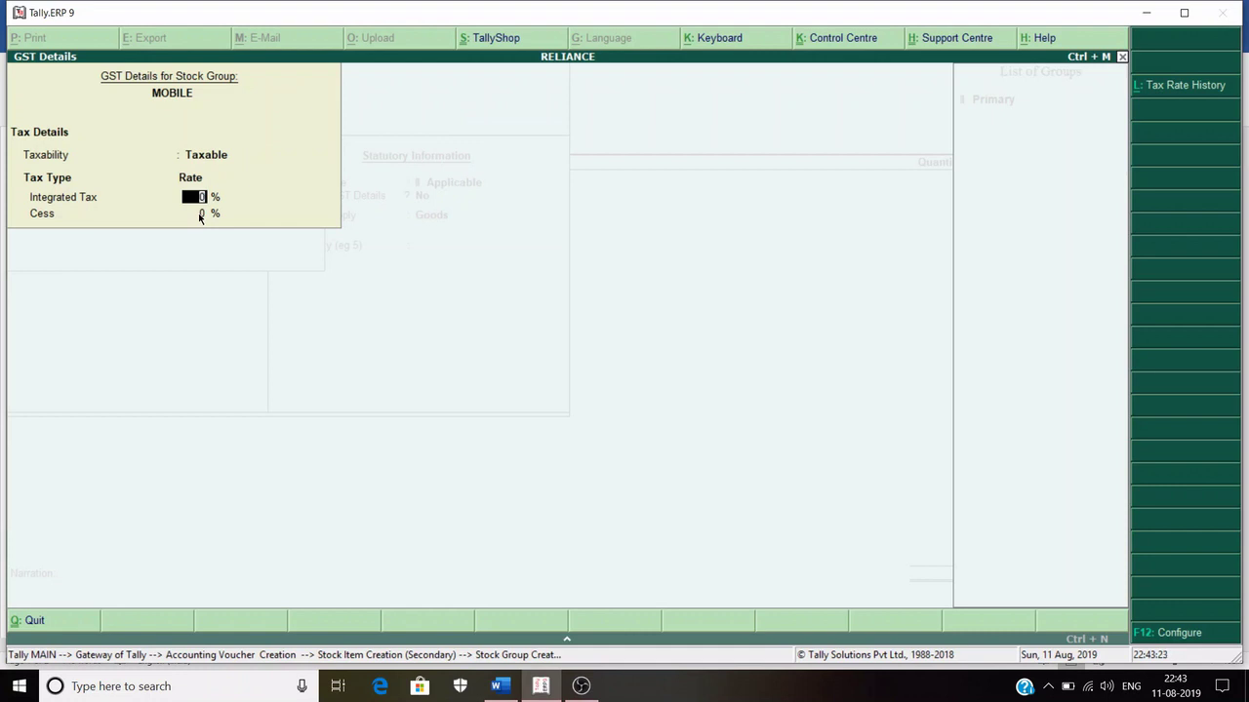
{"action": "type", "text": "18"}
{"action": "key", "text": "Return"}
{"action": "key", "text": "Return"}
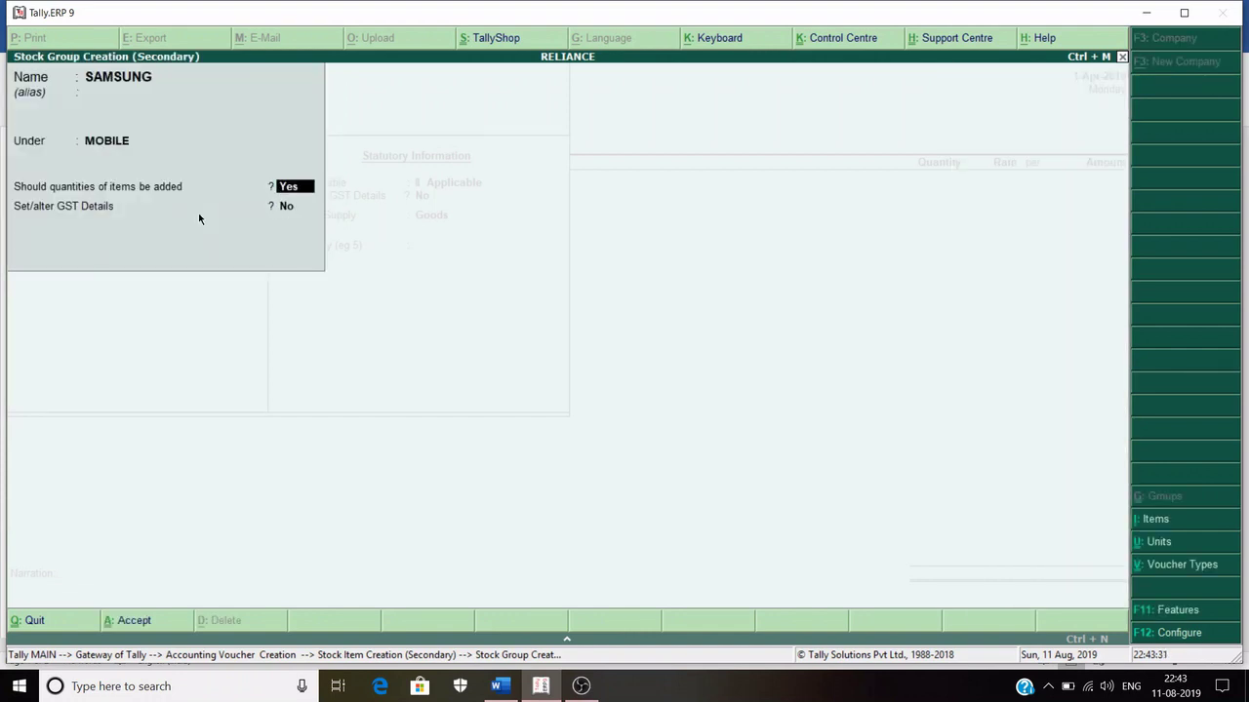
- Keep quantity adding at Yes for the SAMSUNG group, set its GST details to Taxable with 18% integrated tax, and save it
{"action": "key", "text": "Return"}
{"action": "type", "text": "YES"}
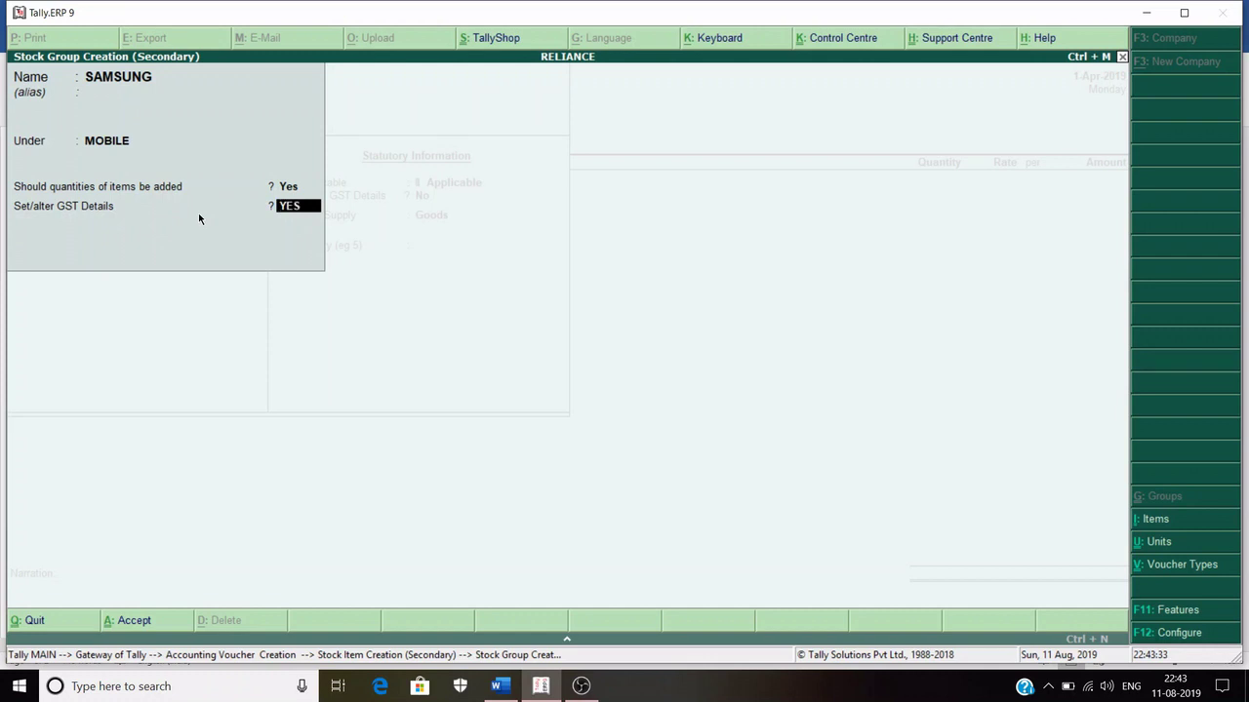
{"action": "key", "text": "Return"}
{"action": "key", "text": "Down"}
{"action": "key", "text": "Down"}
{"action": "key", "text": "Down"}
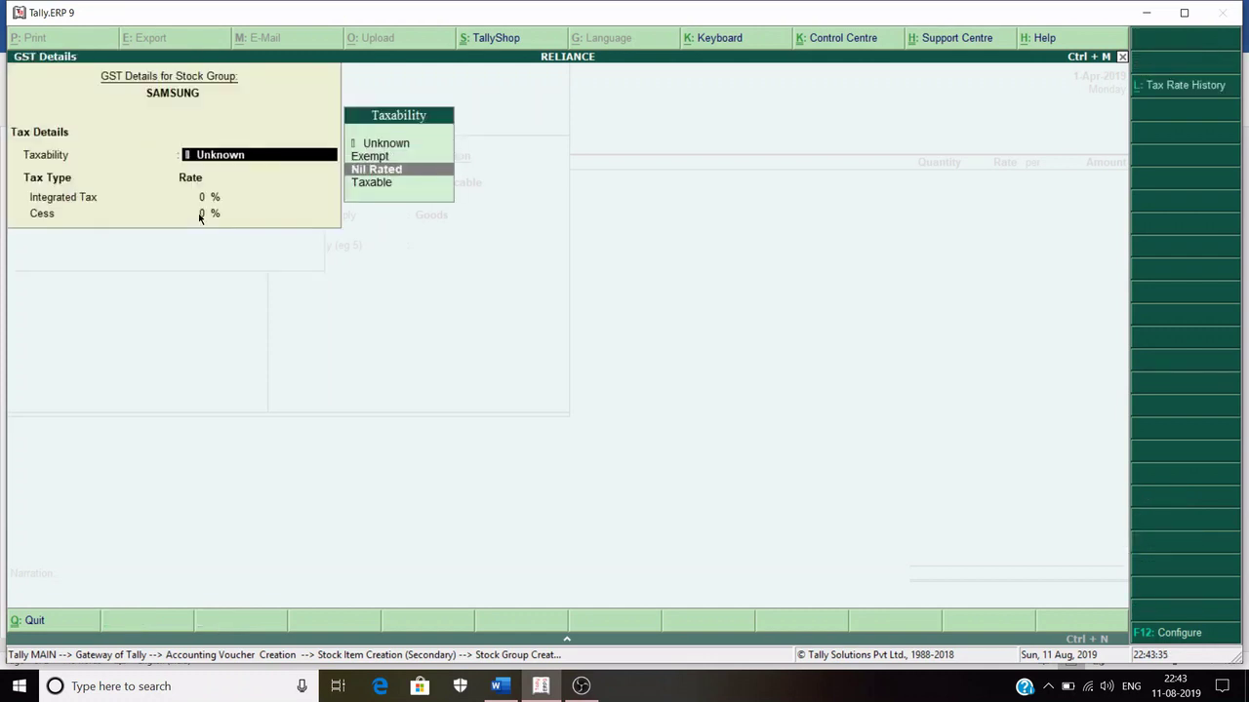
{"action": "key", "text": "Return"}
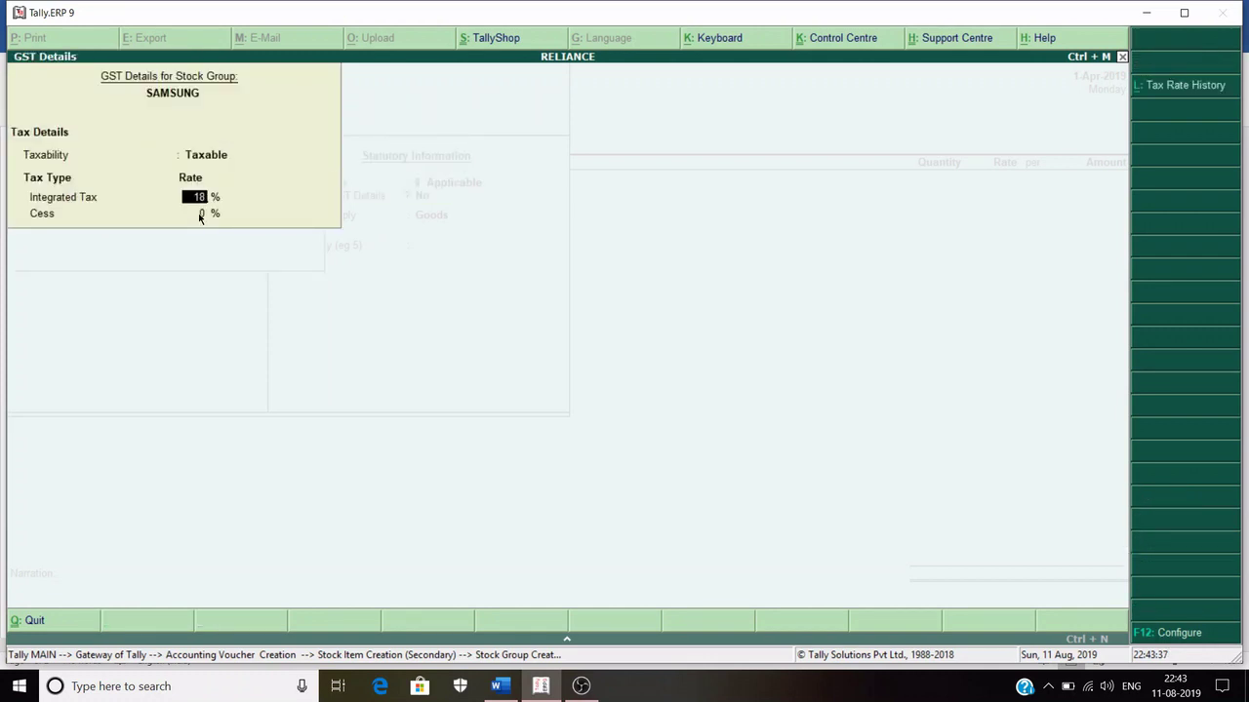
{"action": "type", "text": "18"}
{"action": "key", "text": "Return"}
{"action": "key", "text": "Return"}
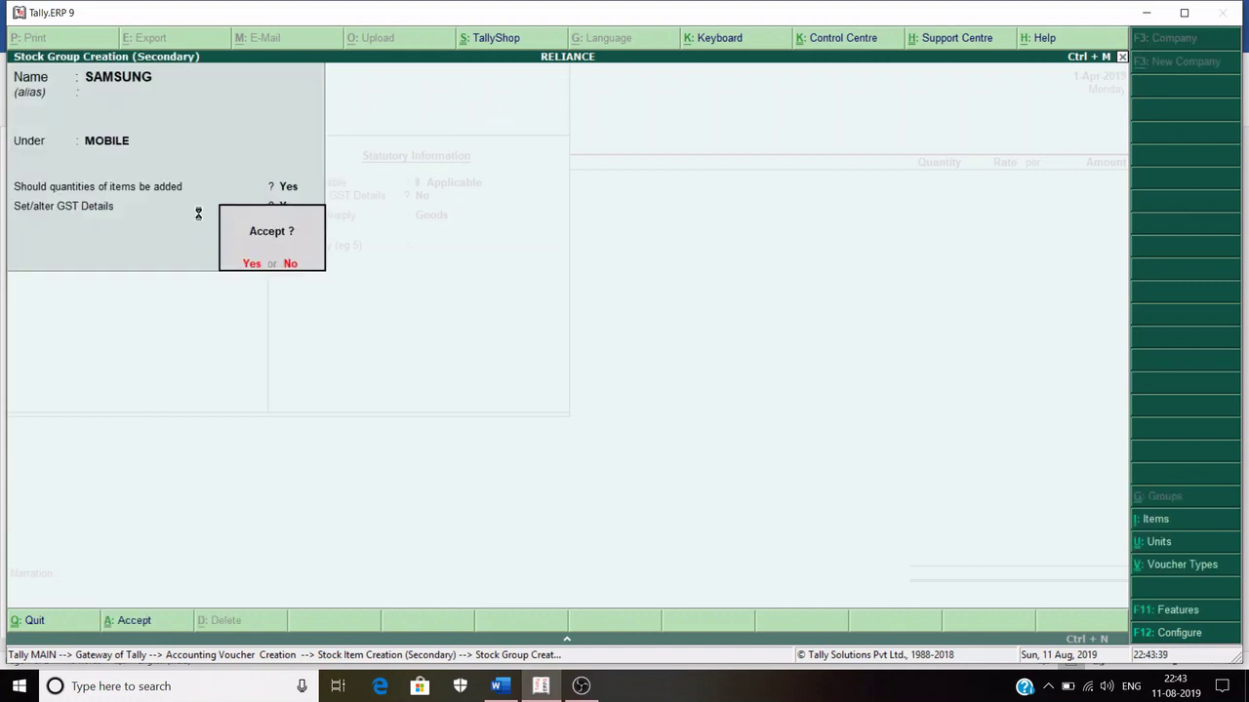
{"action": "key", "text": "Return"}
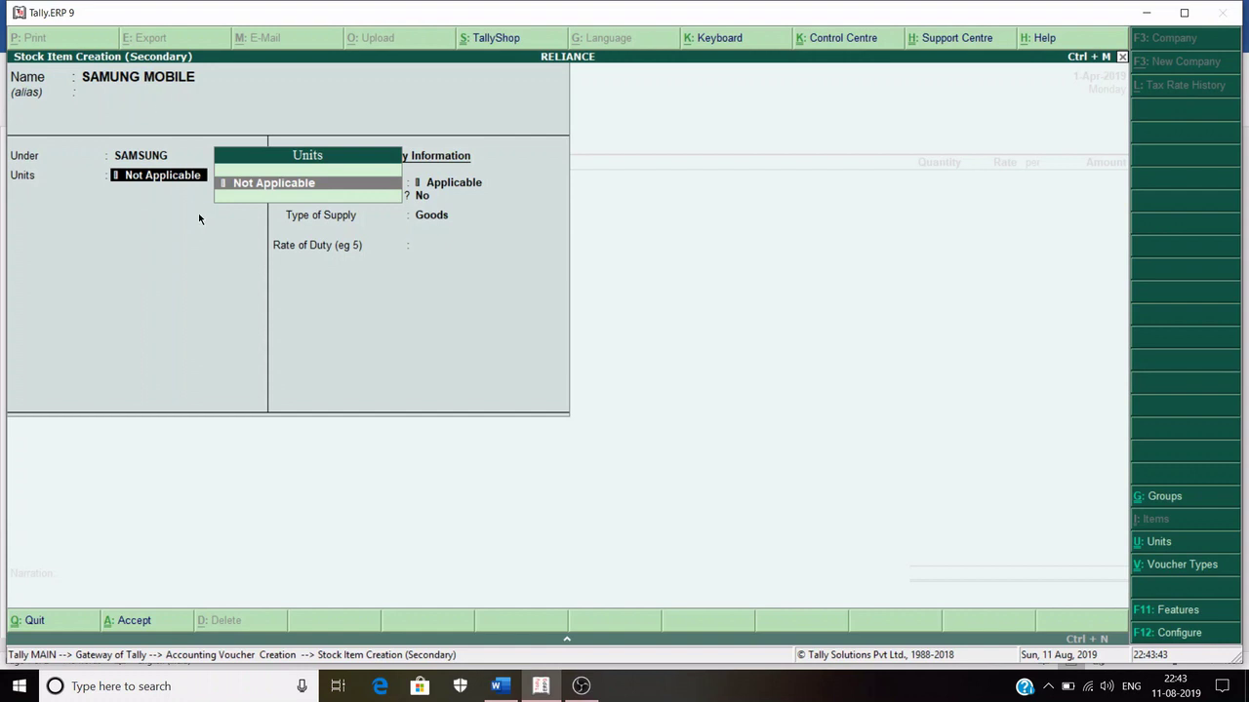
- Create a simple unit NOS. with formal name NUMBERS, UQC Not Applicable and 0 decimal places, and assign it to the stock item
{"action": "key", "text": "alt+c"}
{"action": "type", "text": "NOS"}
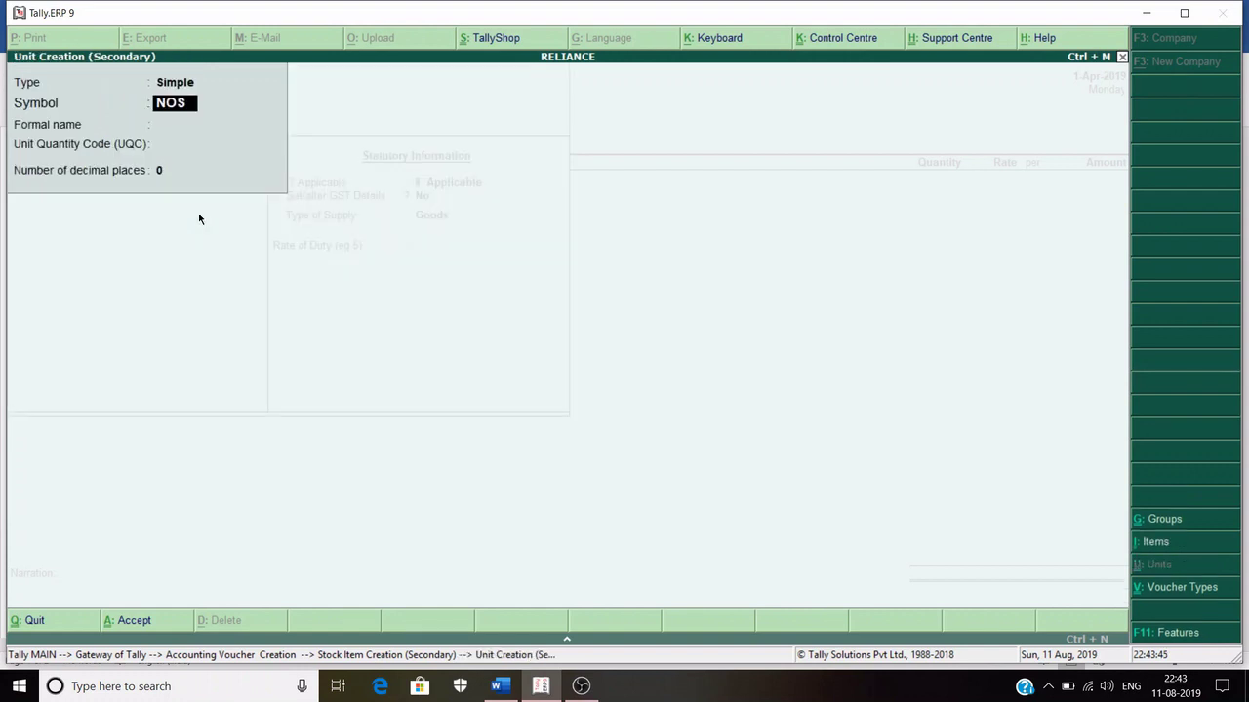
{"action": "type", "text": "."}
{"action": "key", "text": "Return"}
{"action": "type", "text": "N"}
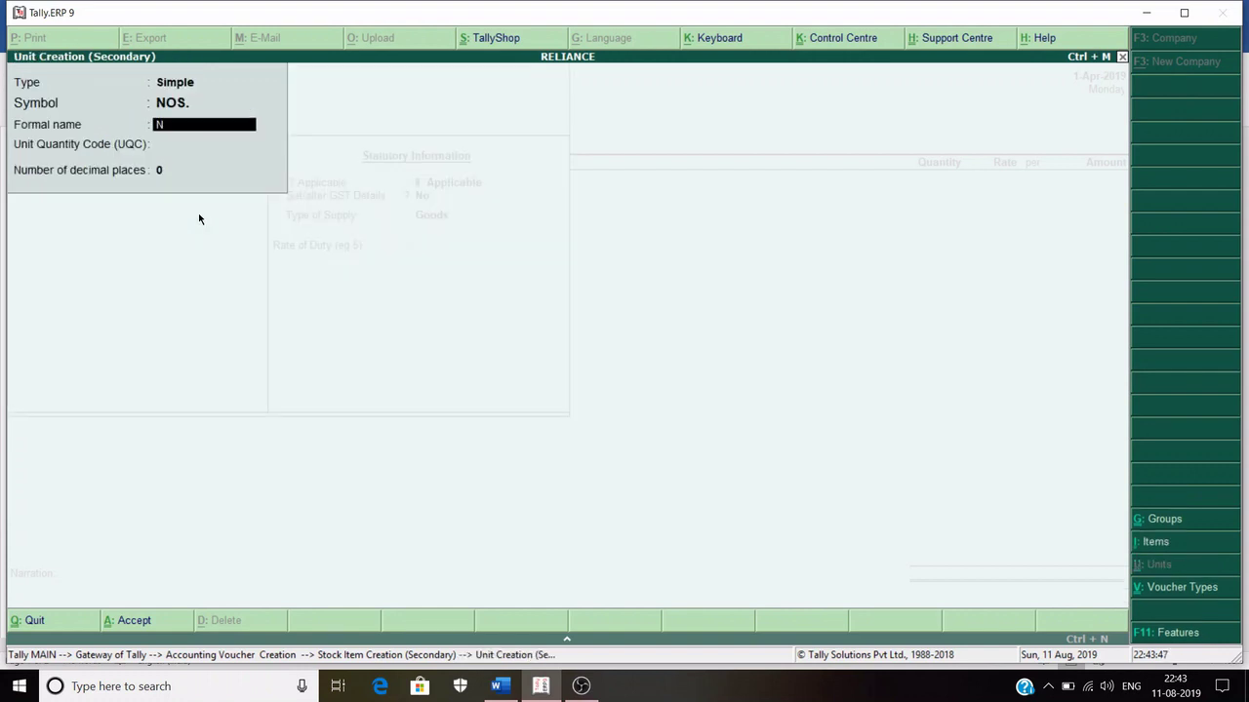
{"action": "type", "text": "UMBERS"}
{"action": "key", "text": "Return"}
{"action": "key", "text": "Return"}
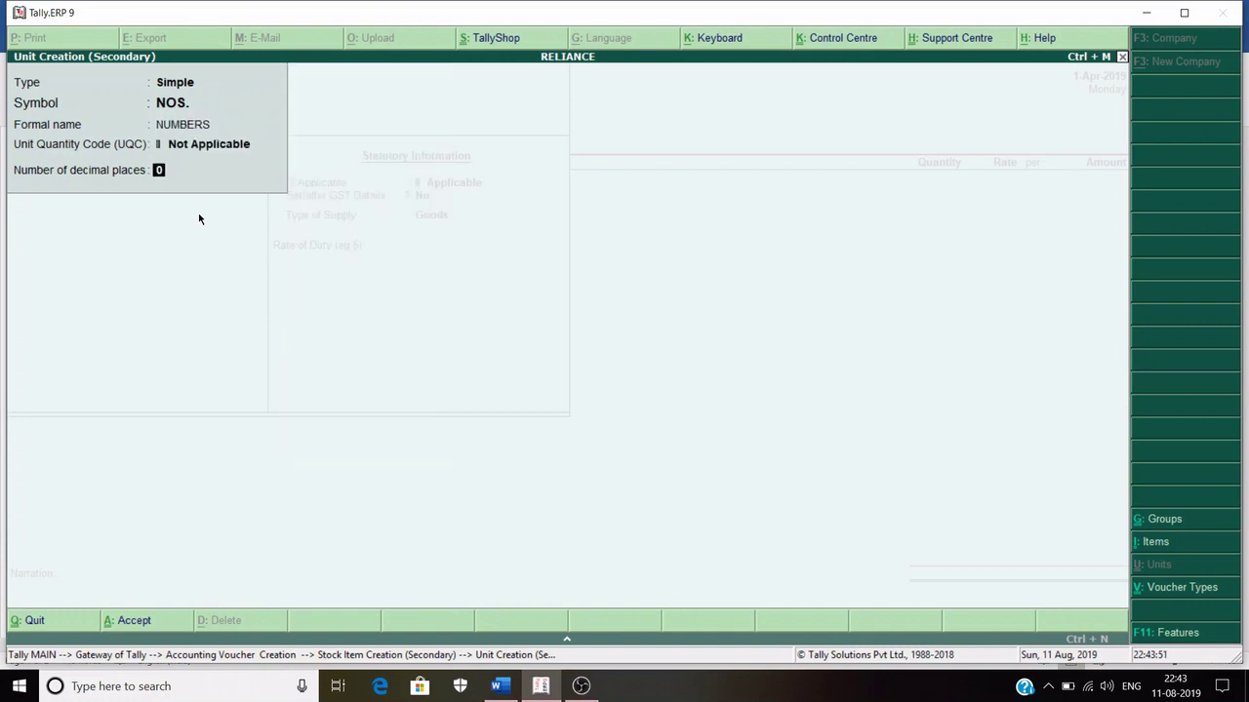
{"action": "key", "text": "Return"}
{"action": "key", "text": "Return"}
{"action": "key", "text": "Return"}
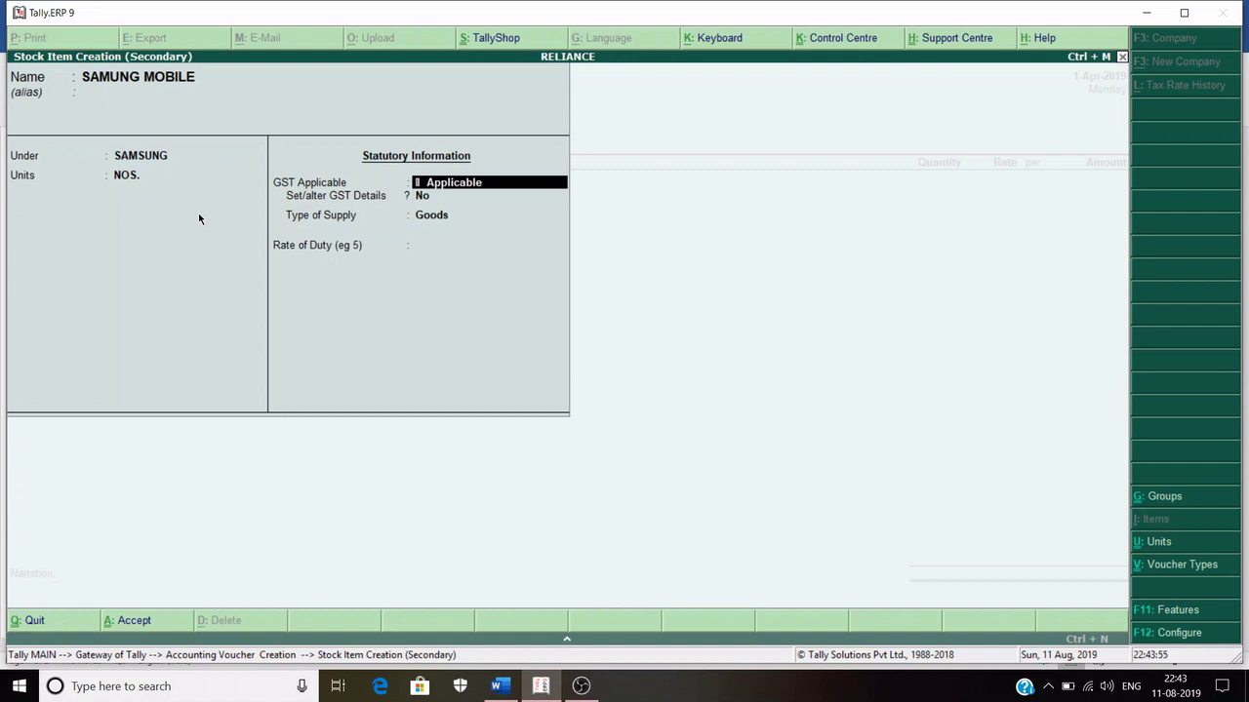
- Keep GST applicable for SAMUNG MOBILE and set its GST details to On Value, Taxable, with 18% integrated tax
{"action": "key", "text": "Return"}
{"action": "type", "text": "y"}
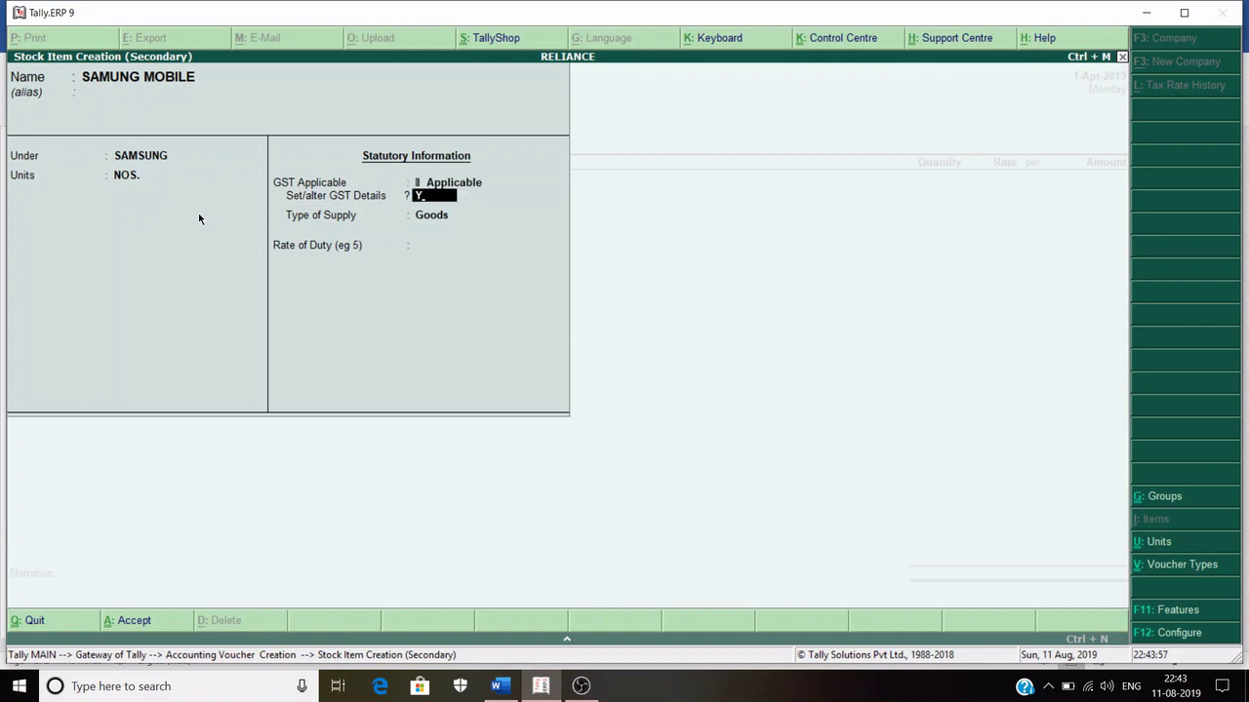
{"action": "type", "text": "es"}
{"action": "key", "text": "Return"}
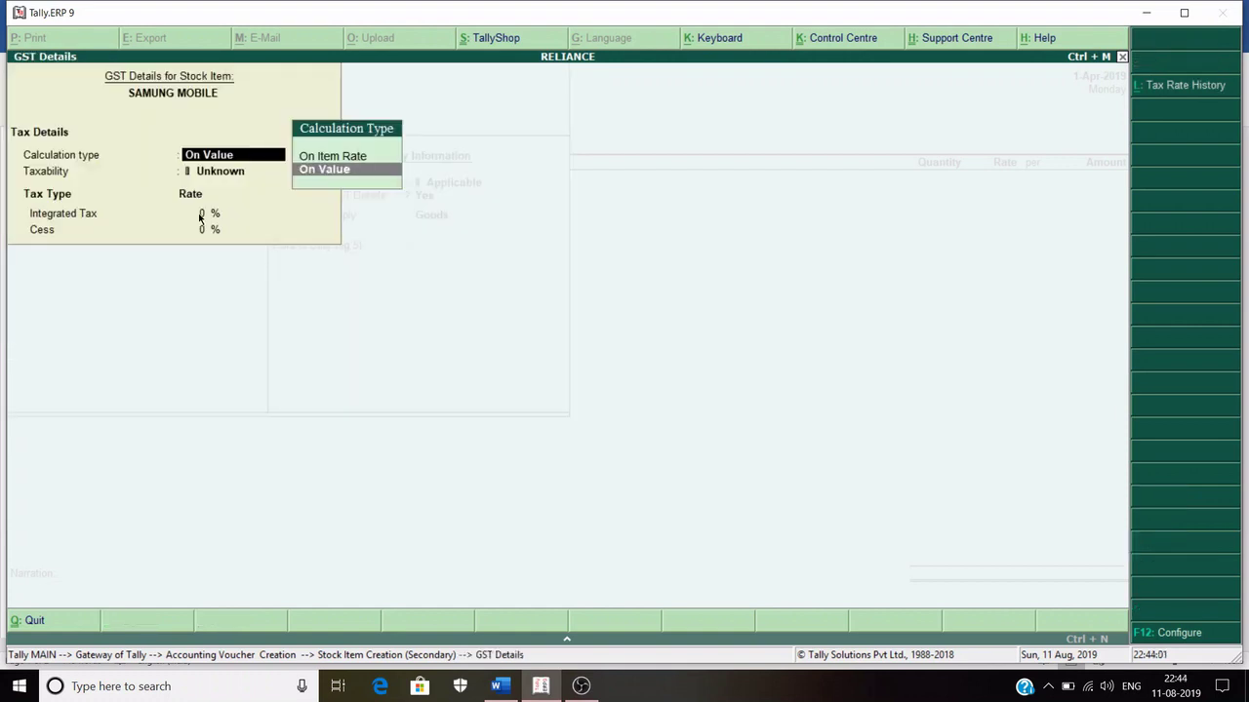
{"action": "key", "text": "Return"}
{"action": "key", "text": "Down"}
{"action": "key", "text": "Down"}
{"action": "key", "text": "Down"}
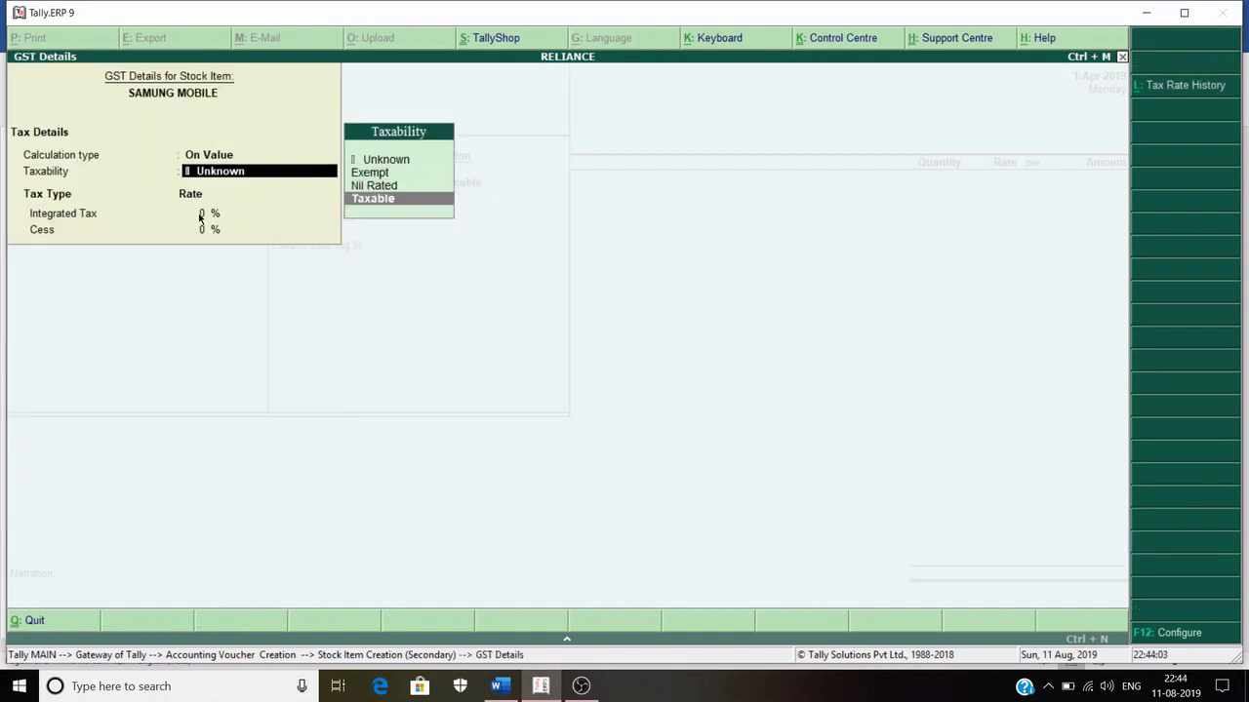
{"action": "key", "text": "Return"}
{"action": "type", "text": "18"}
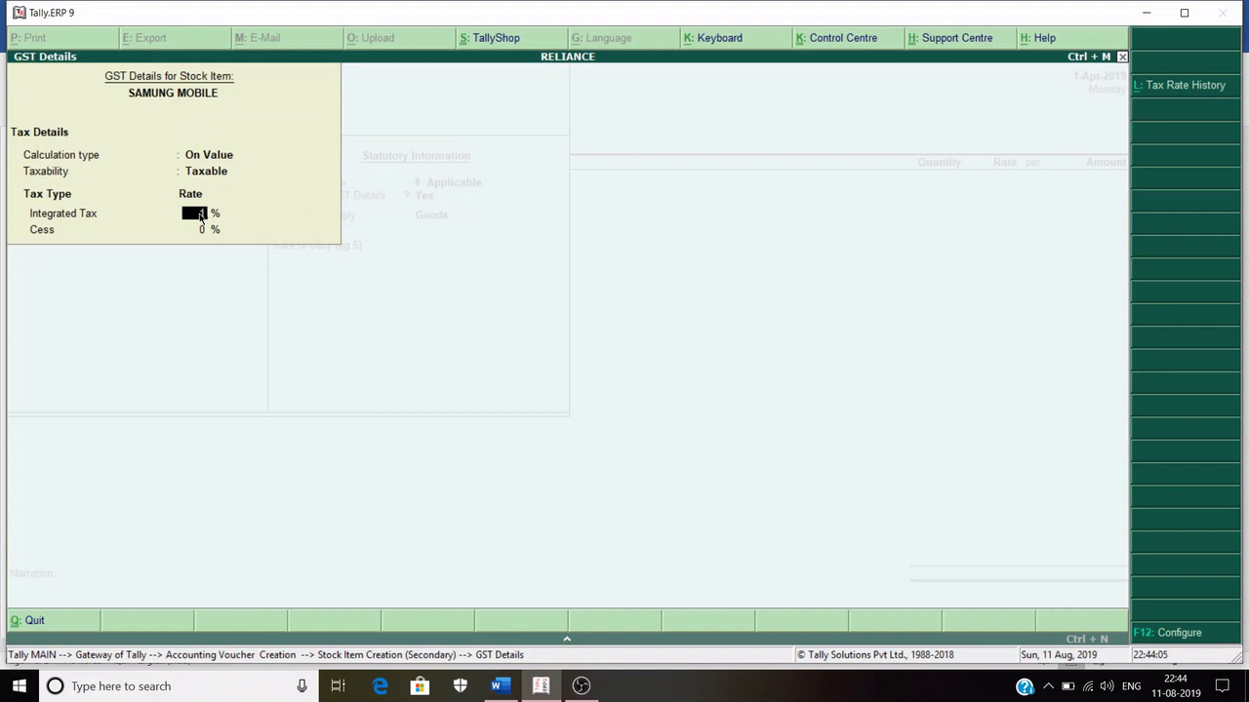
{"action": "key", "text": "Return"}
{"action": "key", "text": "Return"}
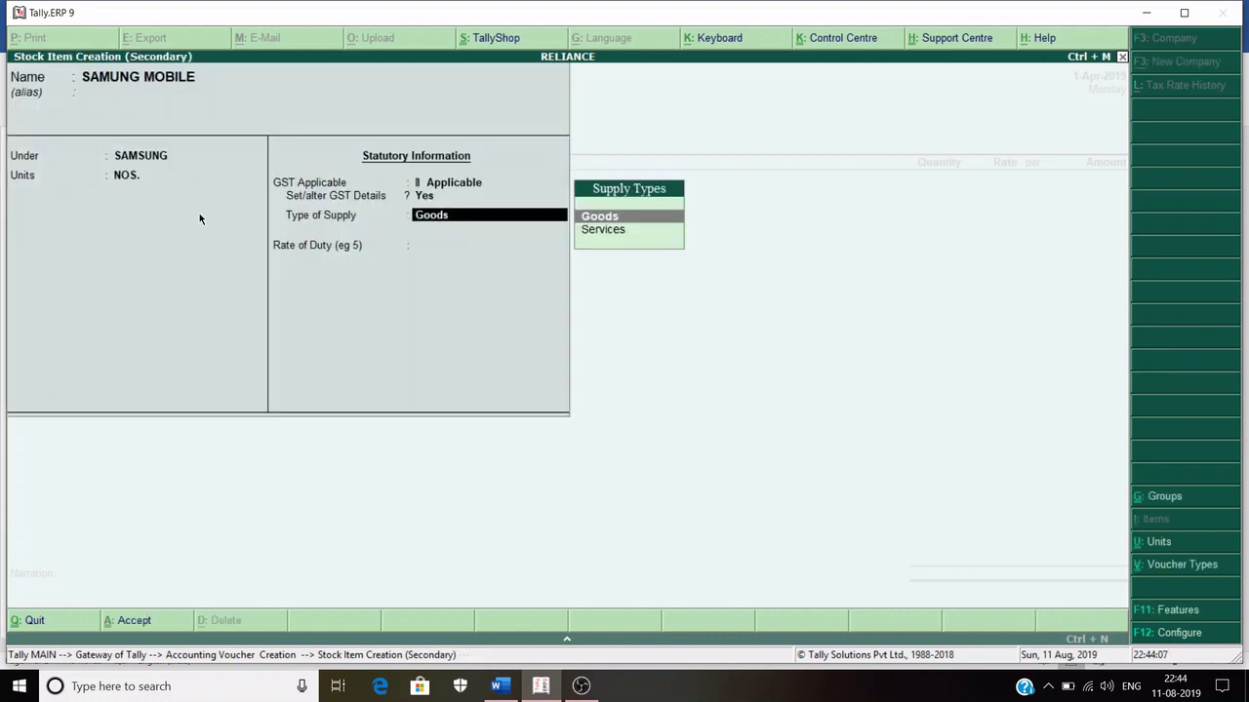
- Keep Goods as the type of supply, leave the rate of duty at 0, and save the stock item
{"action": "key", "text": "Return"}
{"action": "key", "text": "Return"}
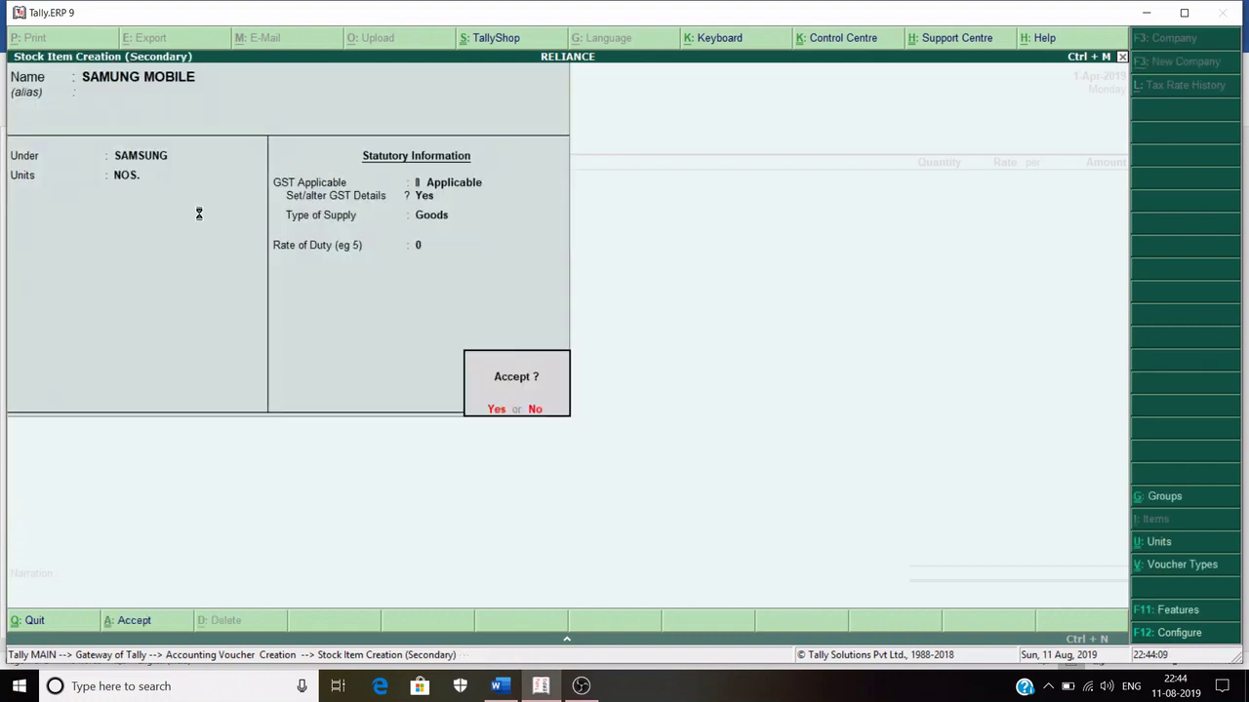
{"action": "key", "text": "Return"}
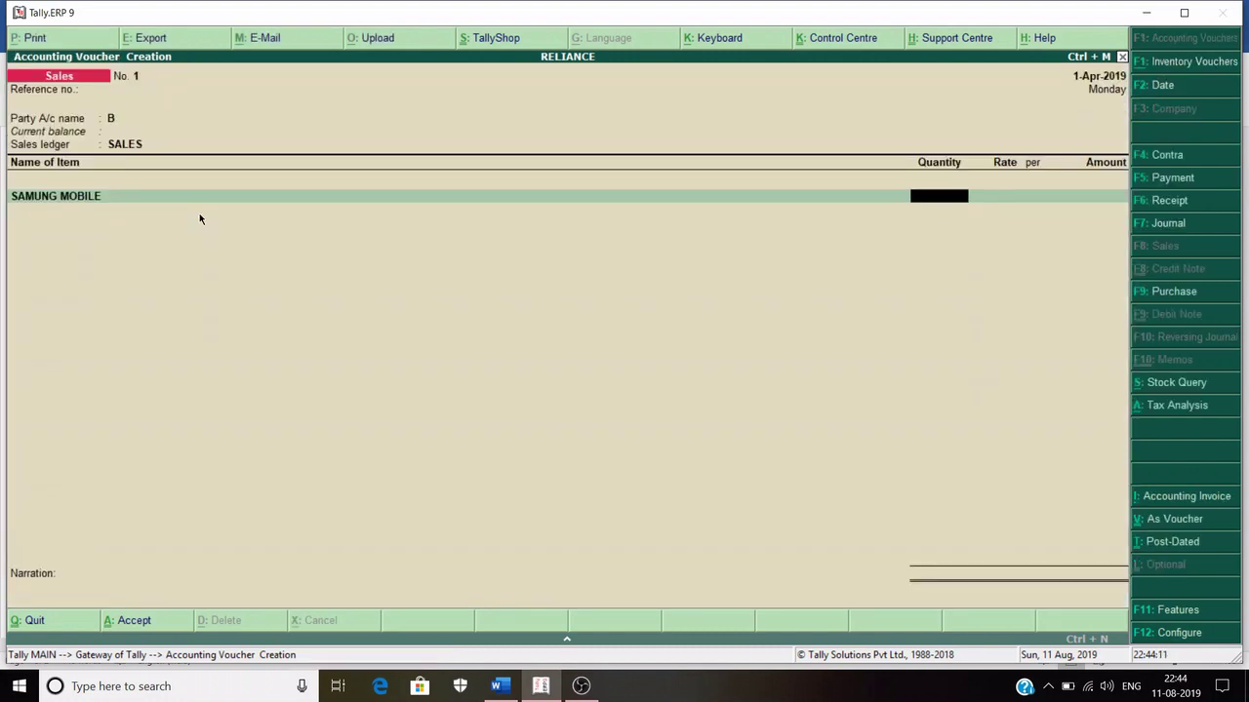
- Enter 20 NOS. of SAMUNG MOBILE at a rate of 25,000 each in the sales voucher and accept the line amount
{"action": "type", "text": "20"}
{"action": "key", "text": "Return"}
{"action": "key", "text": "Return"}
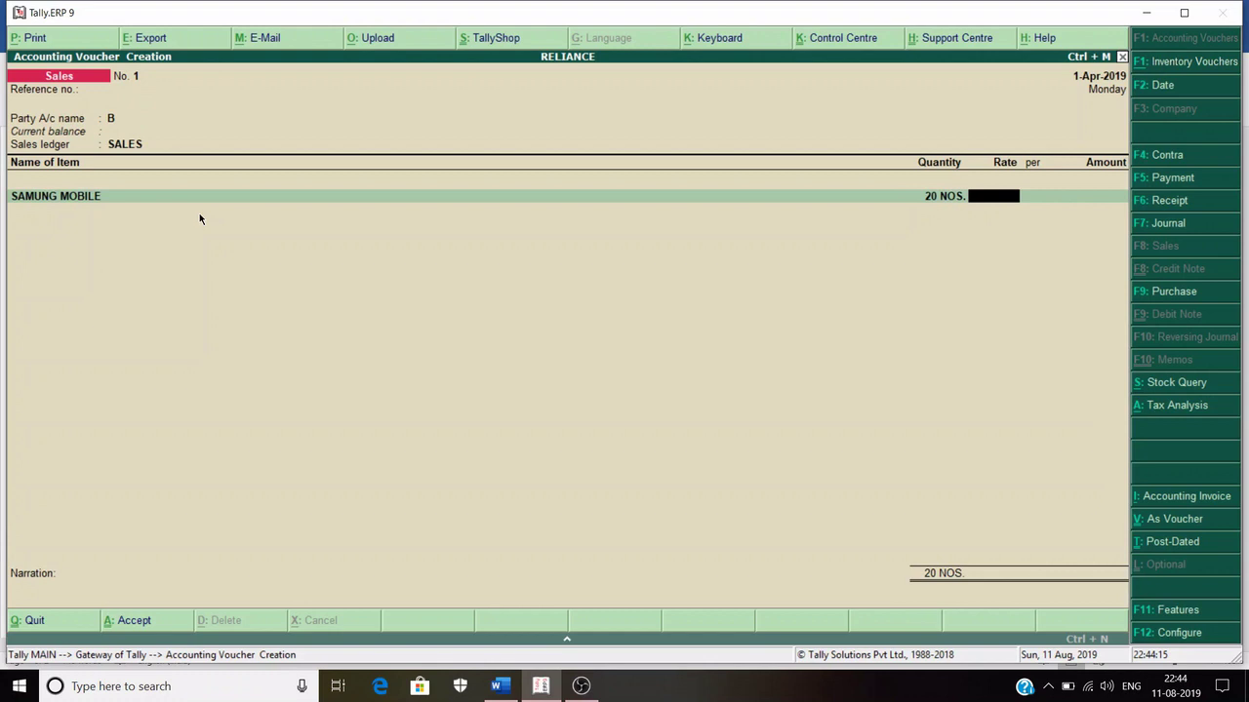
{"action": "type", "text": "25000"}
{"action": "key", "text": "Return"}
{"action": "key", "text": "Return"}
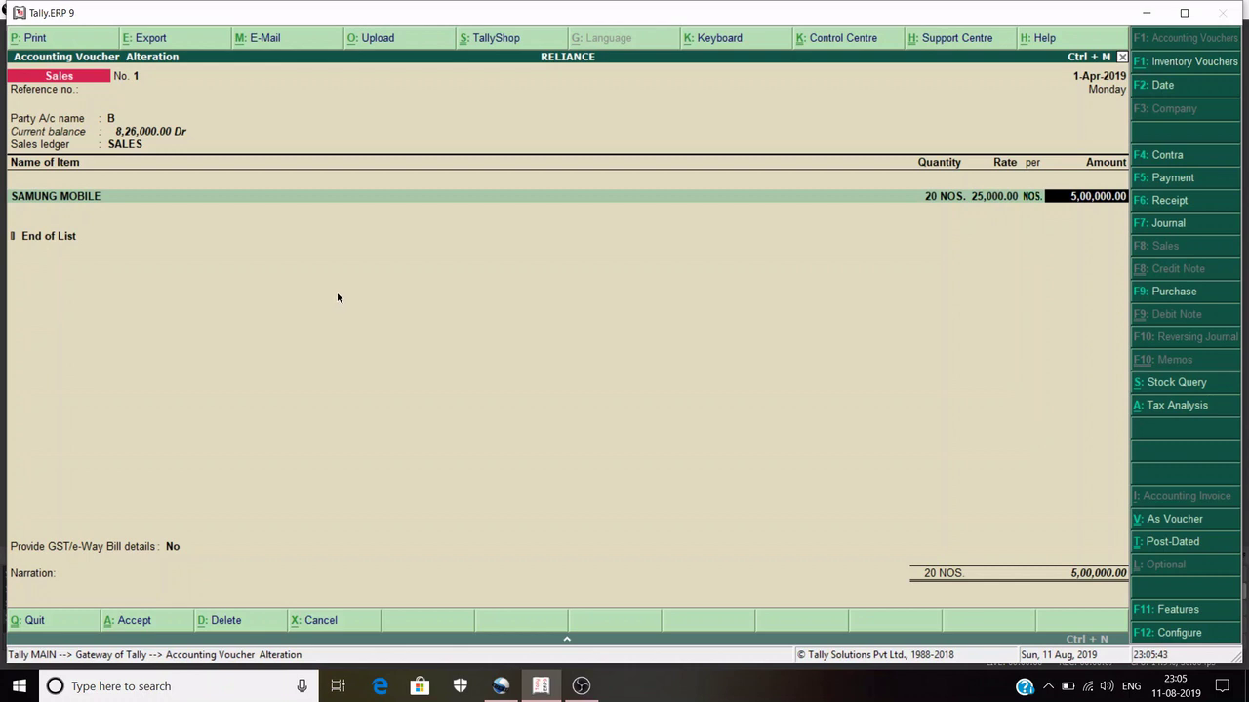
{"action": "key", "text": "Return"}
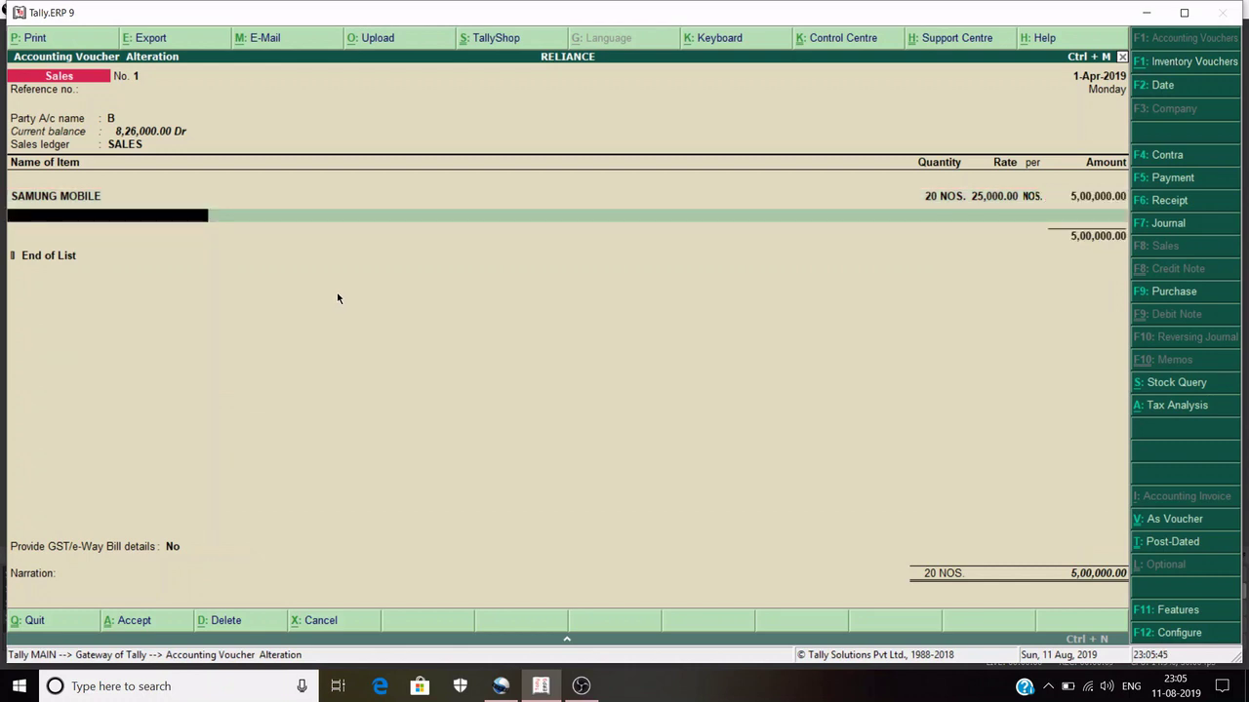
- Start creating a new stock item named OPPO with no alias for the second line of the sales voucher
{"action": "key", "text": "alt+c"}
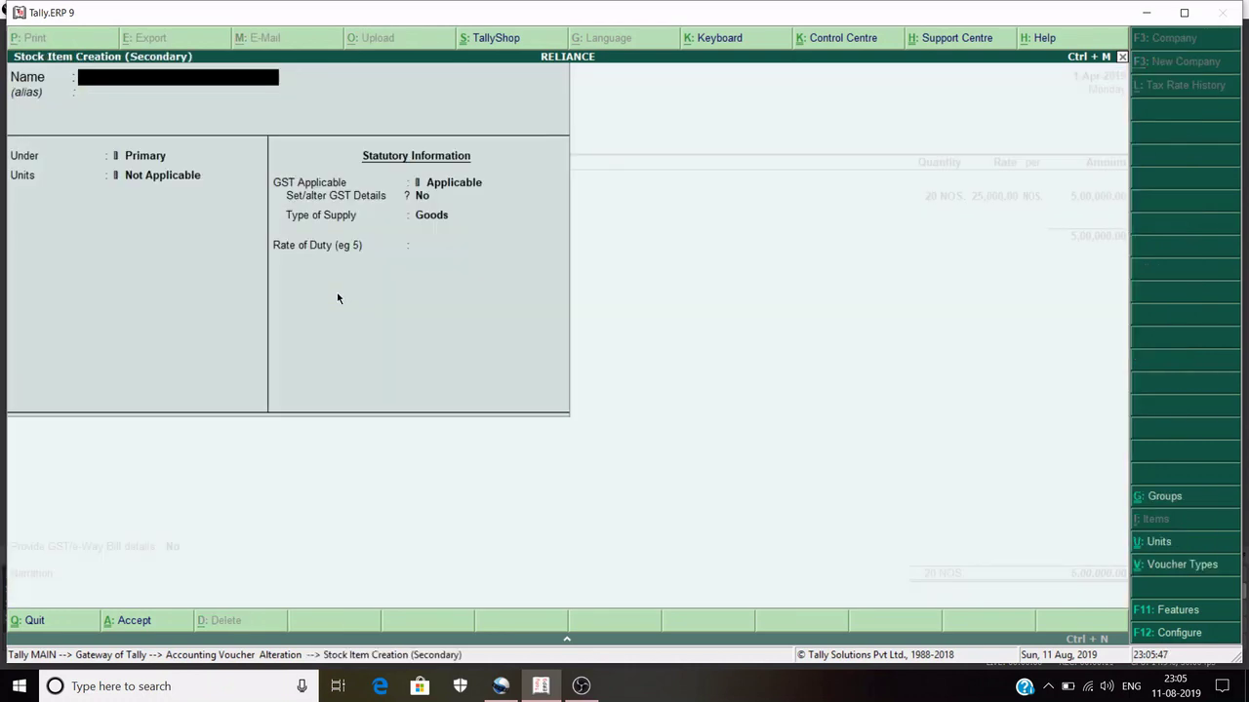
{"action": "type", "text": "OPPO"}
{"action": "key", "text": "Return"}
{"action": "key", "text": "Return"}
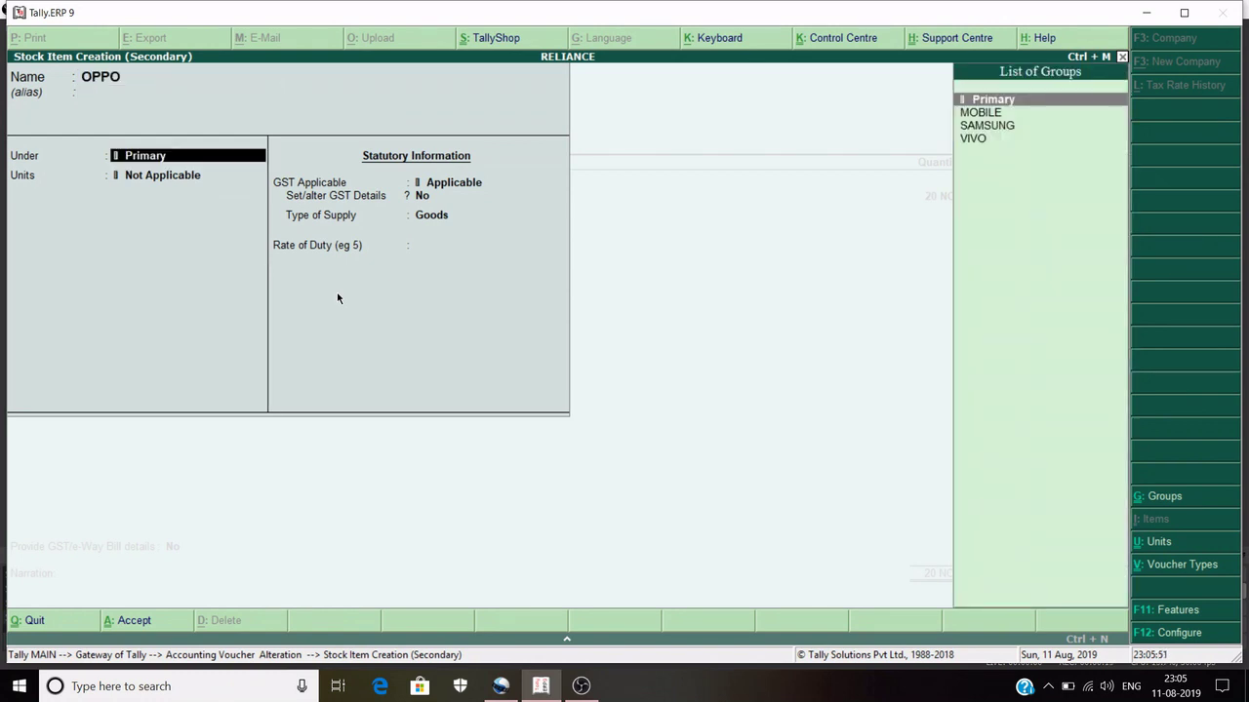
- Create a stock group OPPO for the new item under MOBILE, with quantities of items added set to Yes
{"action": "key", "text": "alt+c"}
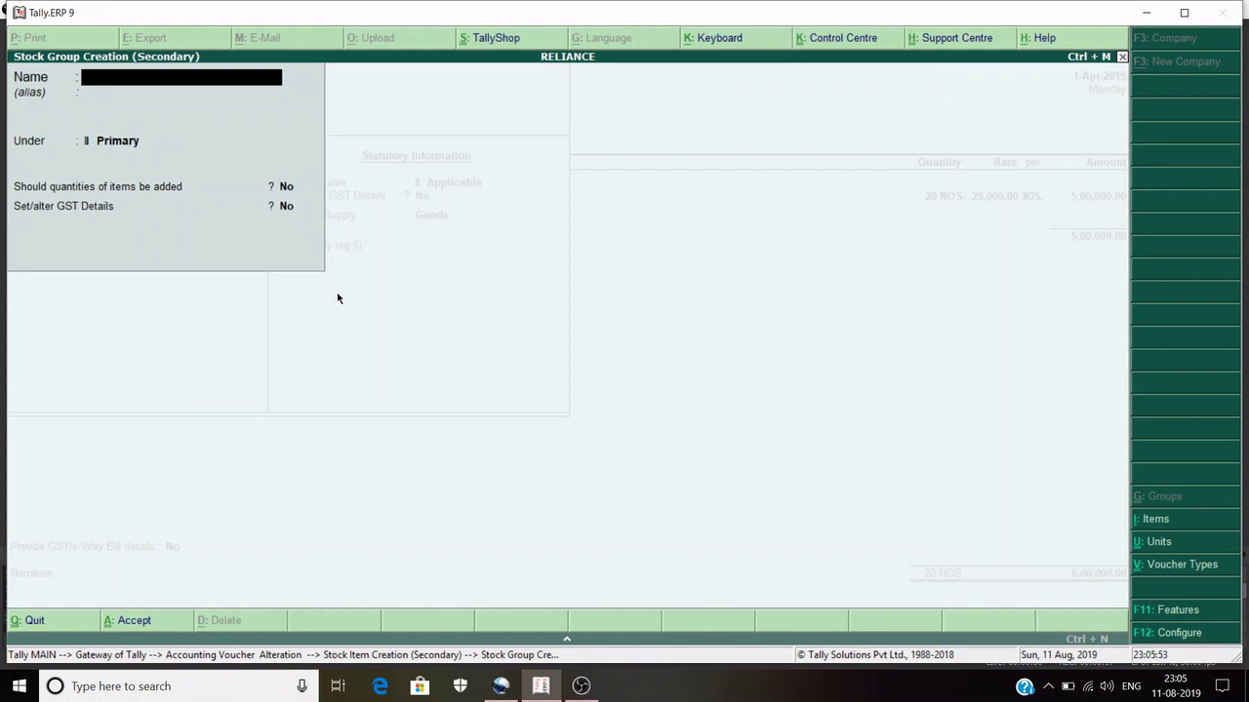
{"action": "type", "text": "OPPO"}
{"action": "key", "text": "Return"}
{"action": "key", "text": "Return"}
{"action": "key", "text": "Down"}
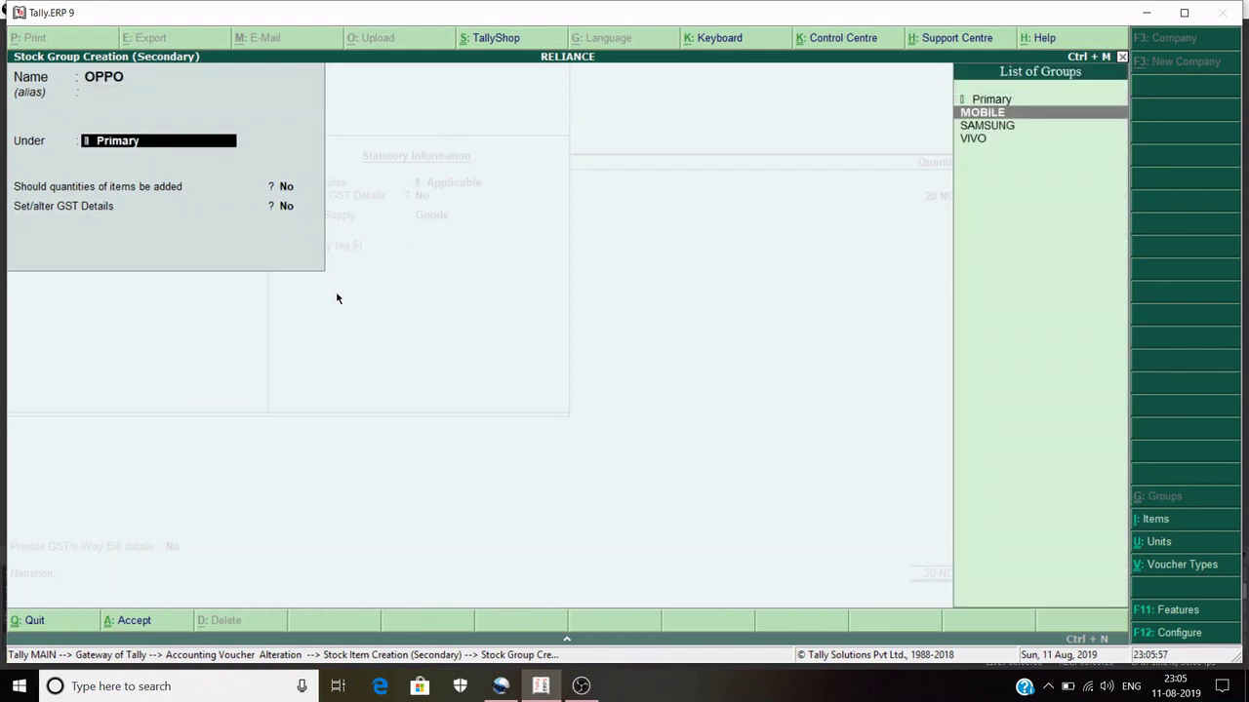
{"action": "key", "text": "Return"}
{"action": "key", "text": "y"}
{"action": "key", "text": "Return"}
- Set the OPPO stock group's GST details to Taxable with 18% integrated tax and 0% cess, and save the group
{"action": "key", "text": "y"}
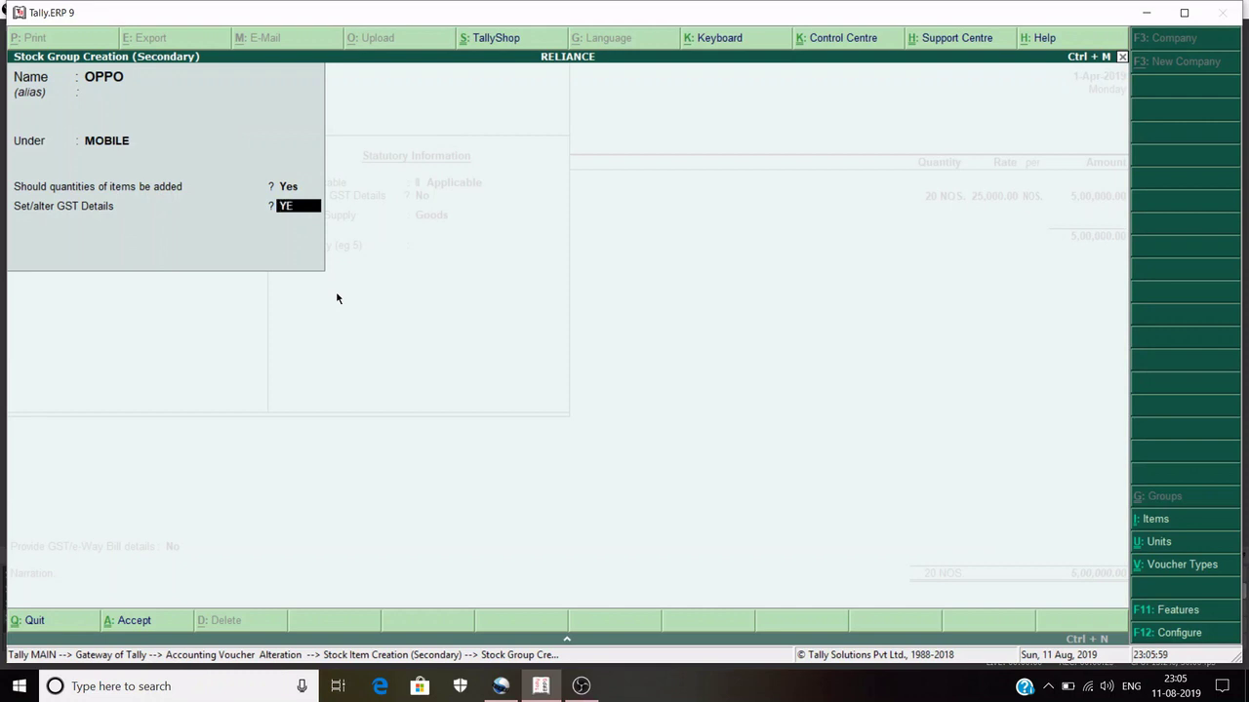
{"action": "key", "text": "Return"}
{"action": "key", "text": "Down"}
{"action": "key", "text": "Down"}
{"action": "key", "text": "Down"}
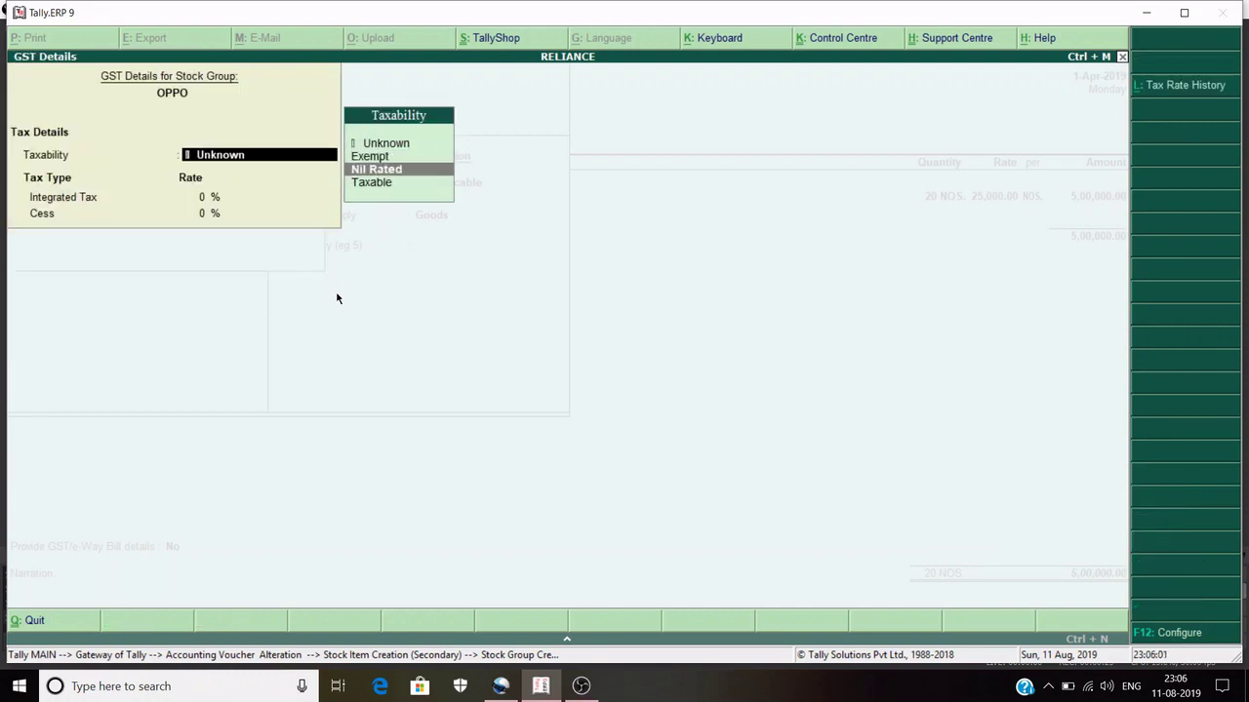
{"action": "key", "text": "Return"}
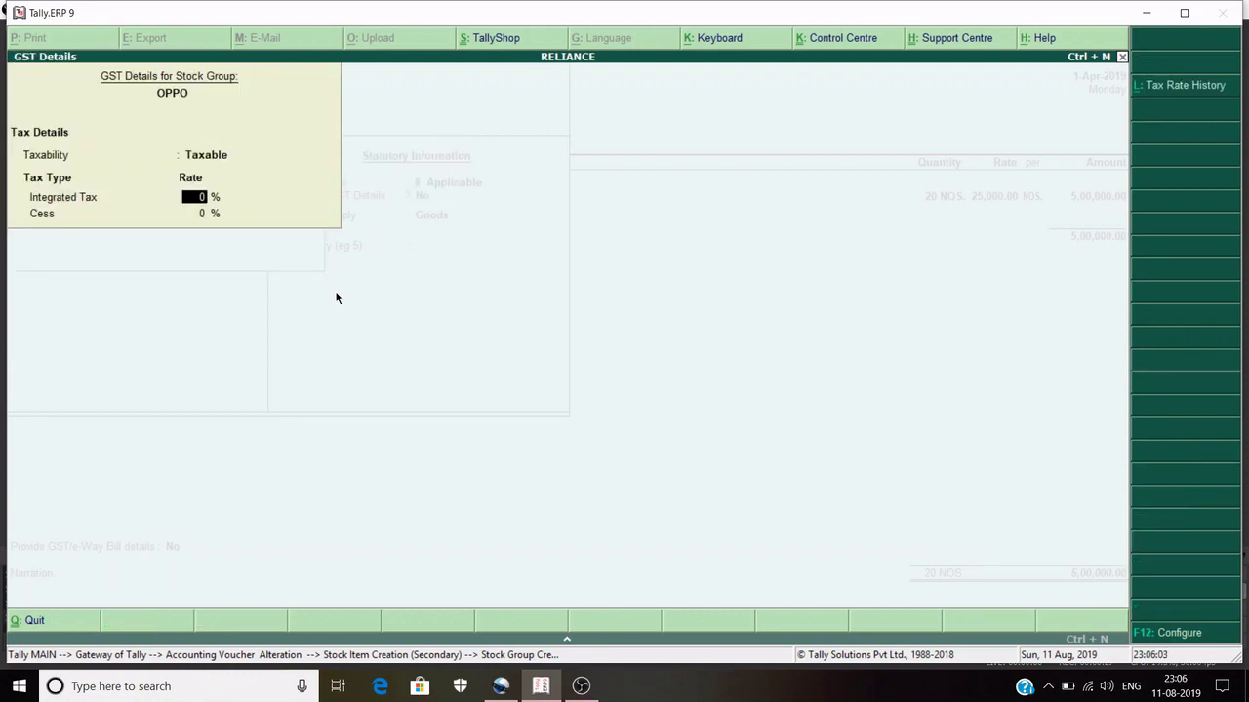
{"action": "type", "text": "18"}
{"action": "key", "text": "Return"}
{"action": "key", "text": "Return"}
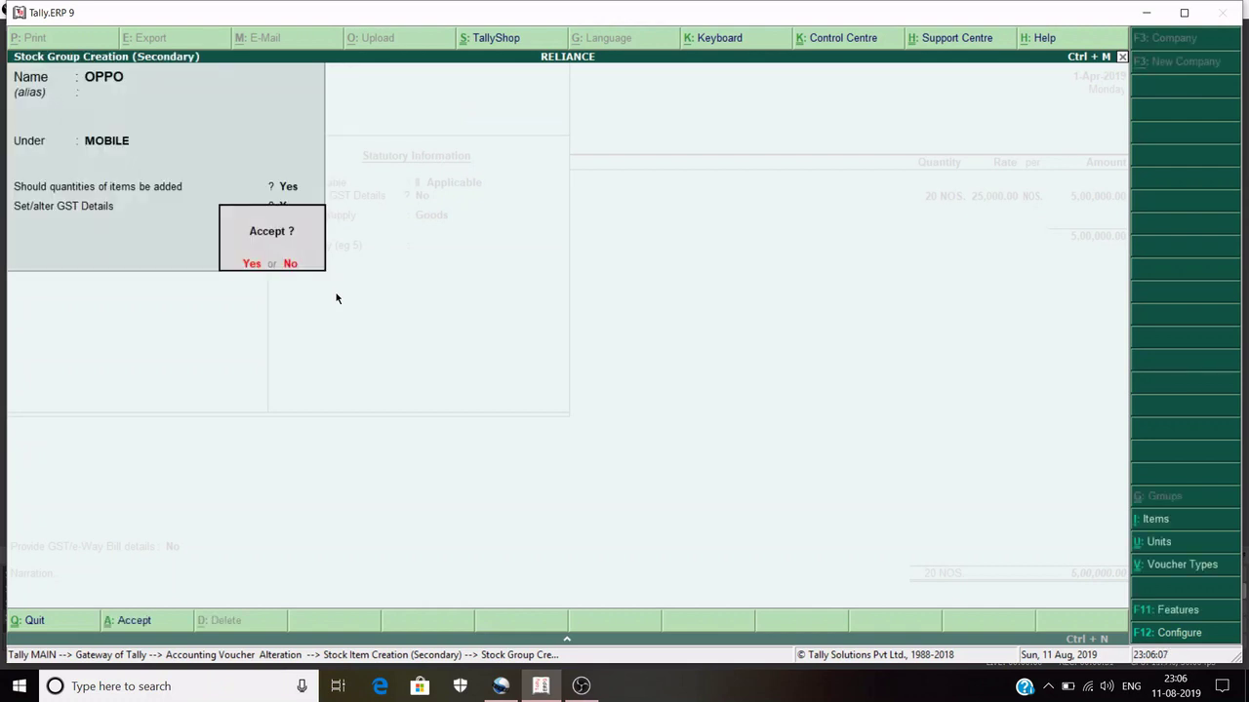
{"action": "key", "text": "Return"}
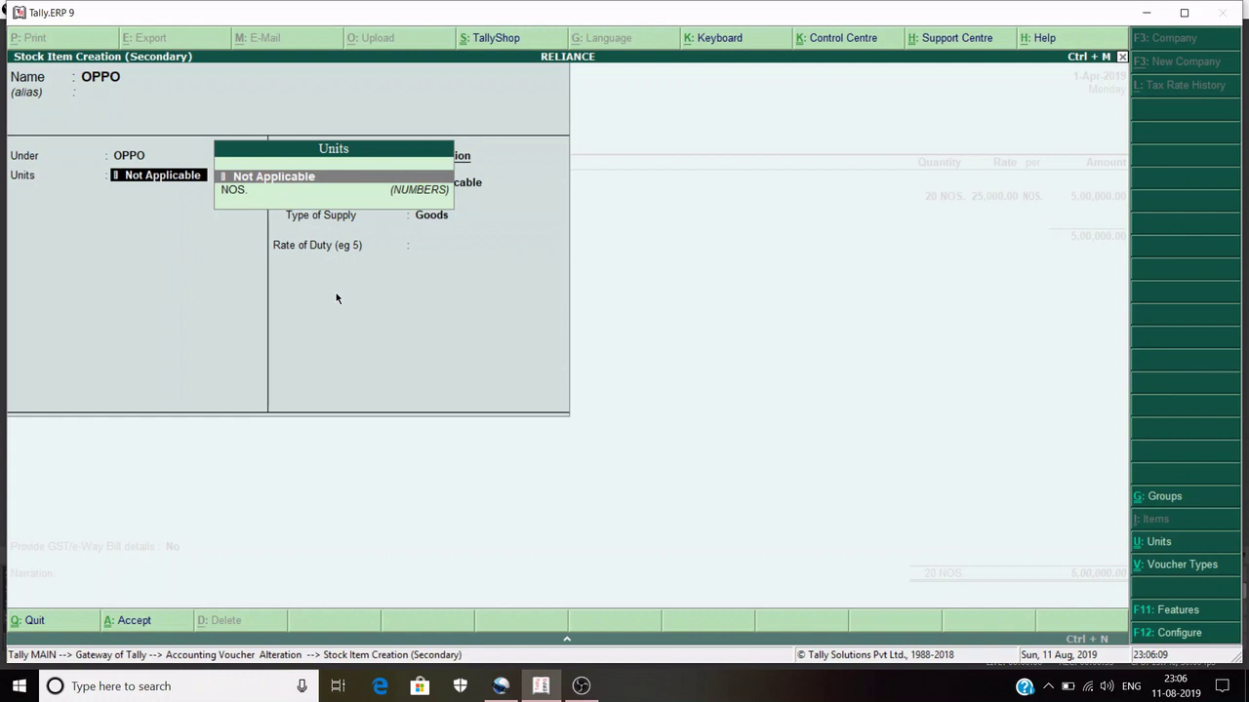
- Assign the unit NOS. to the OPPO stock item and keep GST applicable
{"action": "key", "text": "Down"}
{"action": "key", "text": "Return"}
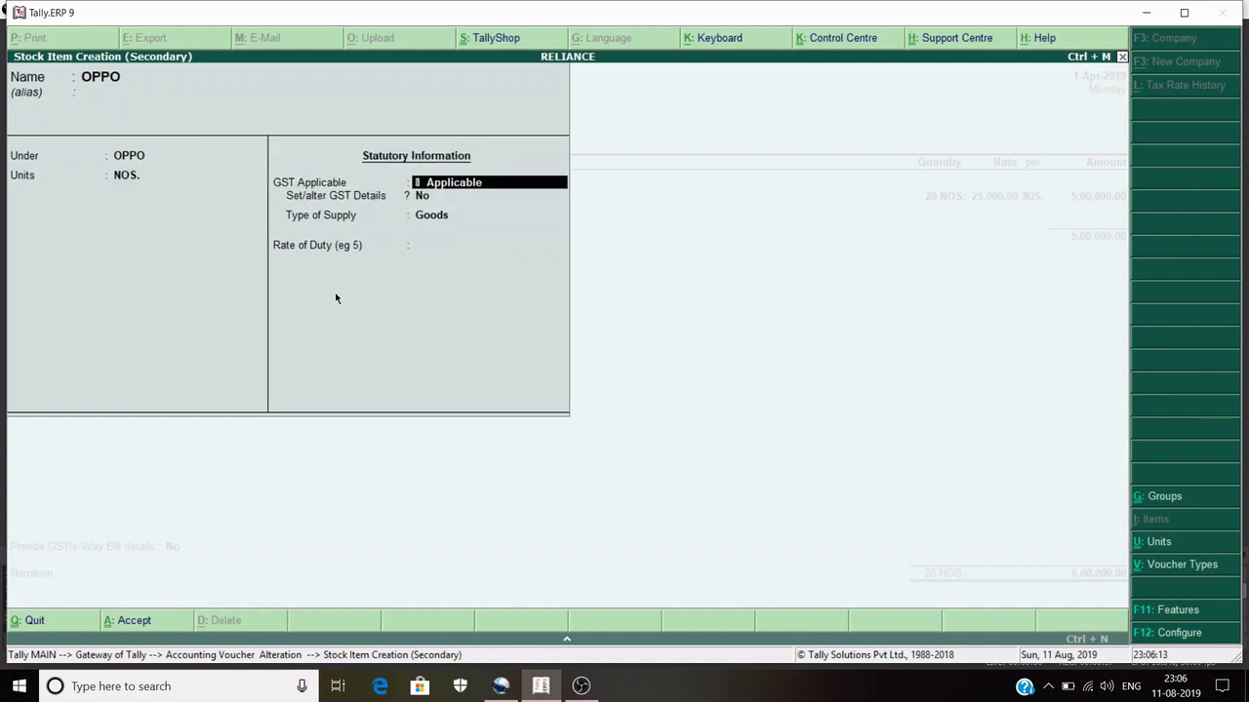
{"action": "key", "text": "Return"}
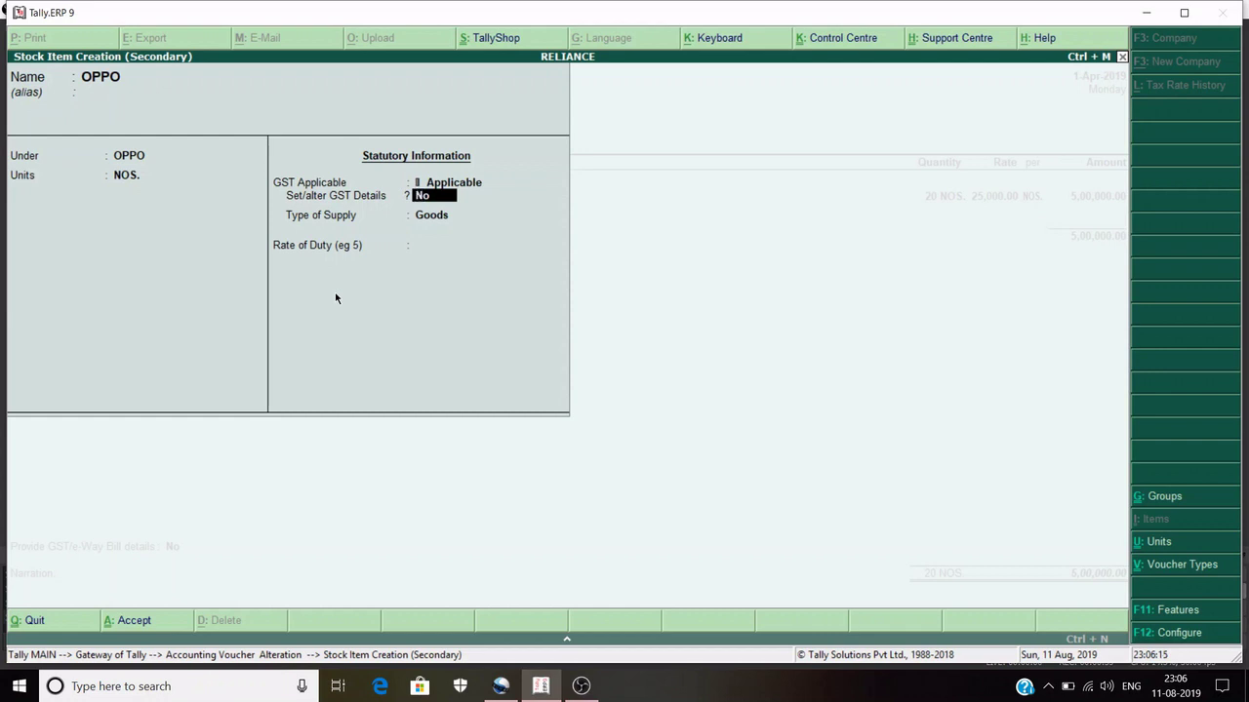
- Set the OPPO item's GST details to On Value, Taxable, with 18% integrated tax and 0% cess
{"action": "type", "text": "yes"}
{"action": "key", "text": "Return"}
{"action": "key", "text": "Return"}
{"action": "key", "text": "Down"}
{"action": "key", "text": "Down"}
{"action": "key", "text": "Down"}
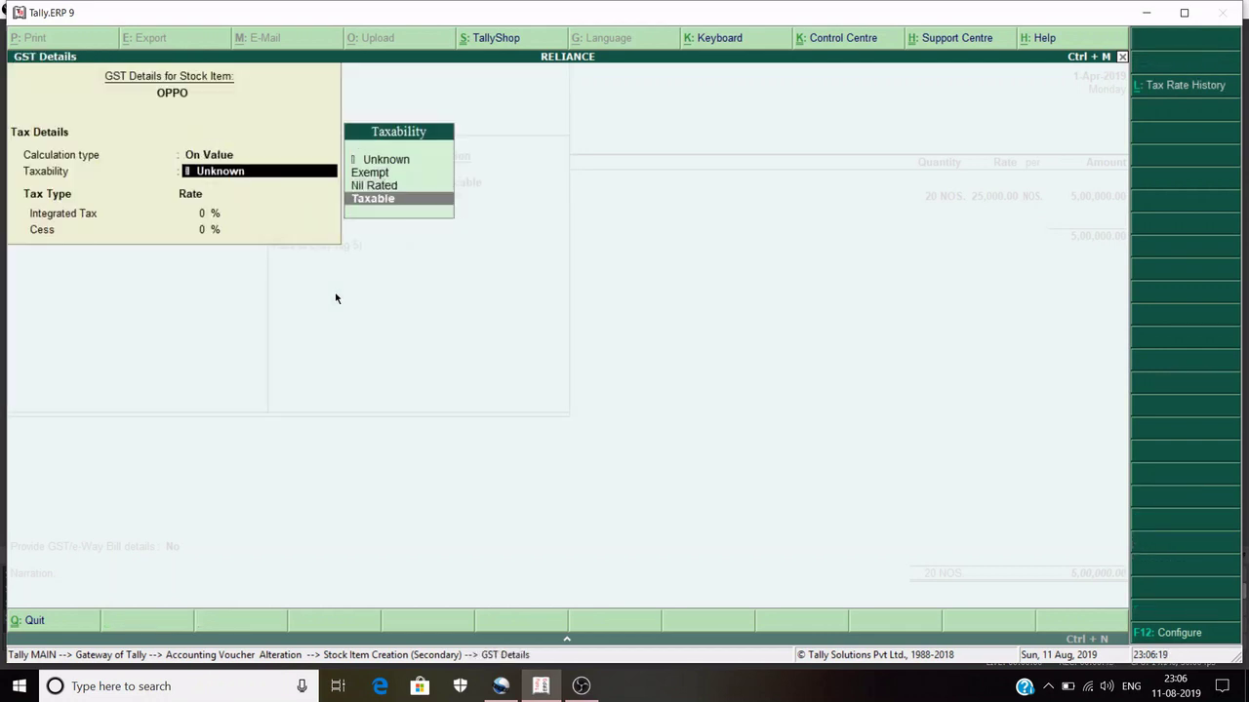
{"action": "key", "text": "Return"}
{"action": "type", "text": "118"}
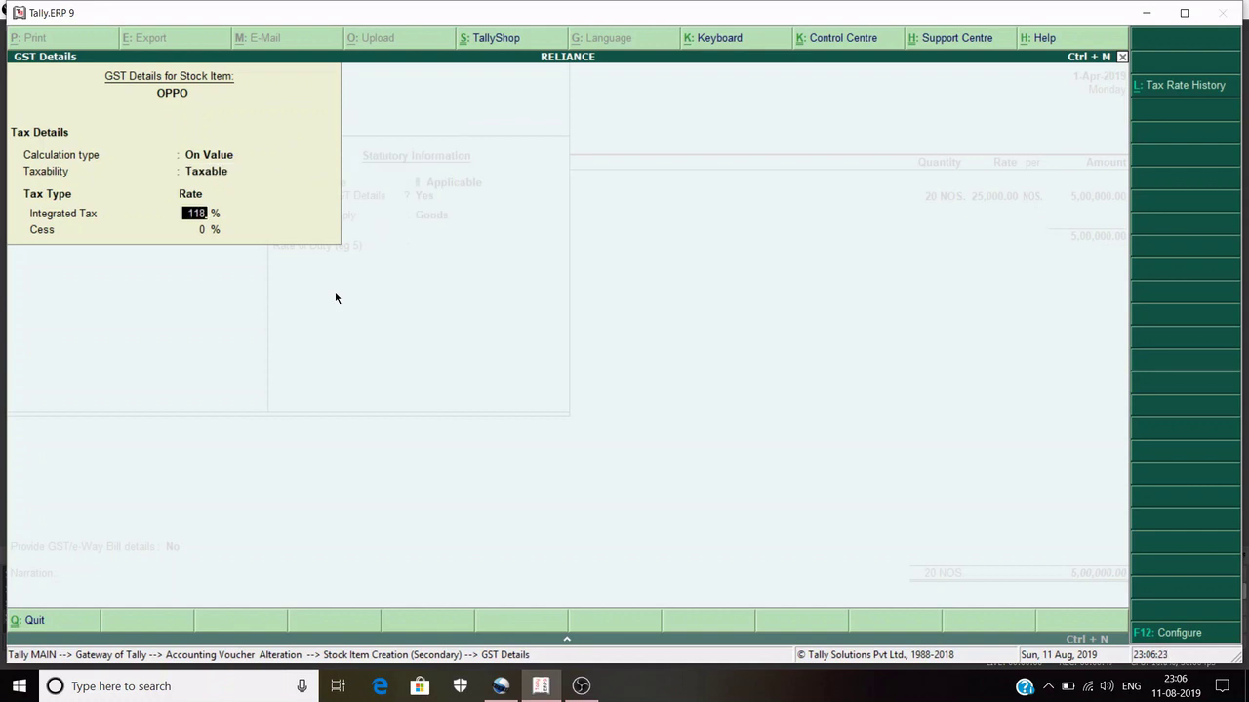
{"action": "key", "text": "BackSpace"}
{"action": "key", "text": "BackSpace"}
{"action": "type", "text": "8"}
{"action": "key", "text": "Return"}
{"action": "key", "text": "Return"}
- Keep Goods as the OPPO item's type of supply, leave the rate of duty blank, and save the item
{"action": "key", "text": "Return"}
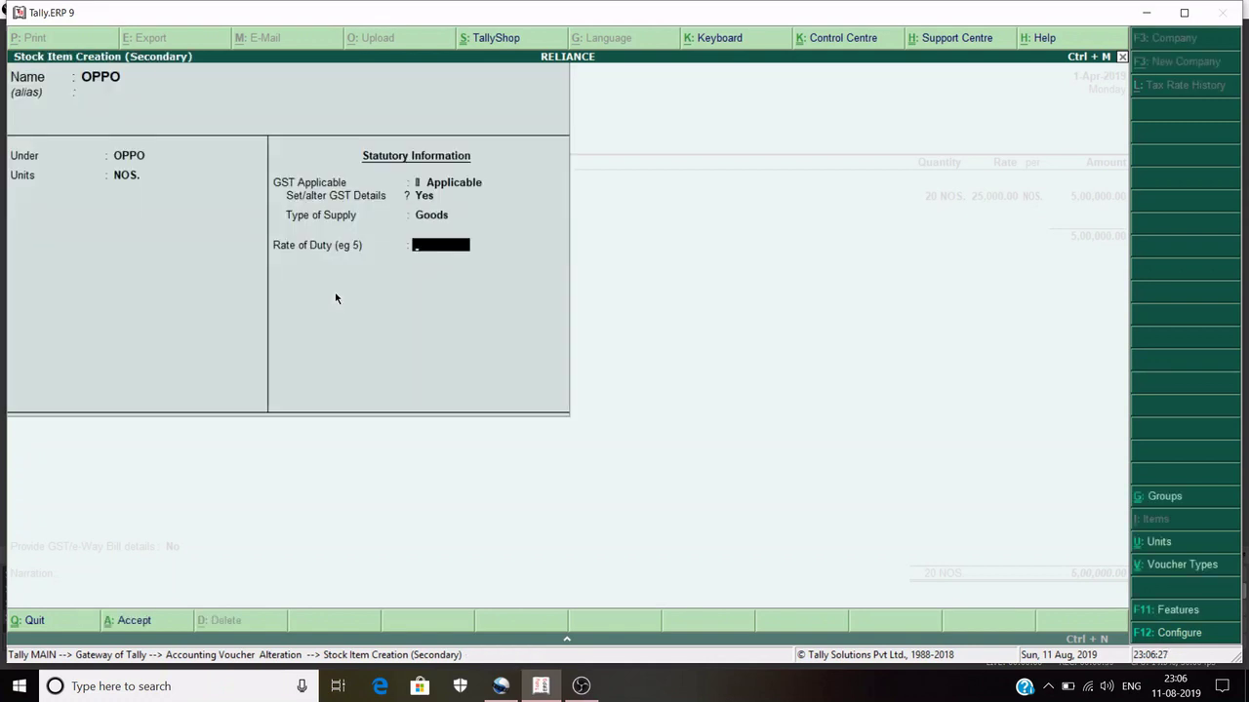
{"action": "key", "text": "Return"}
{"action": "key", "text": "Return"}
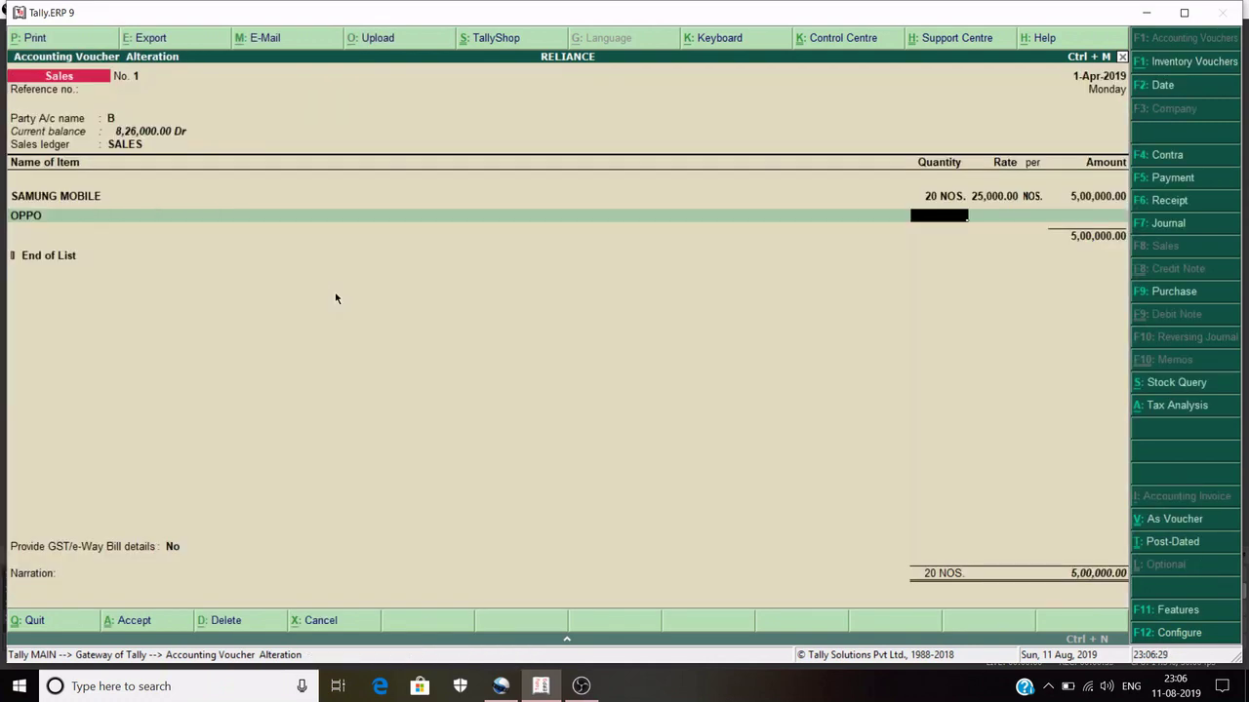
- Enter 10 NOS. of OPPO at a rate of 20,000 each in the sales voucher and accept the line amount
{"action": "type", "text": "10"}
{"action": "key", "text": "Return"}
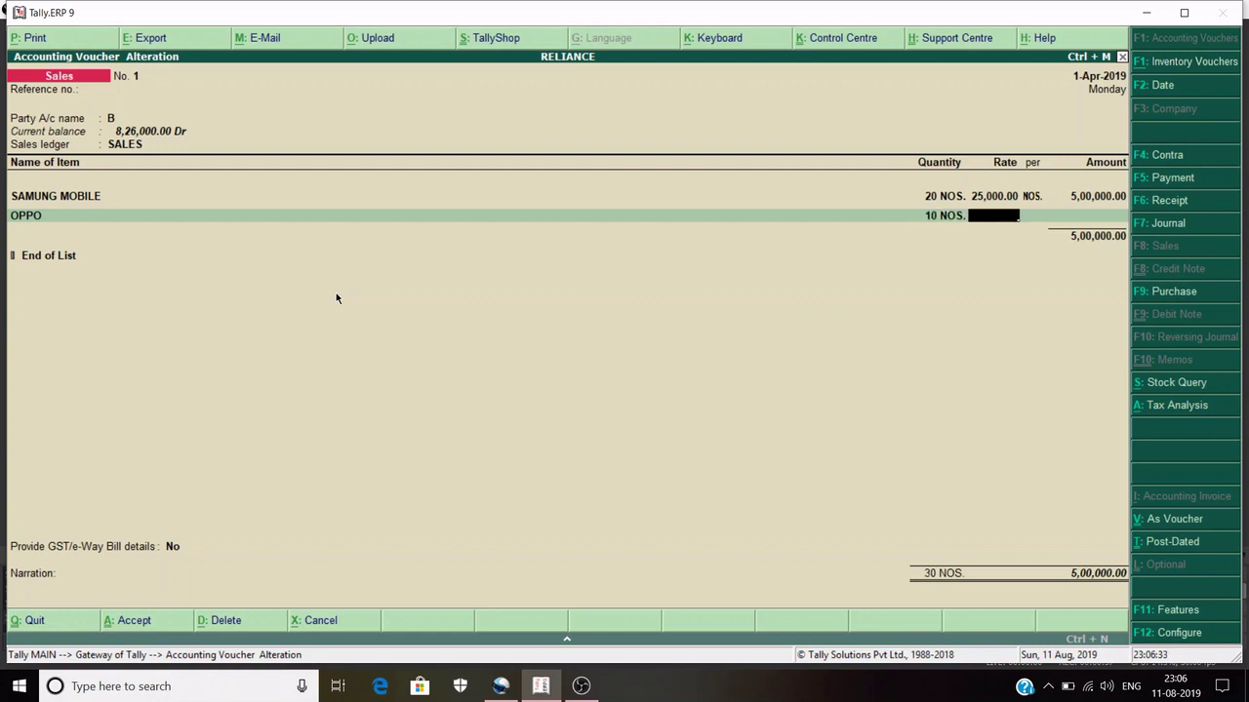
{"action": "type", "text": "20000"}
{"action": "key", "text": "Return"}
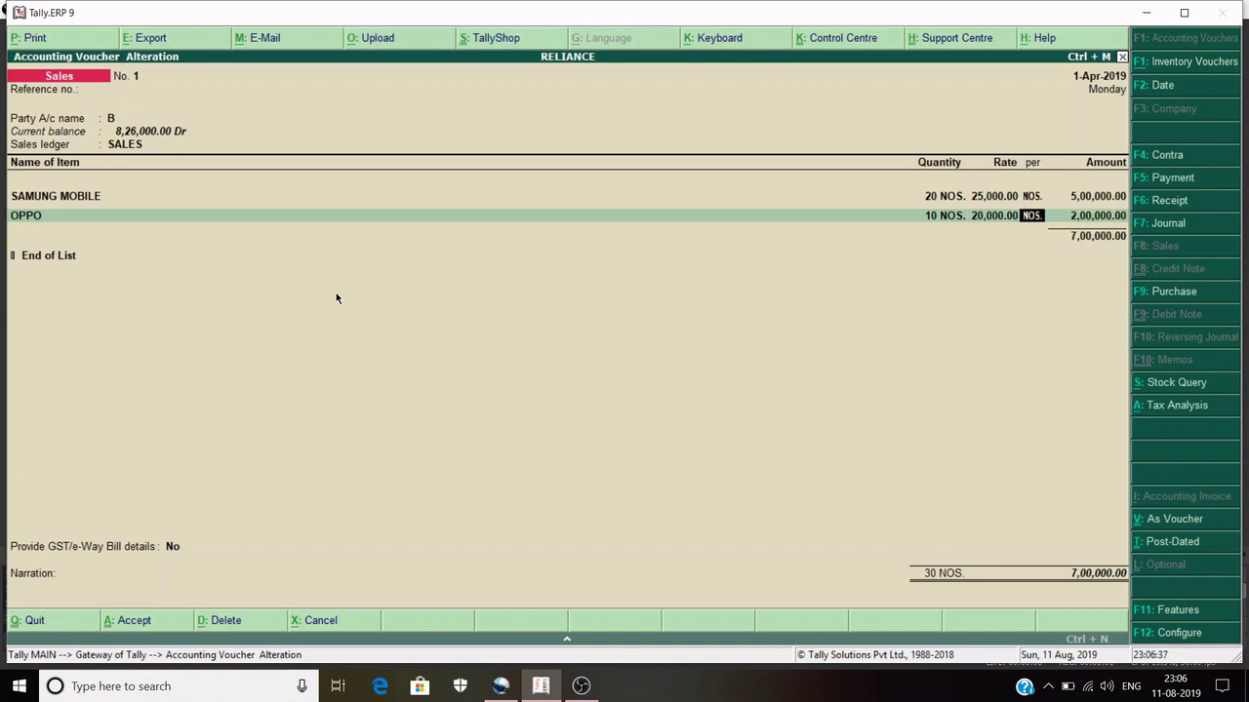
{"action": "key", "text": "Return"}
{"action": "key", "text": "Return"}
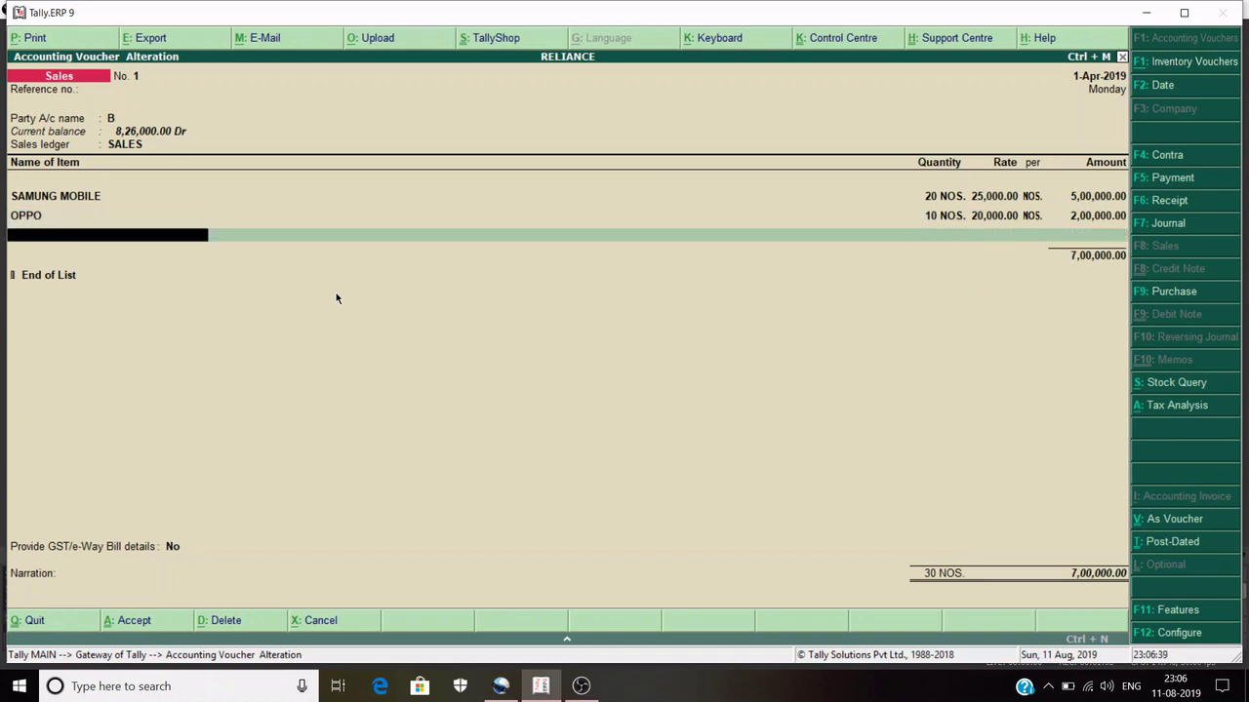
- End the item list and add the CGST and SGST ledgers with their calculated amounts to the sales voucher
{"action": "key", "text": "Return"}
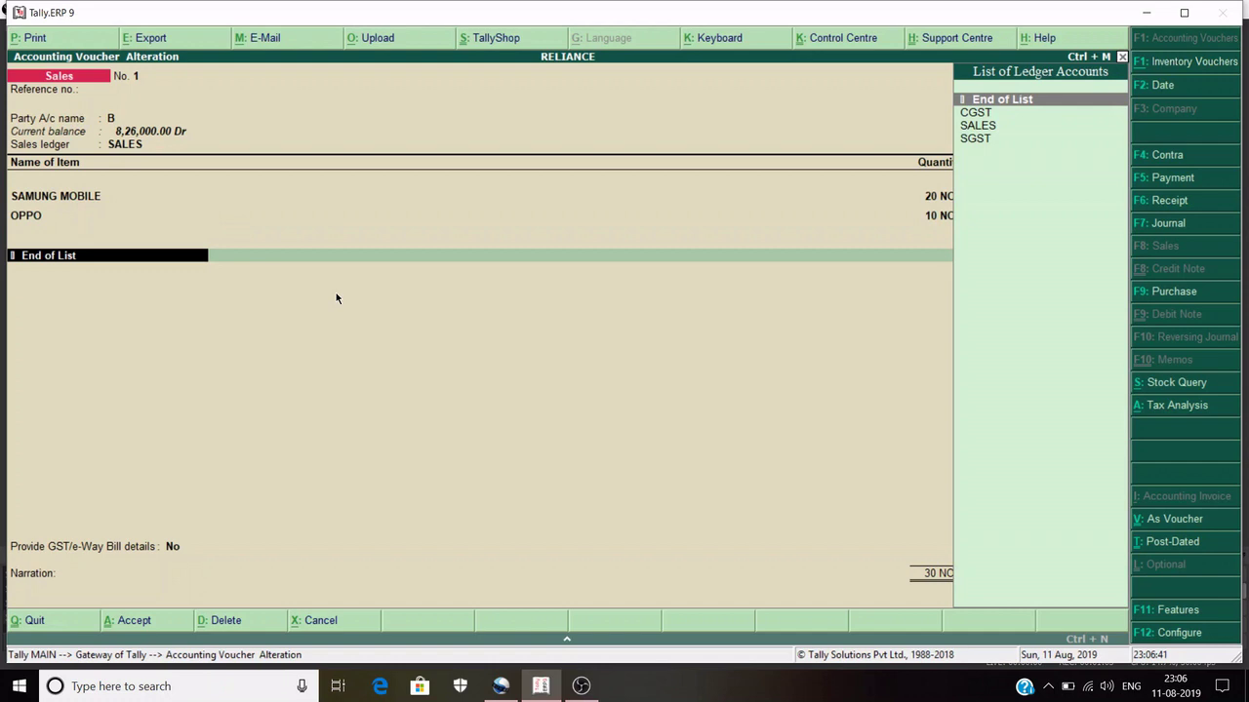
{"action": "key", "text": "Down"}
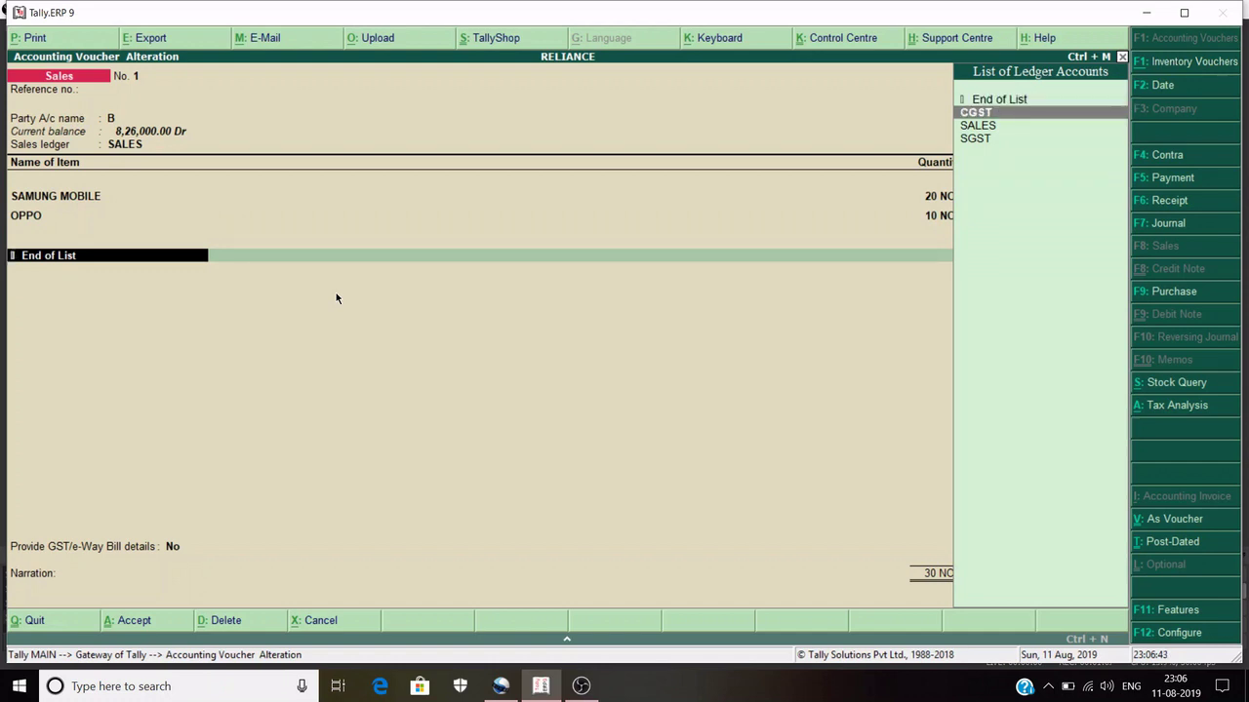
{"action": "key", "text": "Return"}
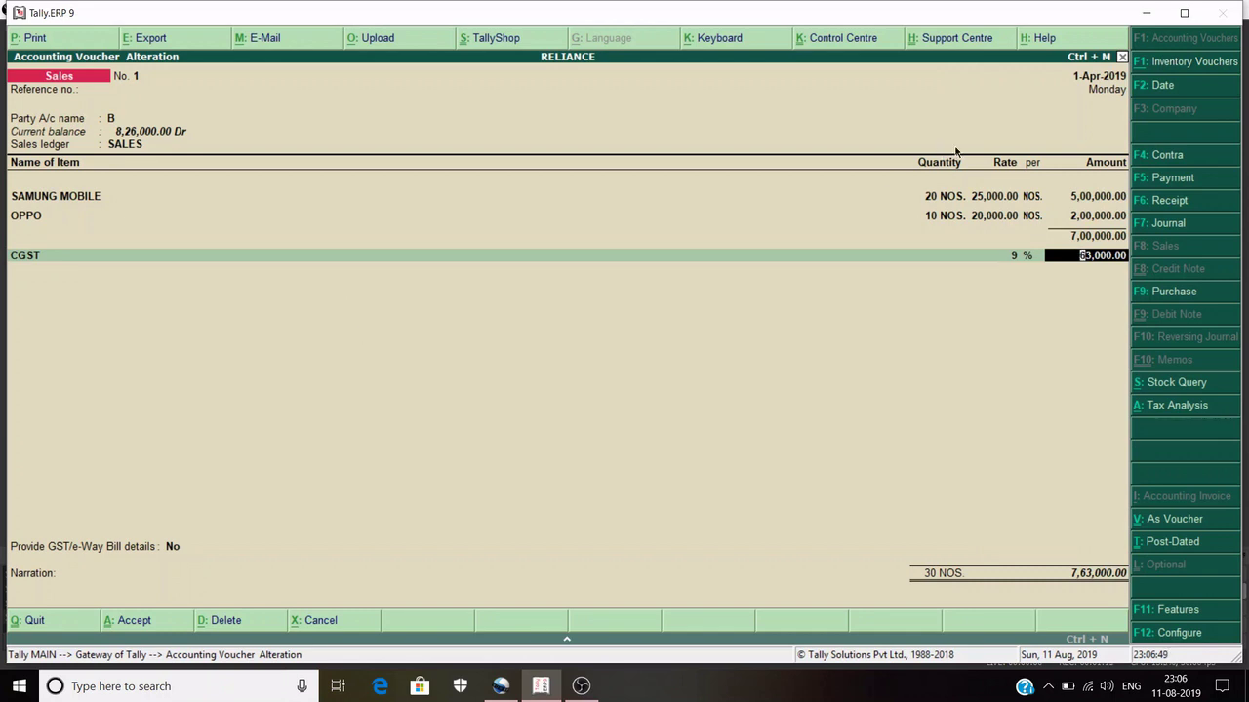
{"action": "key", "text": "Return"}
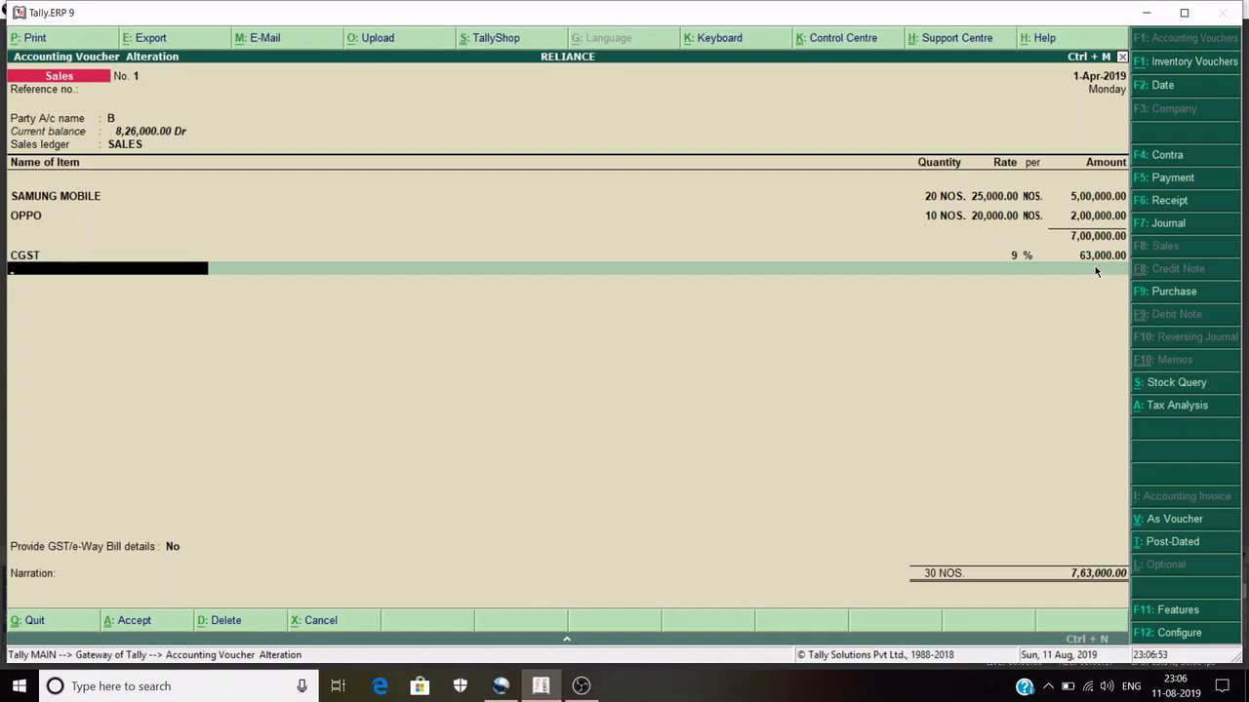
{"action": "type", "text": "SG"}
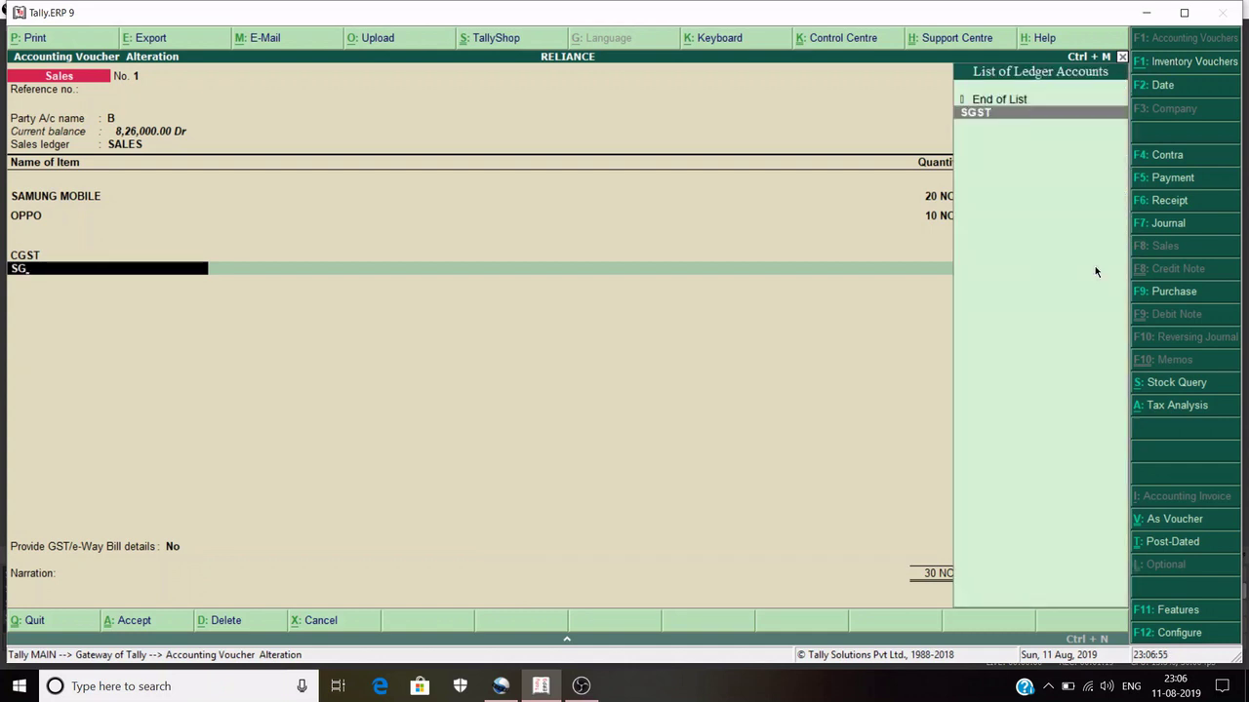
{"action": "key", "text": "Return"}
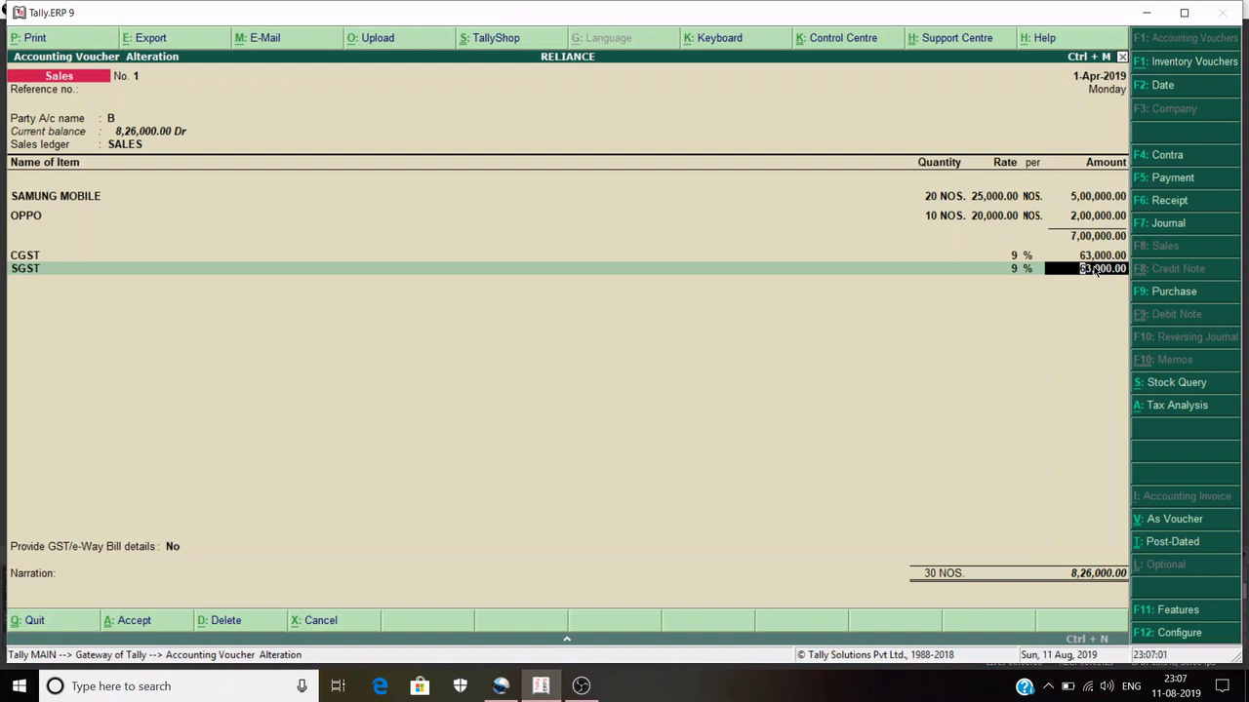
{"action": "key", "text": "Return"}
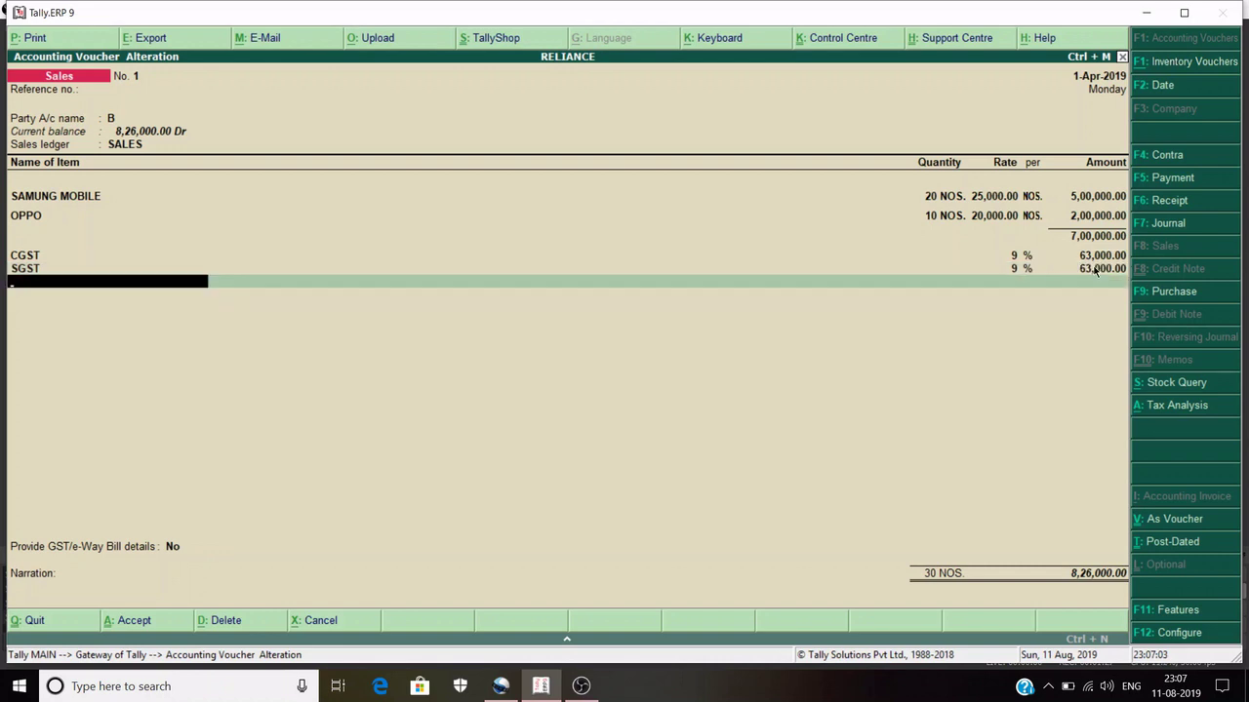
- Keep GST/e-Way Bill details at No, leave the narration blank, and save the sales voucher
{"action": "key", "text": "Return"}
{"action": "key", "text": "Return"}
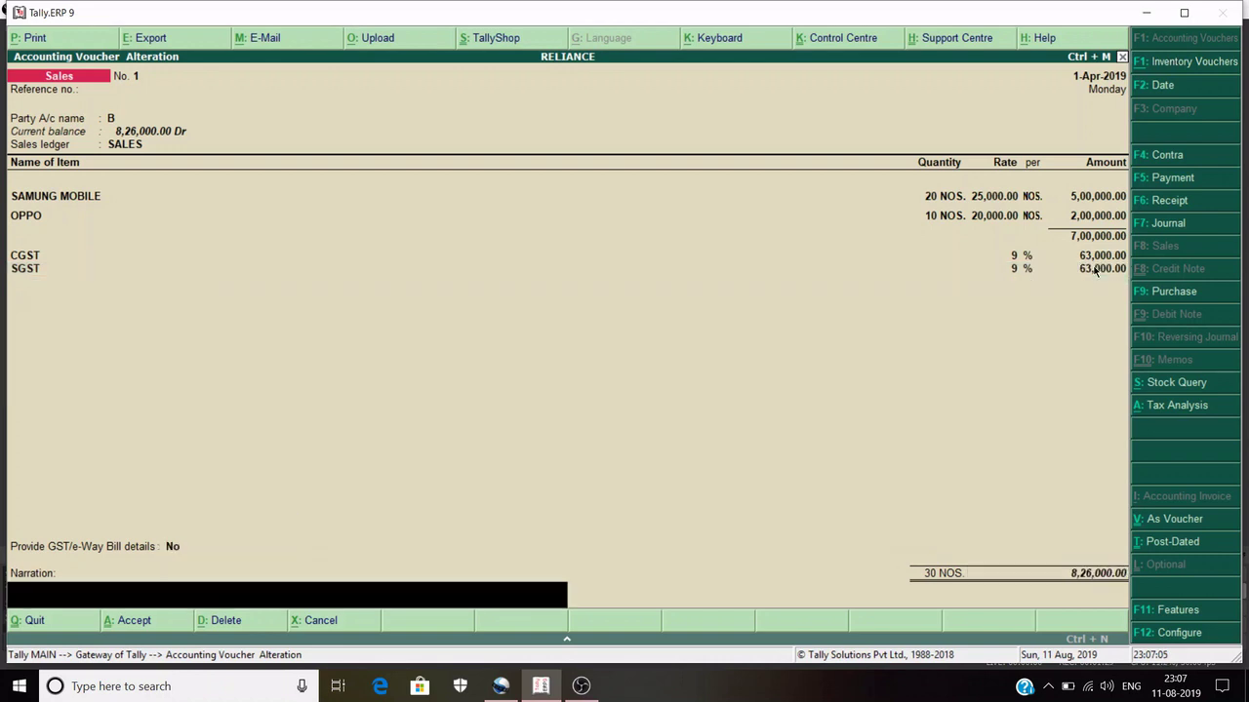
{"action": "key", "text": "Return"}
{"action": "key", "text": "Return"}
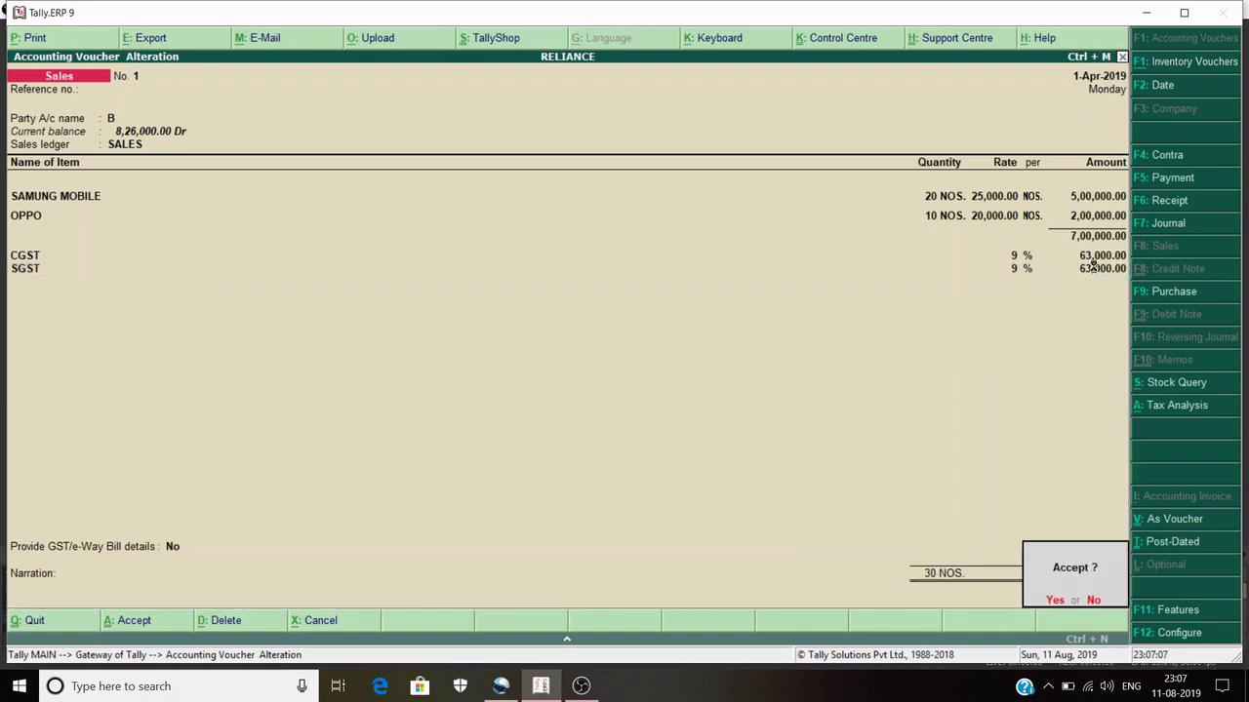
{"action": "key", "text": "Return"}
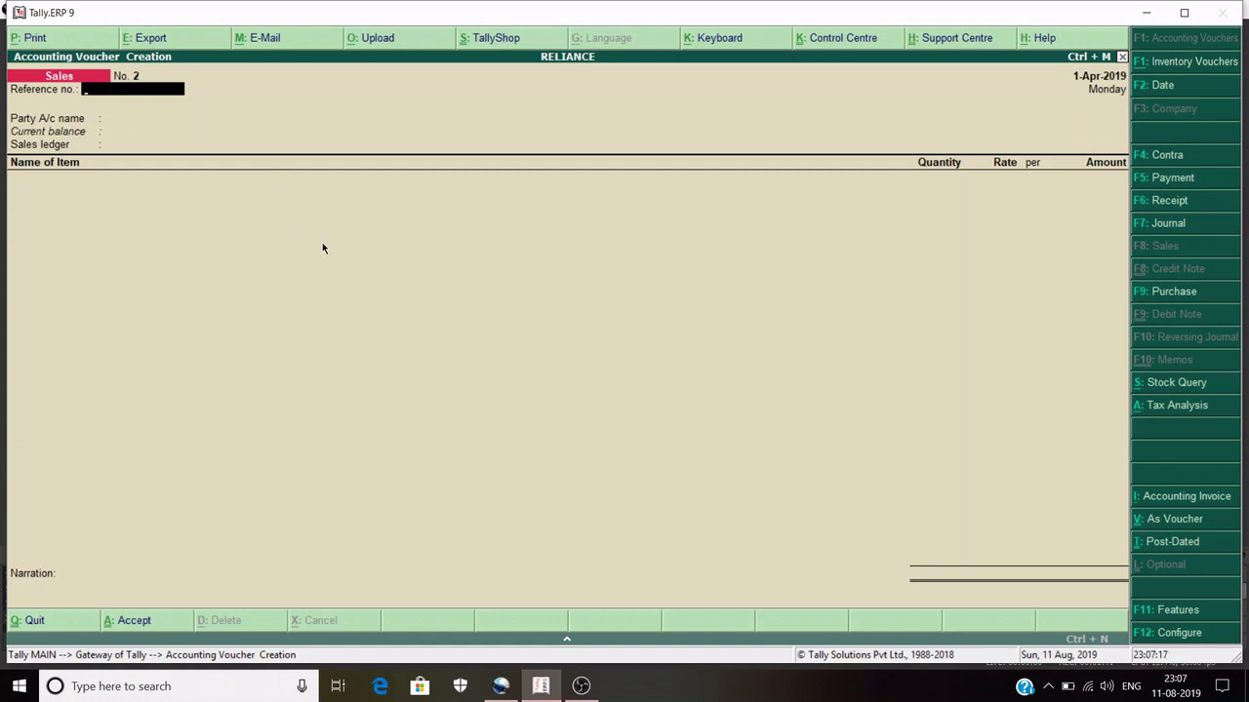
- Open the enlarged print preview of the Tax Invoice for Sales voucher No. 1 and review its items, taxes and total
{"action": "key", "text": "Page_Up"}
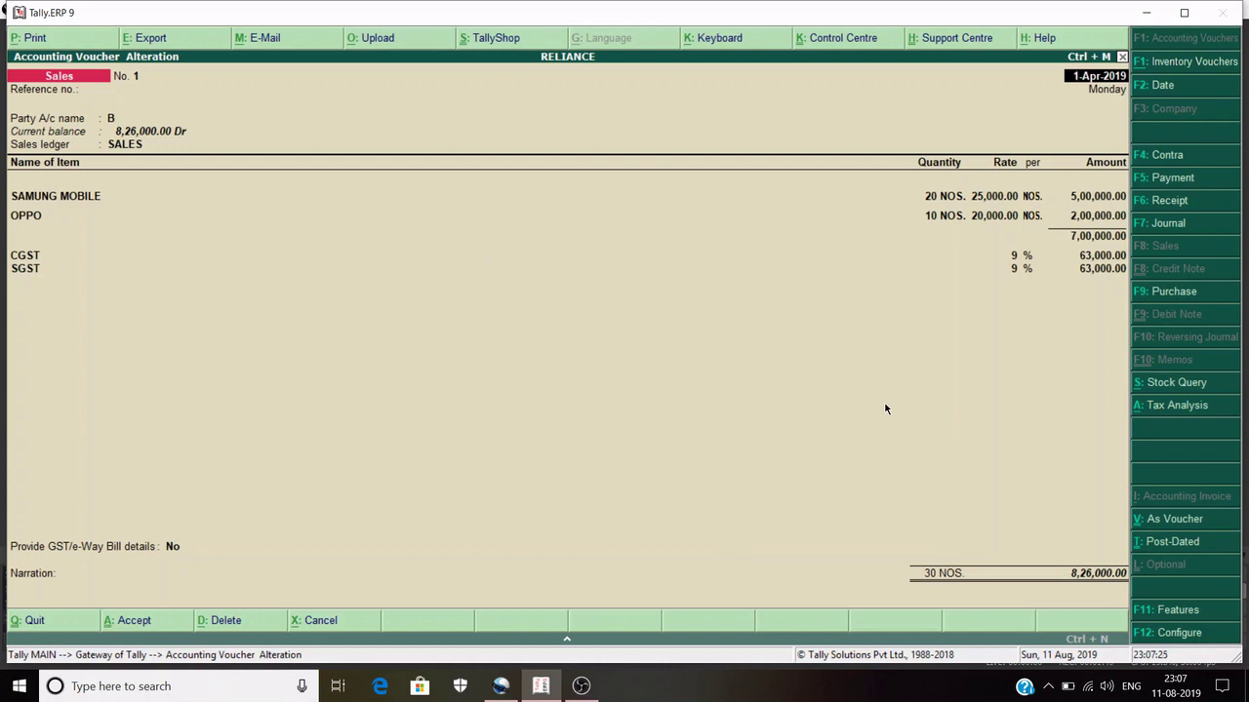
{"action": "key", "text": "alt+p"}
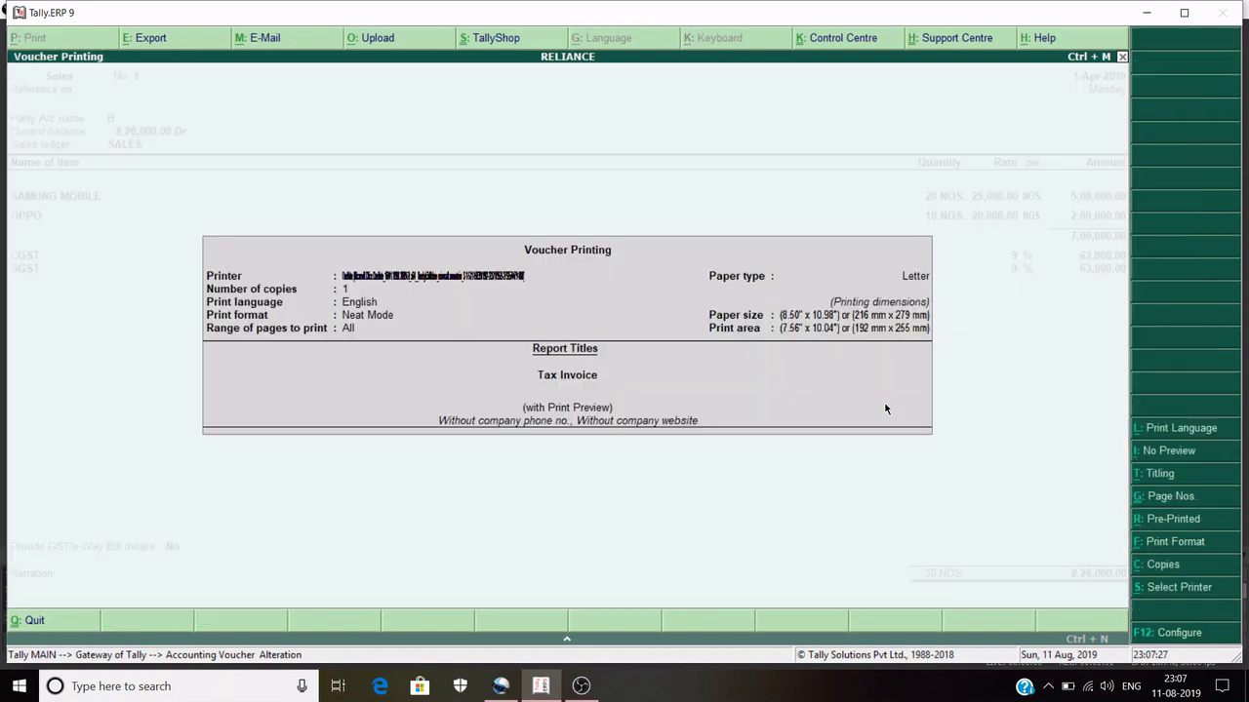
{"action": "key", "text": "Return"}
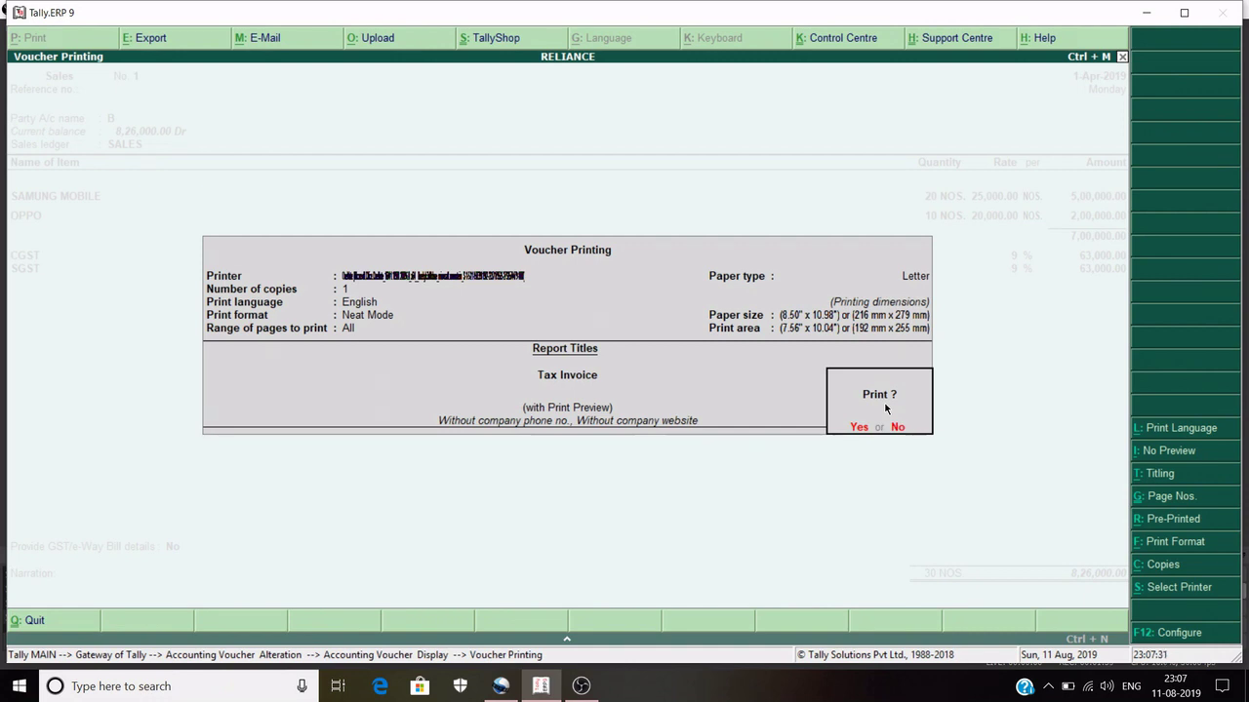
{"action": "key", "text": "Return"}
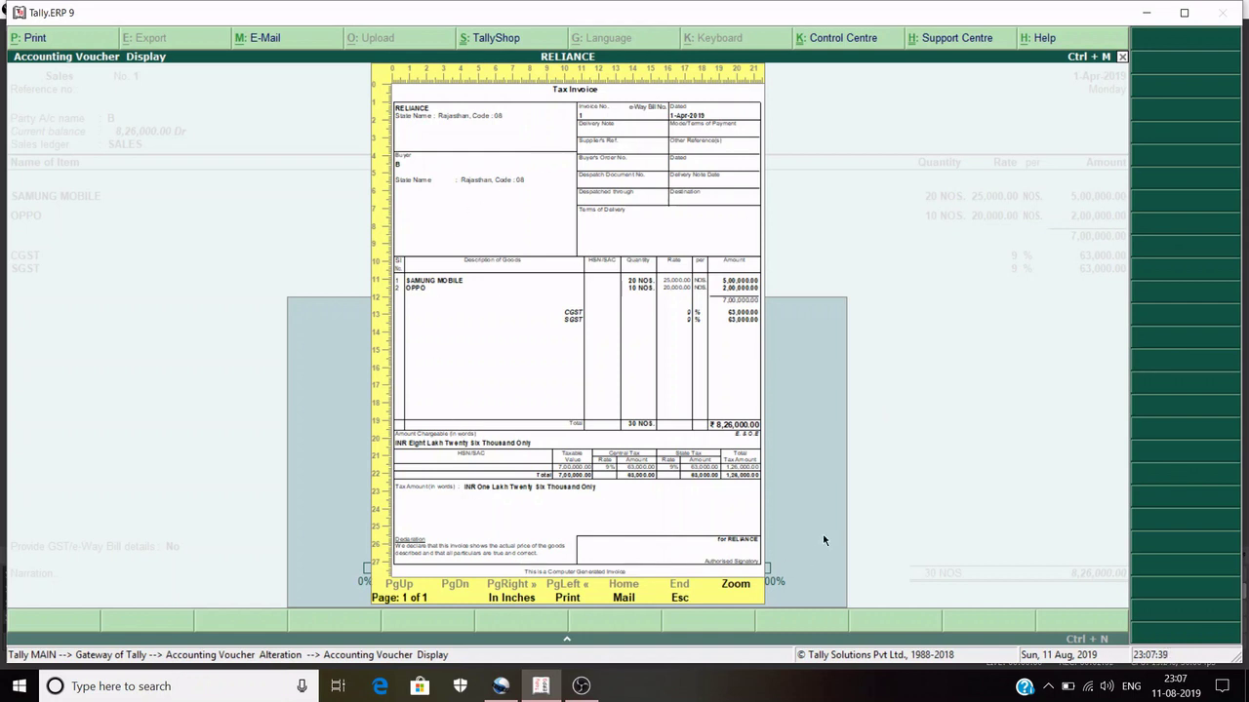
{"action": "key", "text": "alt+z"}
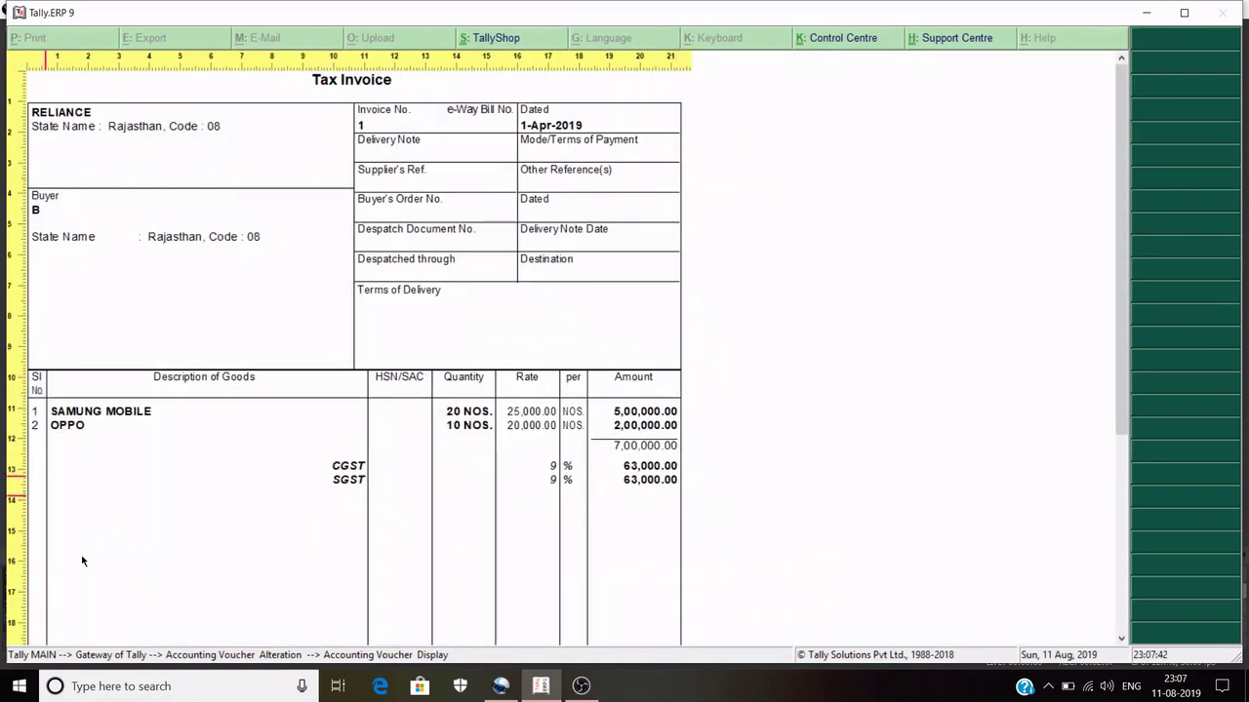
{"action": "scroll", "coordinate": [286, 462], "scroll_direction": "down", "scroll_amount": 1}
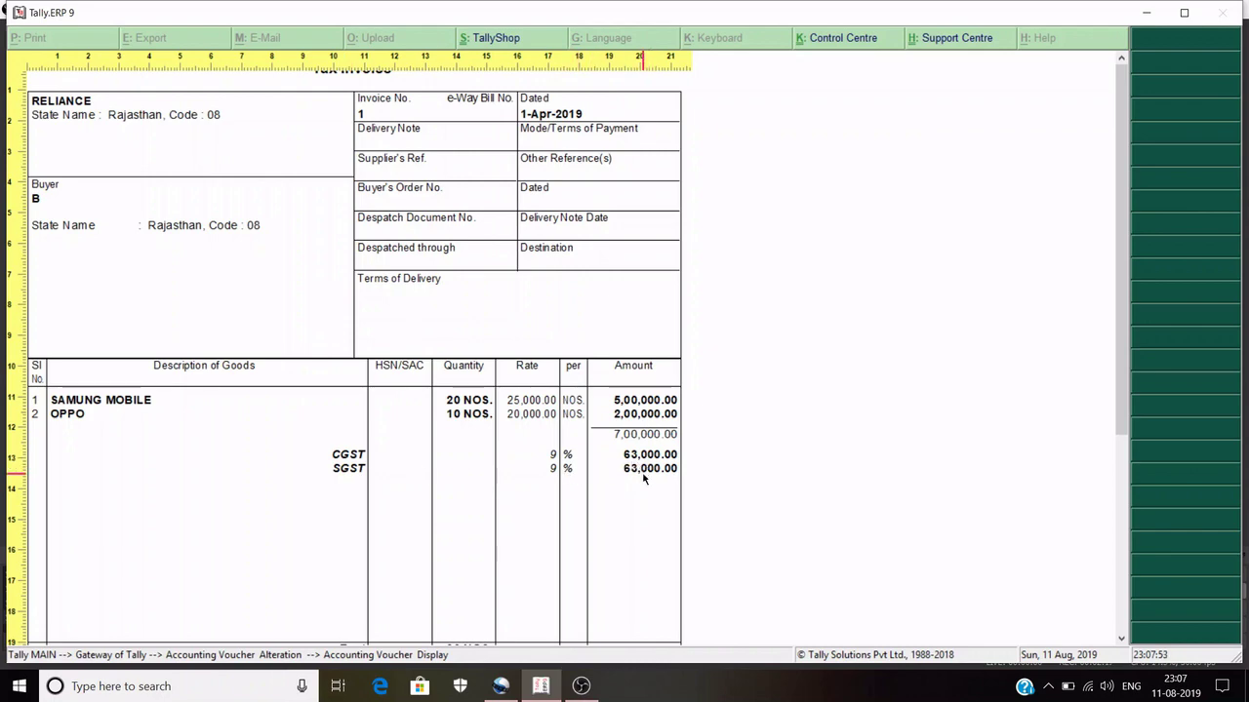
{"action": "scroll", "coordinate": [642, 476], "scroll_direction": "down", "scroll_amount": 3}
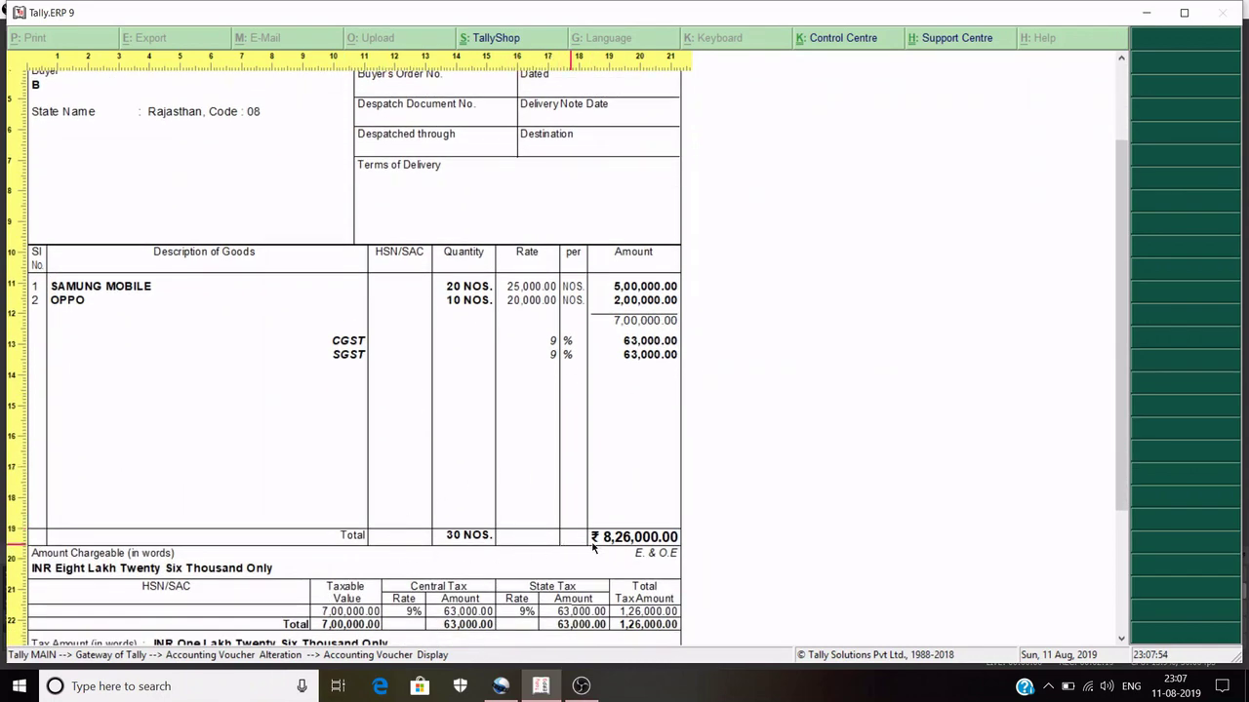
{"action": "scroll", "coordinate": [747, 476], "scroll_direction": "down", "scroll_amount": 1}
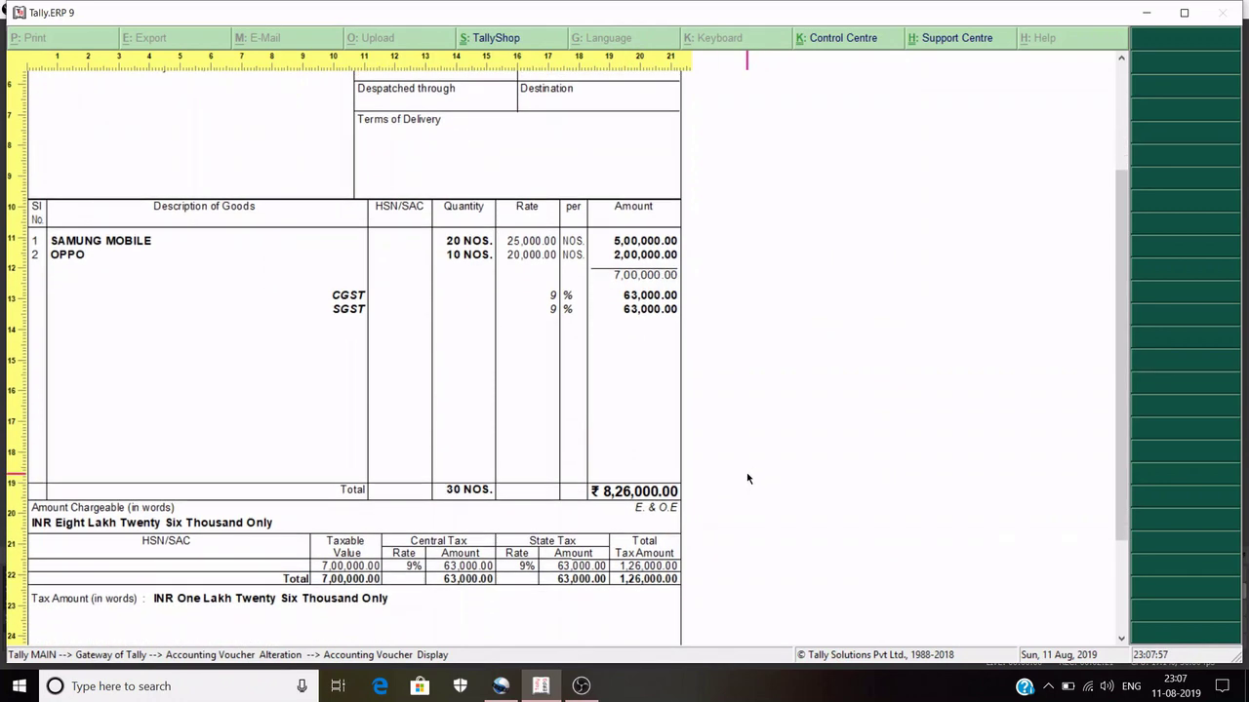
{"action": "scroll", "coordinate": [747, 478], "scroll_direction": "up", "scroll_amount": 5}
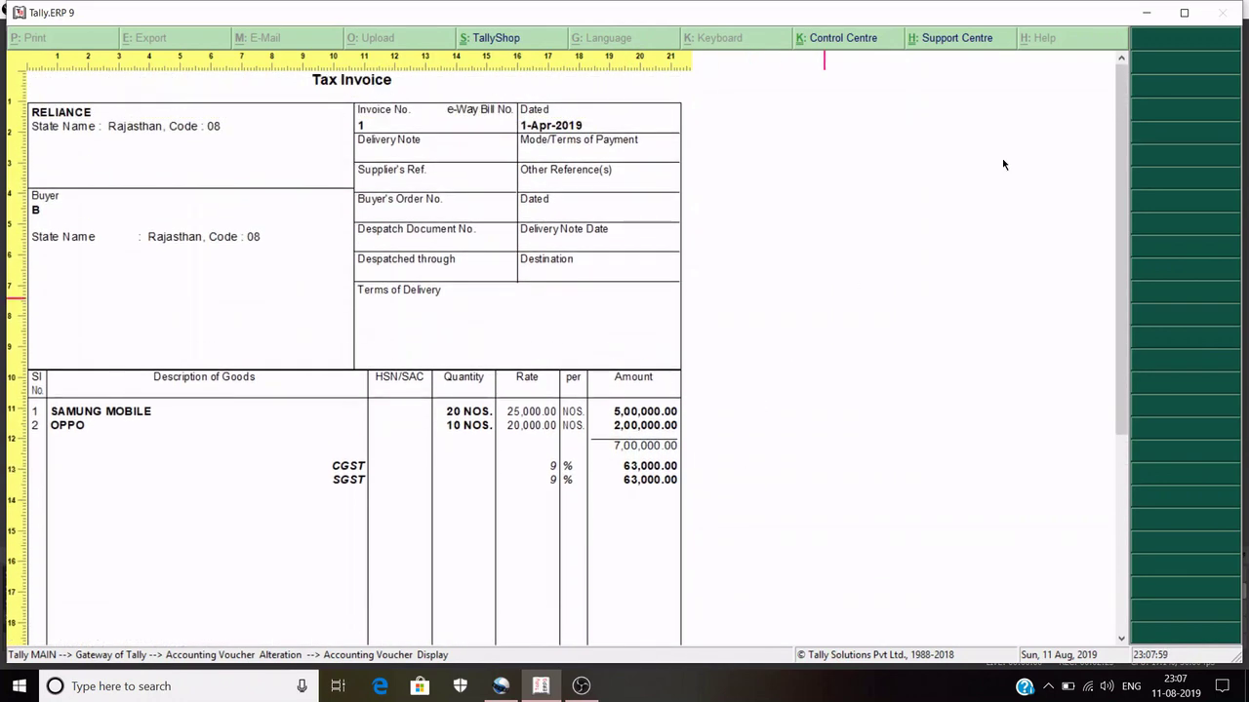